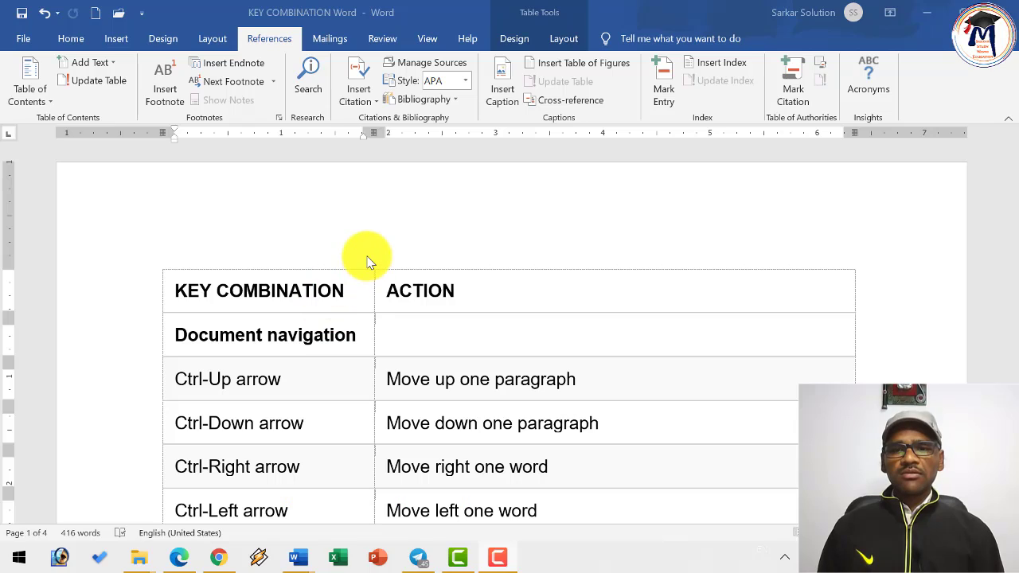
# - Select the four Ctrl-arrow shortcut cells, from Ctrl-Up arrow to Ctrl-Left arrow, in the Document navigation section of the table
pyautogui.scroll(-3, 371, 258)
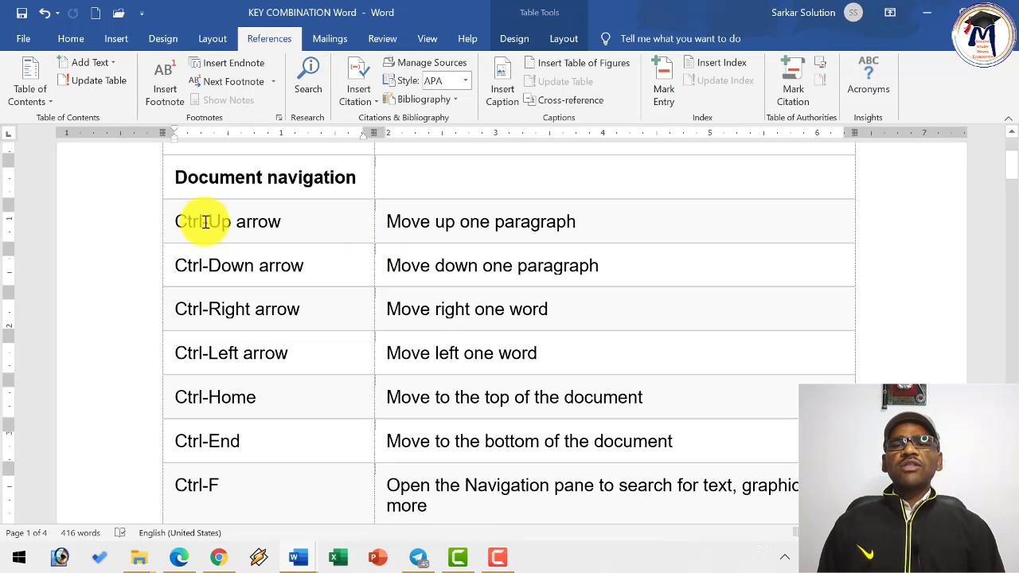
pyautogui.moveTo(205, 221); pyautogui.dragTo(269, 227)
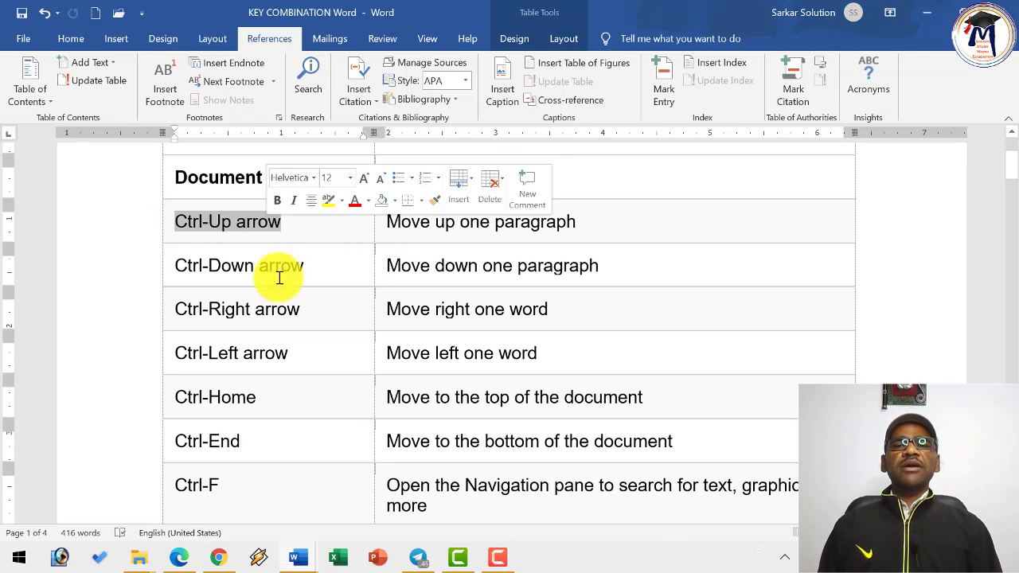
pyautogui.moveTo(287, 360); pyautogui.dragTo(214, 232)
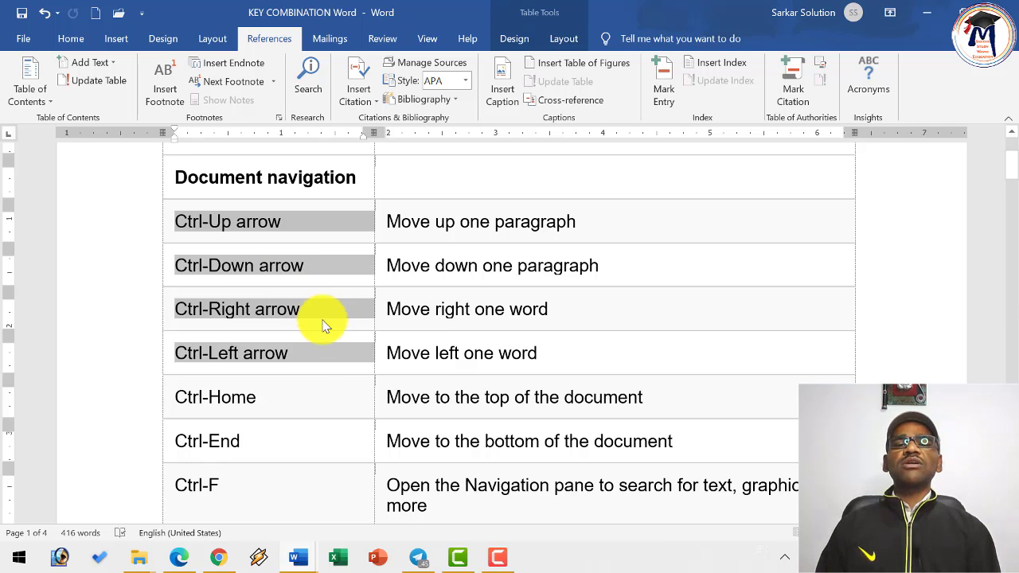
# - Switch to Document1 and move the cursor up paragraph by paragraph to the start of the "Video provides" paragraph
pyautogui.click(297, 558)
pyautogui.click(266, 500)
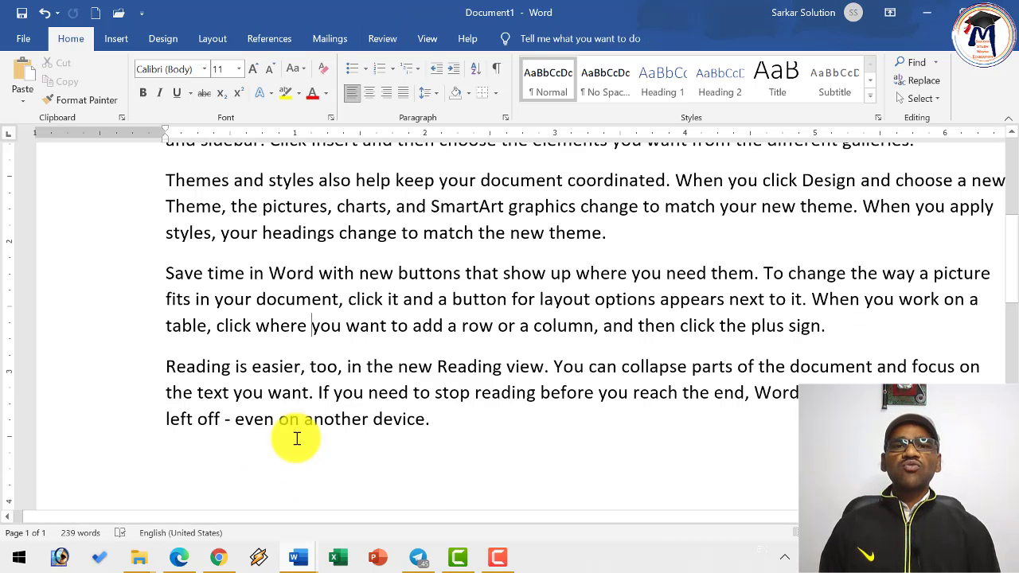
pyautogui.scroll(4, 297, 439)
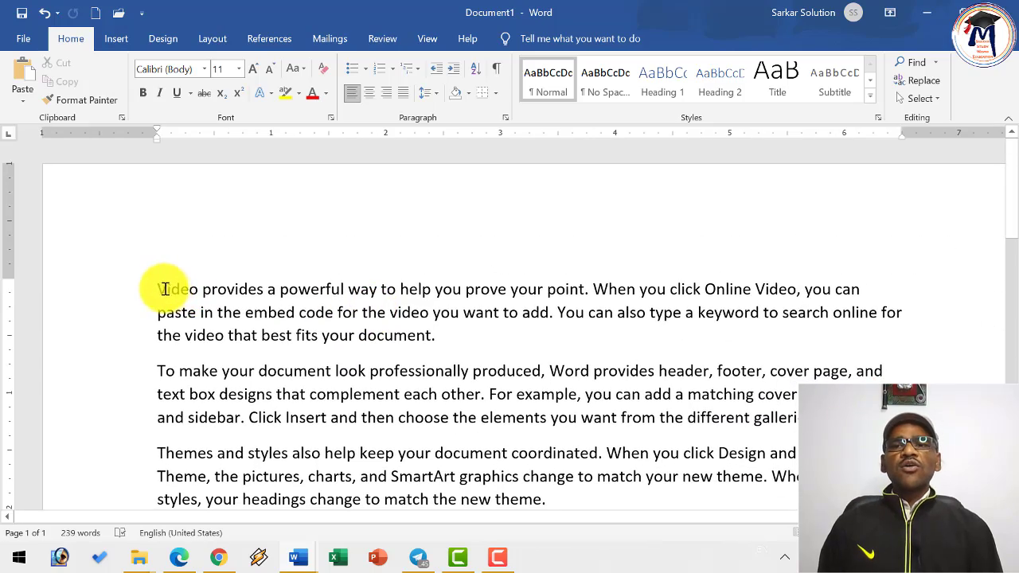
pyautogui.scroll(-3, 359, 359)
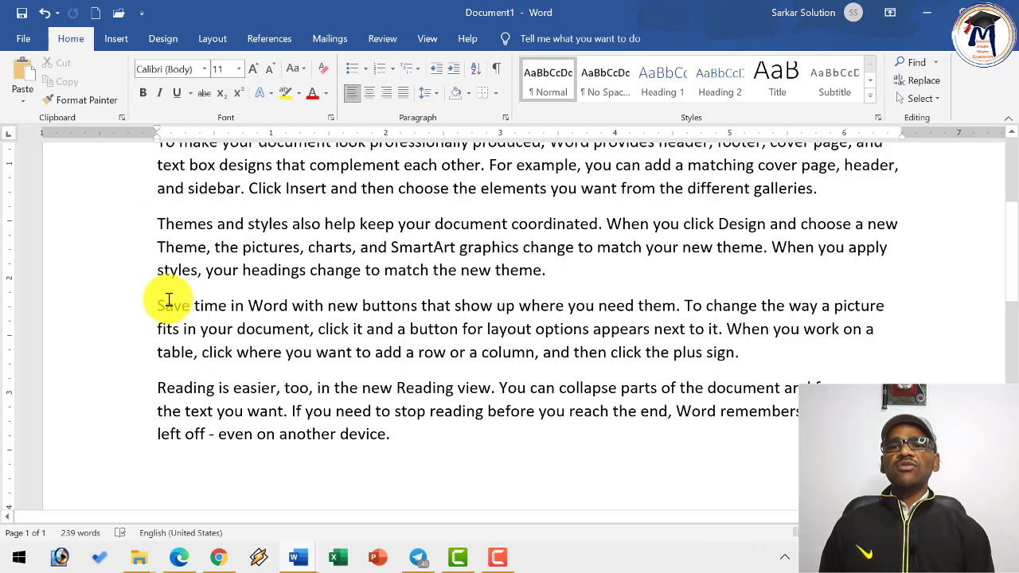
pyautogui.hotkey('ctrl', 'Up')
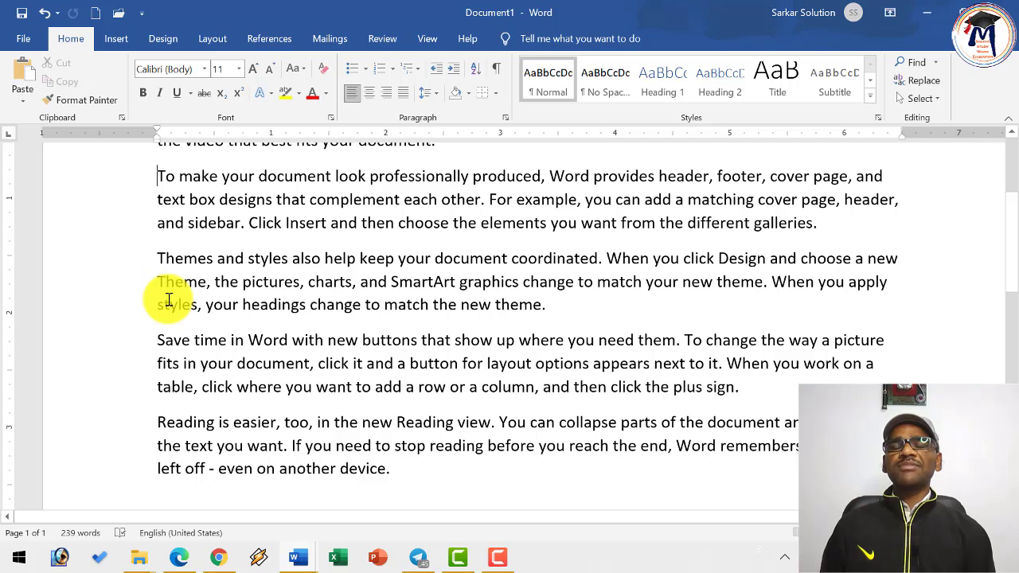
pyautogui.hotkey('ctrl', 'Up')
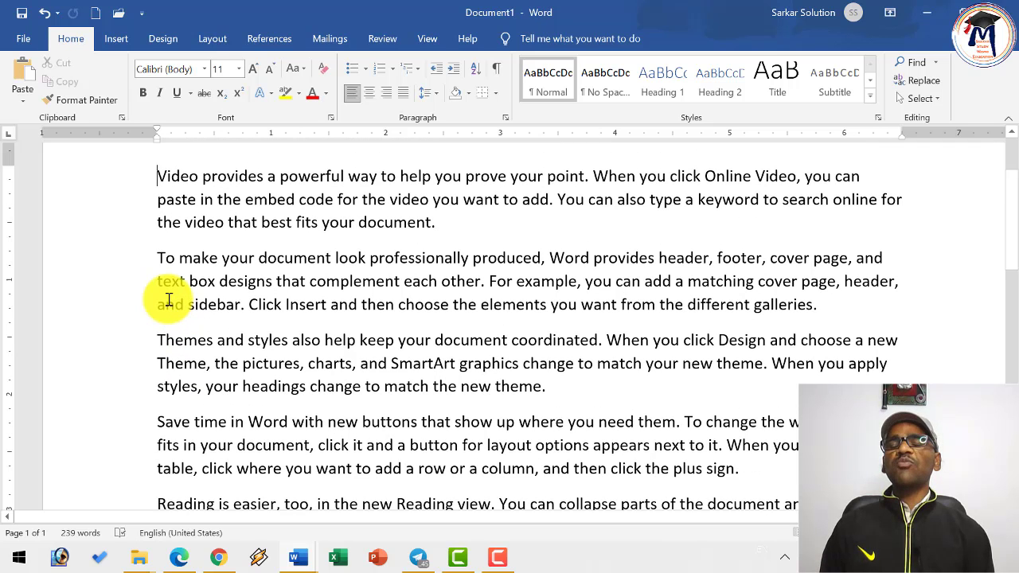
# - Move the cursor down paragraph by paragraph to the start of the "Save time in Word" paragraph
pyautogui.hotkey('ctrl', 'Down')
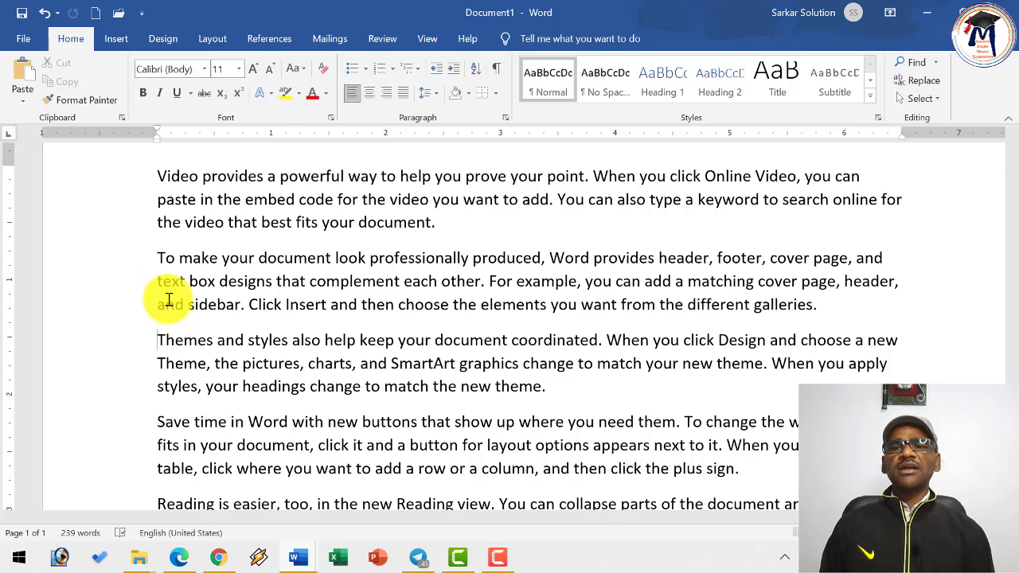
pyautogui.hotkey('ctrl', 'Down')
pyautogui.hotkey('ctrl', 'Down')
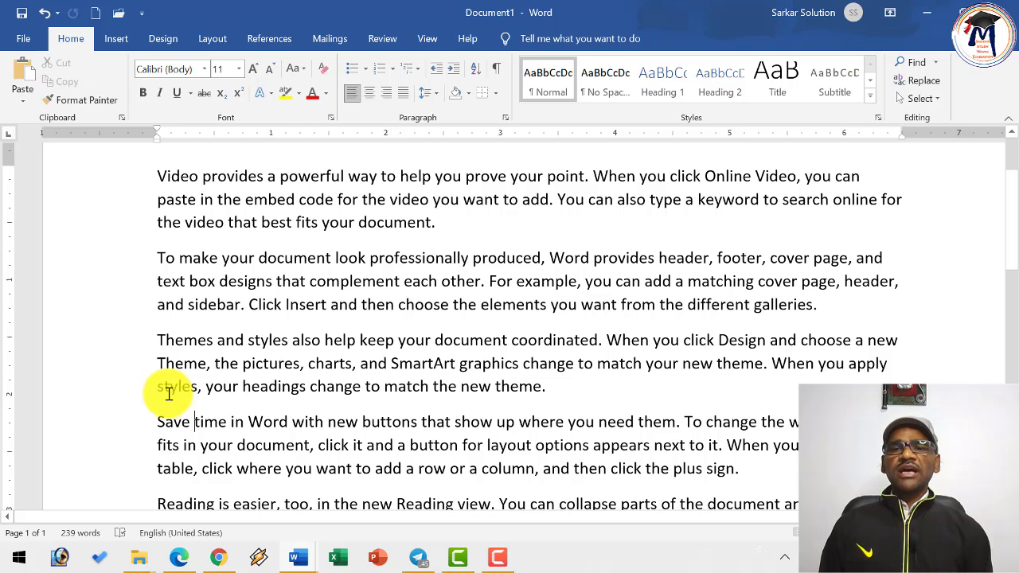
# - Move the cursor right word by word along the first line of the "Save time in Word" paragraph to just before "you need them"
pyautogui.hotkey('ctrl', 'Right')
pyautogui.hotkey('ctrl', 'Right')
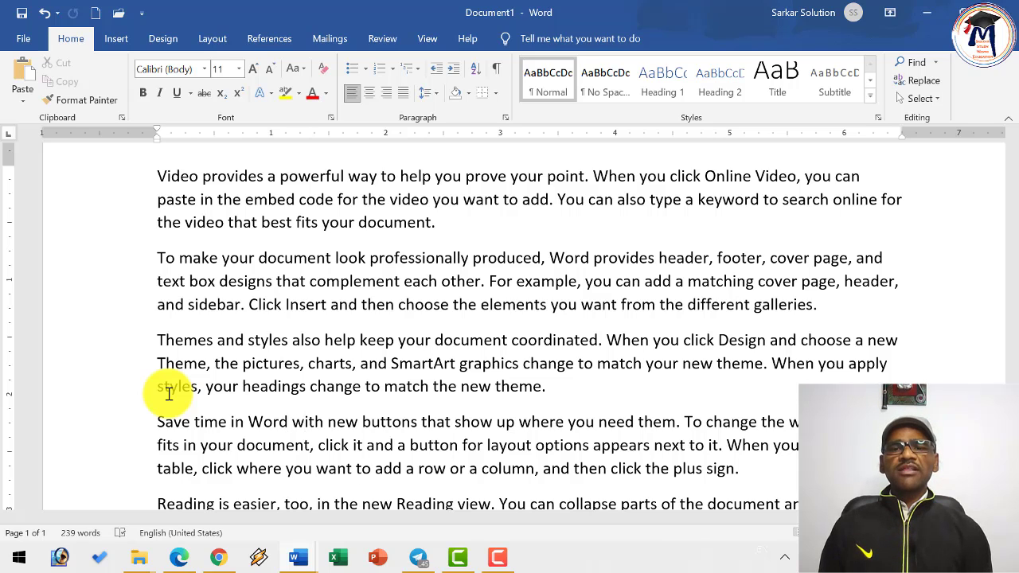
pyautogui.press('Right')
pyautogui.press('Right')
pyautogui.press('Right')
pyautogui.press('Right')
pyautogui.press('Right')
pyautogui.press('Right')
pyautogui.press('Right')
pyautogui.press('Right')
pyautogui.press('Right')
pyautogui.press('Right')
pyautogui.press('Right')
pyautogui.press('Right')
pyautogui.press('Right')
pyautogui.press('Right')
pyautogui.press('Right')
pyautogui.press('Right')
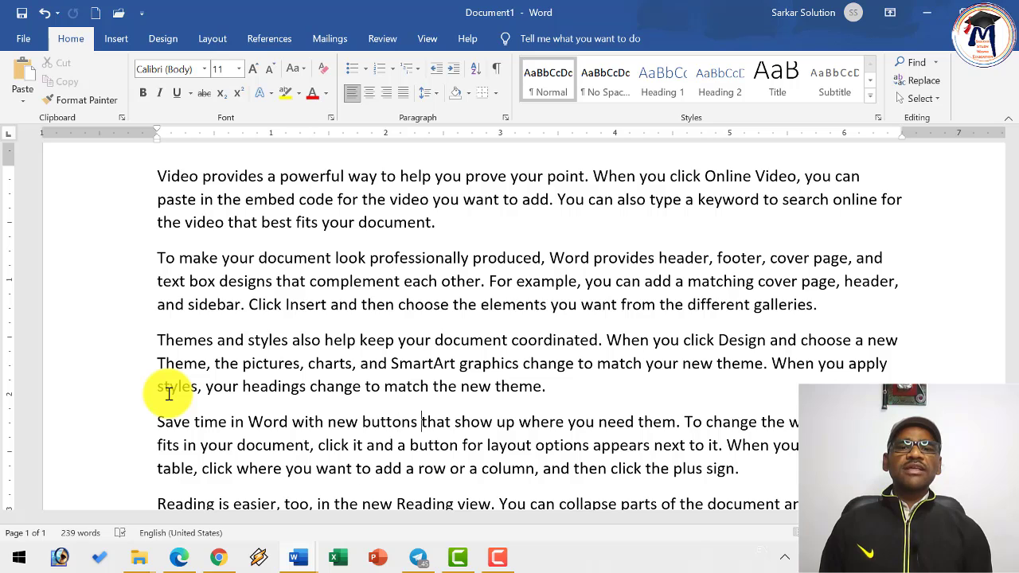
pyautogui.press('Right')
pyautogui.press('Right')
pyautogui.press('Right')
pyautogui.press('Right')
pyautogui.press('Right')
pyautogui.press('Right')
pyautogui.press('Right')
pyautogui.press('Right')
pyautogui.press('Right')
pyautogui.press('Right')
pyautogui.press('Right')
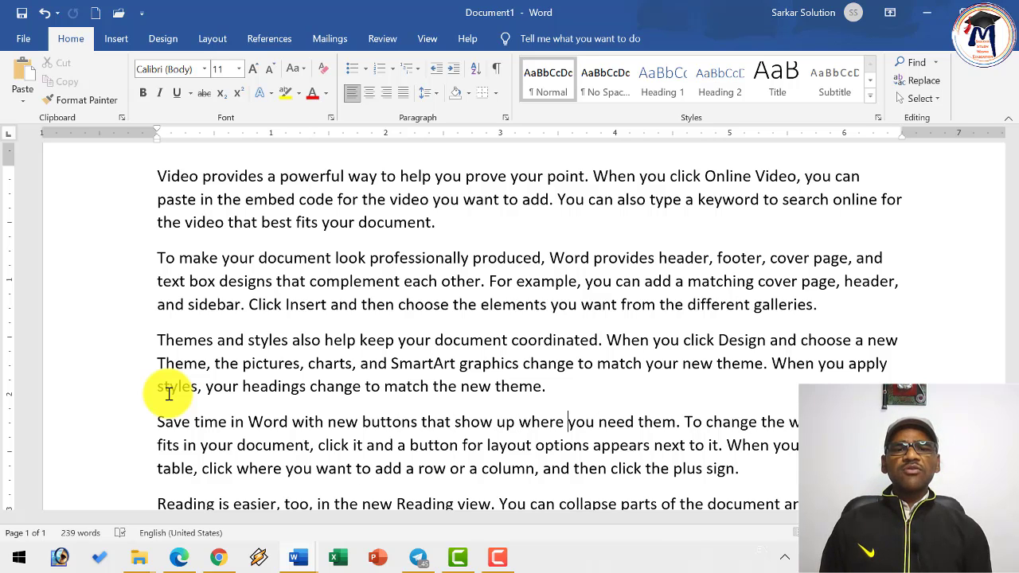
# - Move the cursor back left word by word to just before "Word" in the "Save time in Word" paragraph
pyautogui.press('Left')
pyautogui.press('Left')
pyautogui.press('Left')
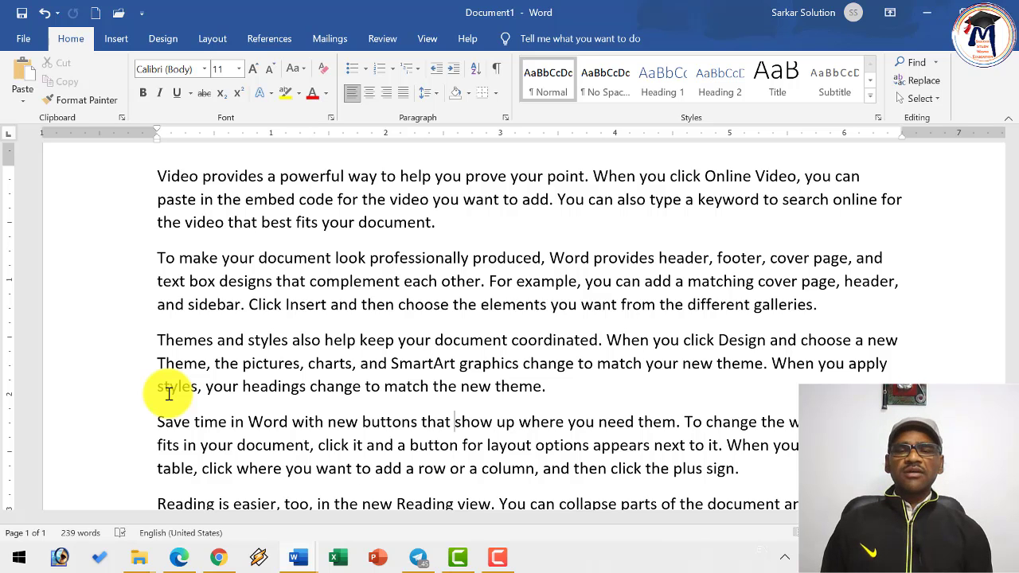
pyautogui.hotkey('ctrl', 'Left')
pyautogui.hotkey('ctrl', 'Left')
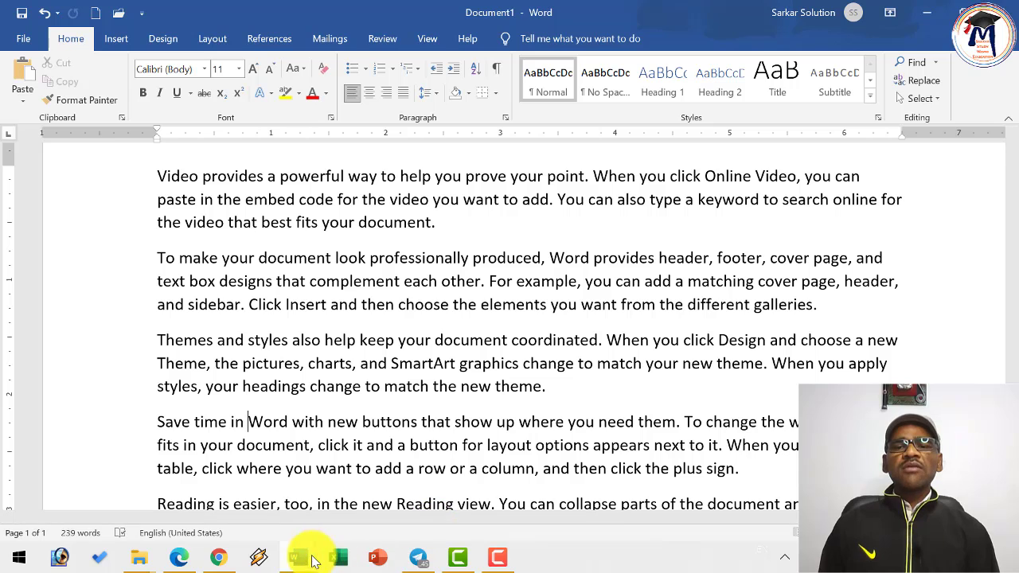
# - Return to the KEY COMBINATION Word document and review the rows from Ctrl-Up arrow through Ctrl-Left arrow and Ctrl-Home
pyautogui.moveTo(300, 555)
pyautogui.click(336, 510)
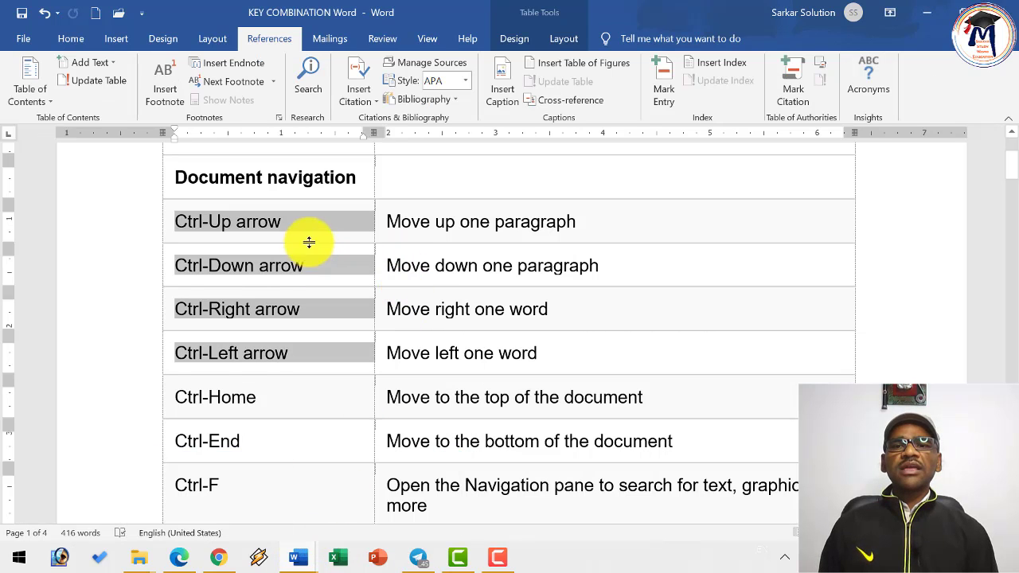
pyautogui.click(258, 221)
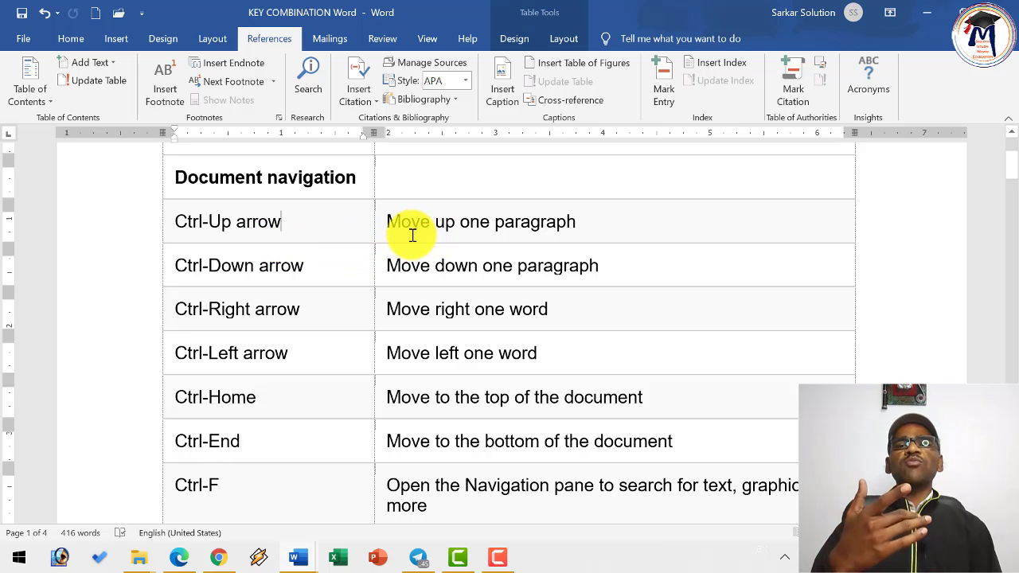
pyautogui.click(319, 269)
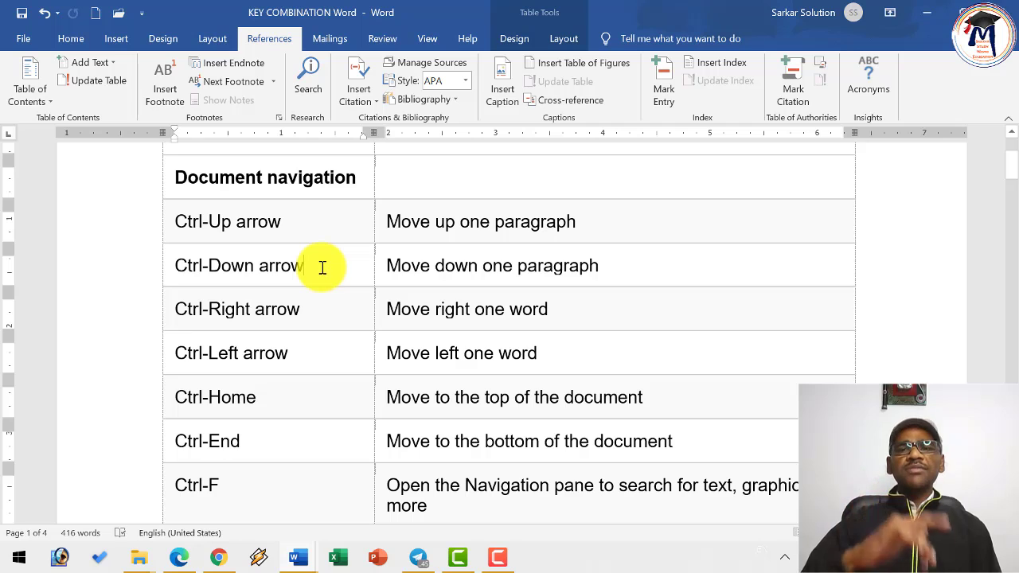
pyautogui.click(321, 312)
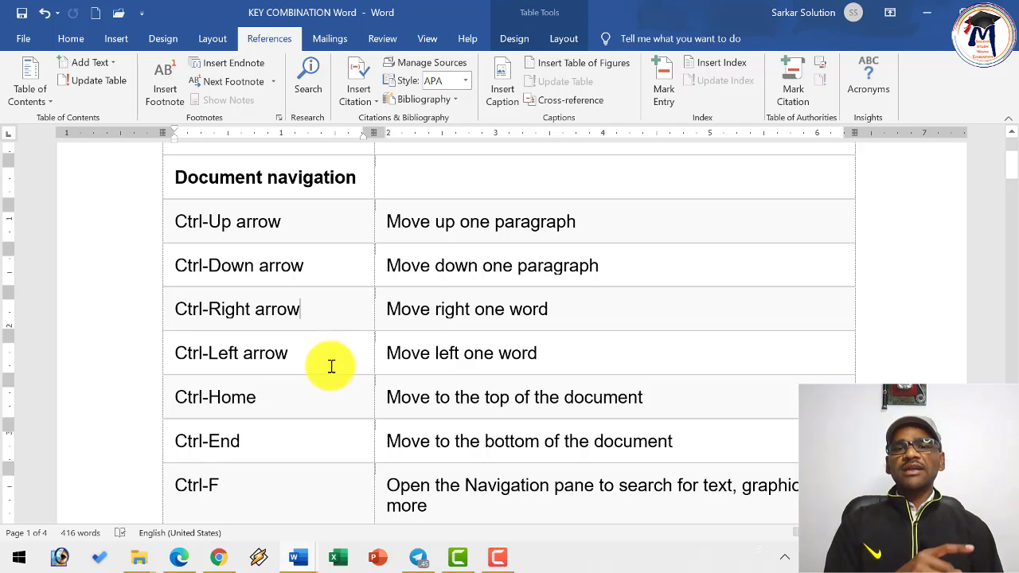
pyautogui.click(306, 356)
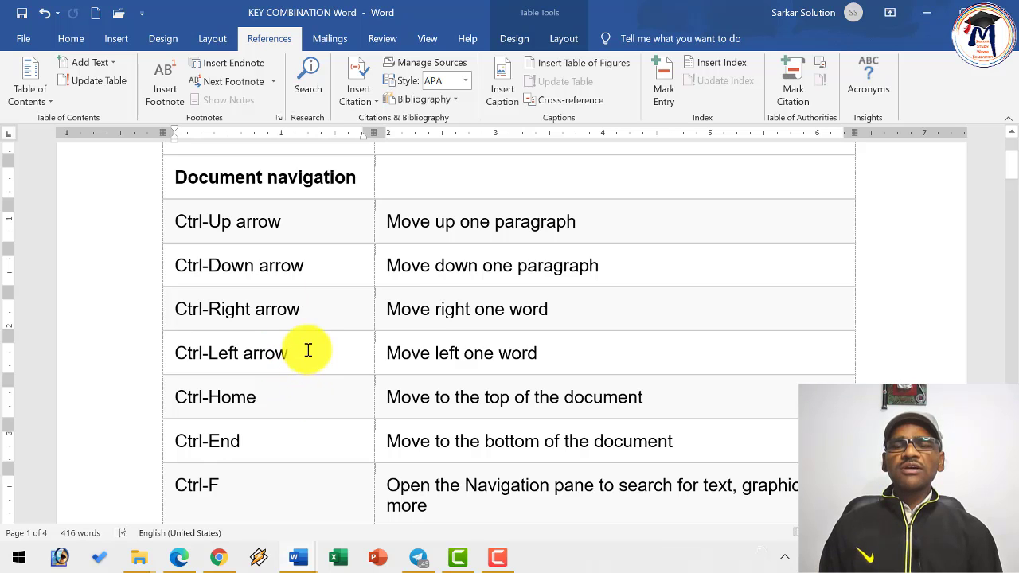
pyautogui.scroll(-3, 305, 350)
pyautogui.click(253, 241)
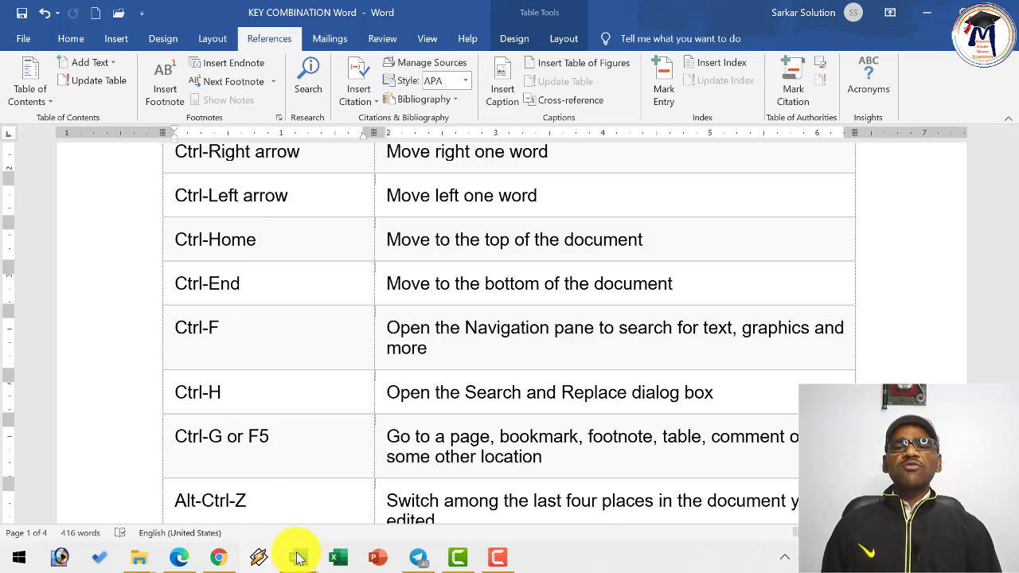
# - Switch to Document1 and jump the cursor to the beginning of the document, then to its end
pyautogui.moveTo(296, 553)
pyautogui.click(216, 503)
pyautogui.scroll(-5, 459, 380)
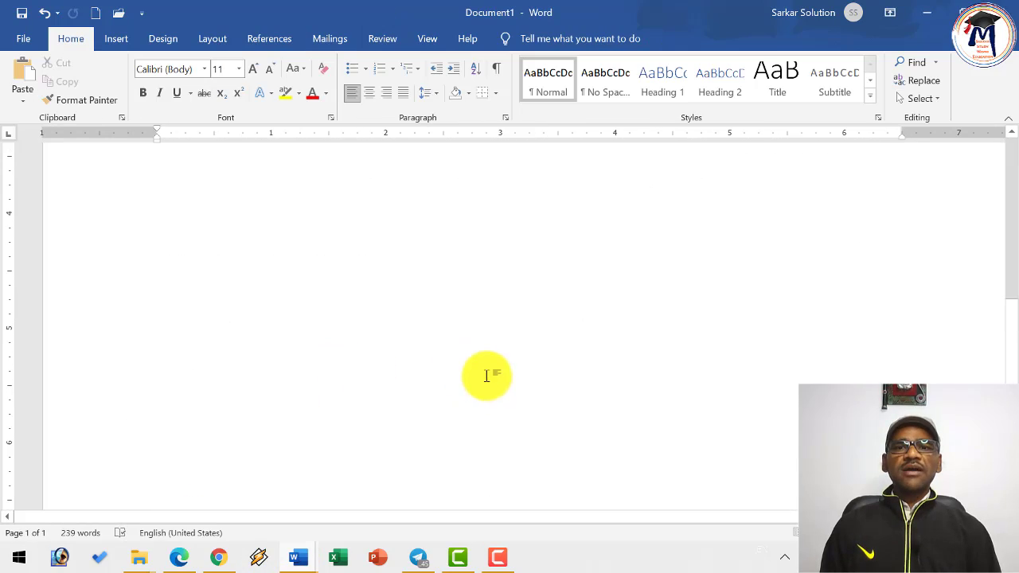
pyautogui.scroll(4, 482, 381)
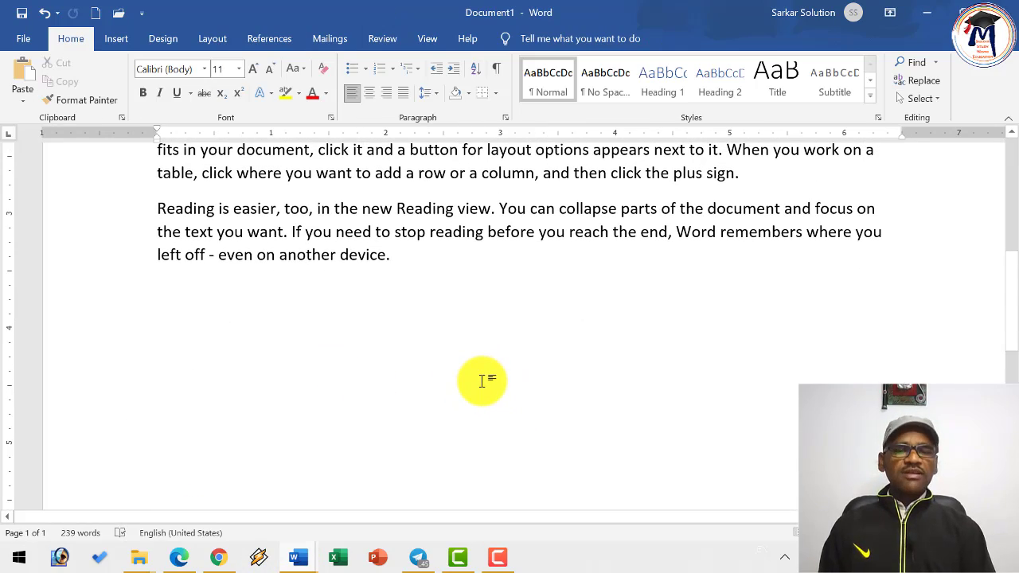
pyautogui.hotkey('ctrl', 'Home')
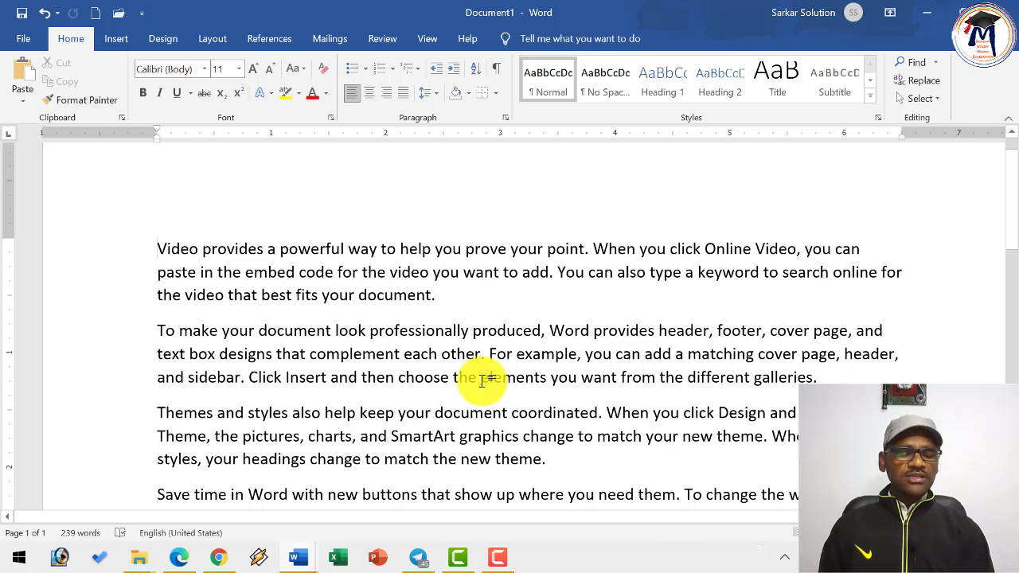
pyautogui.hotkey('ctrl', 'End')
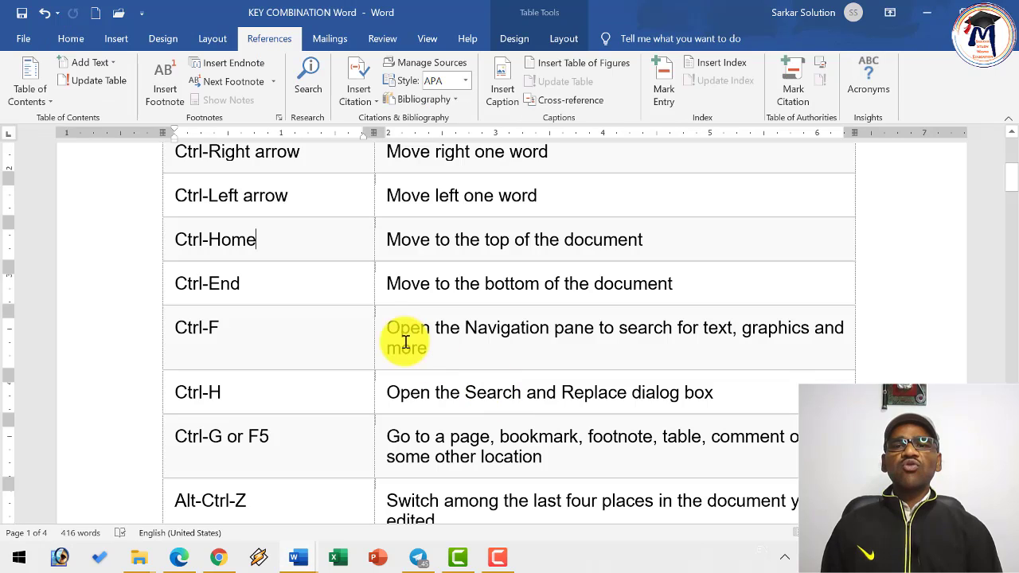
# - Review the Ctrl-Home, Ctrl-End and Ctrl-F rows in the shortcut table
pyautogui.click(199, 241)
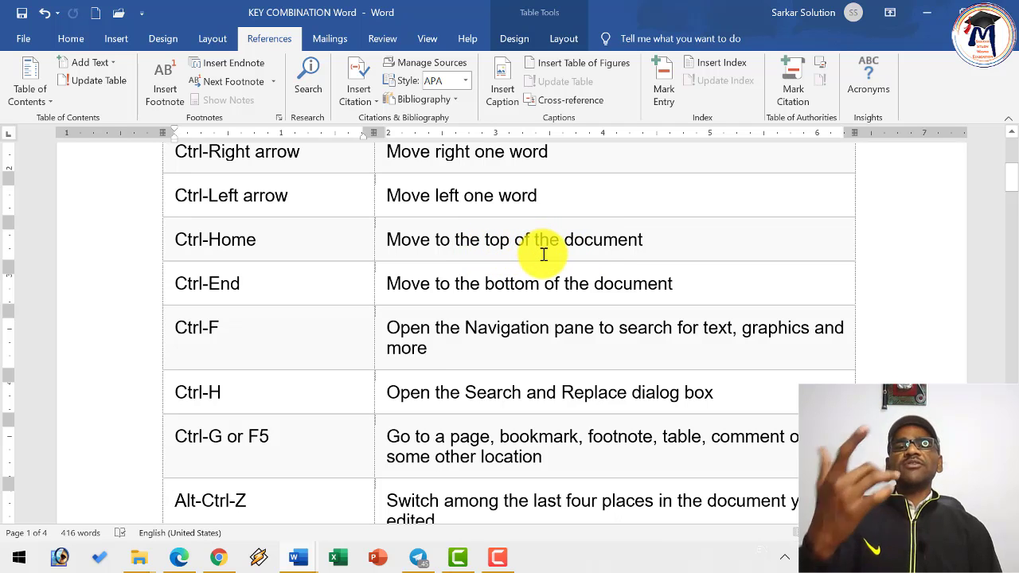
pyautogui.click(400, 284)
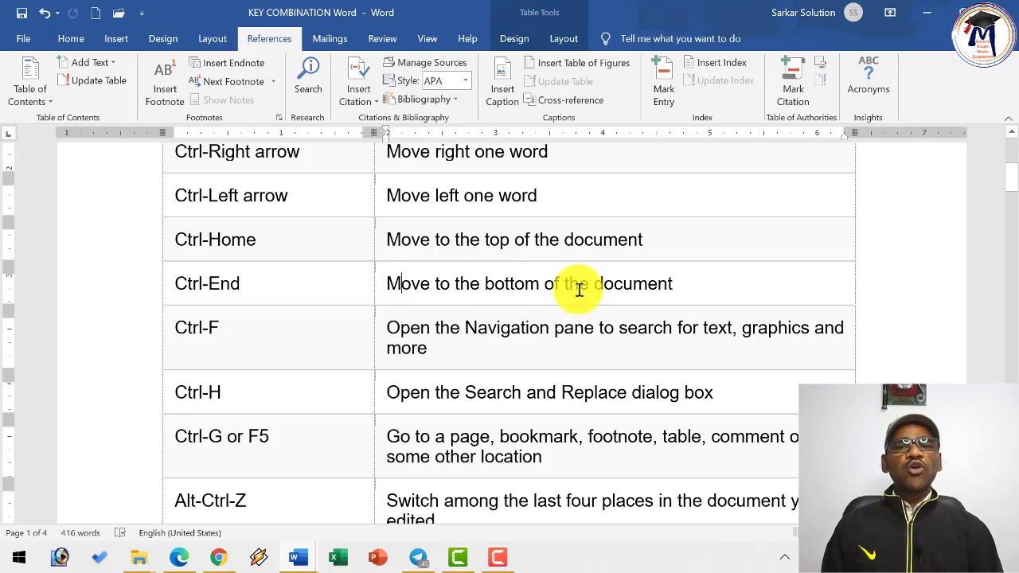
pyautogui.click(253, 327)
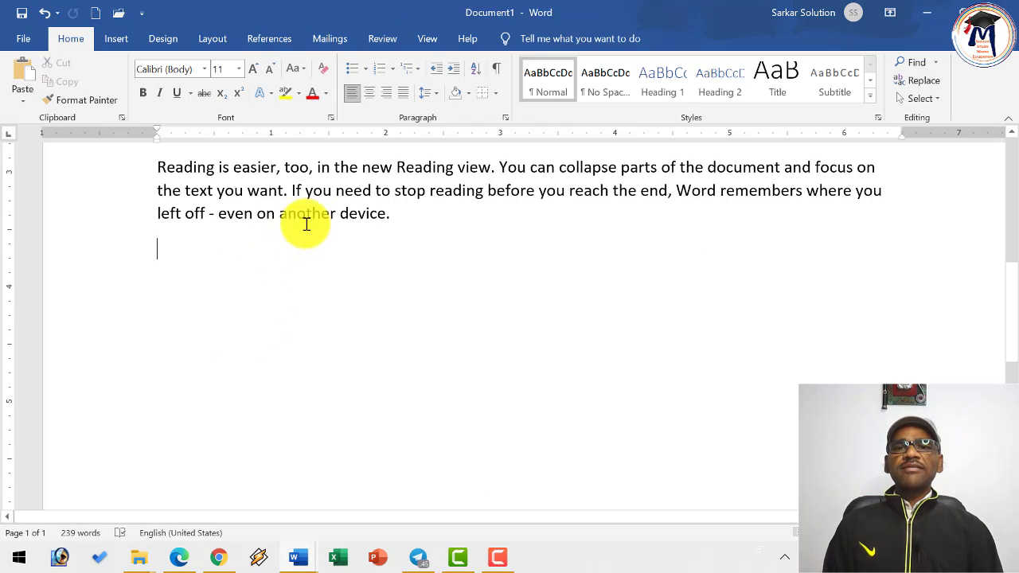
# - Search the text of Document1 for "video"
pyautogui.scroll(5, 357, 266)
pyautogui.hotkey('ctrl', 'f')
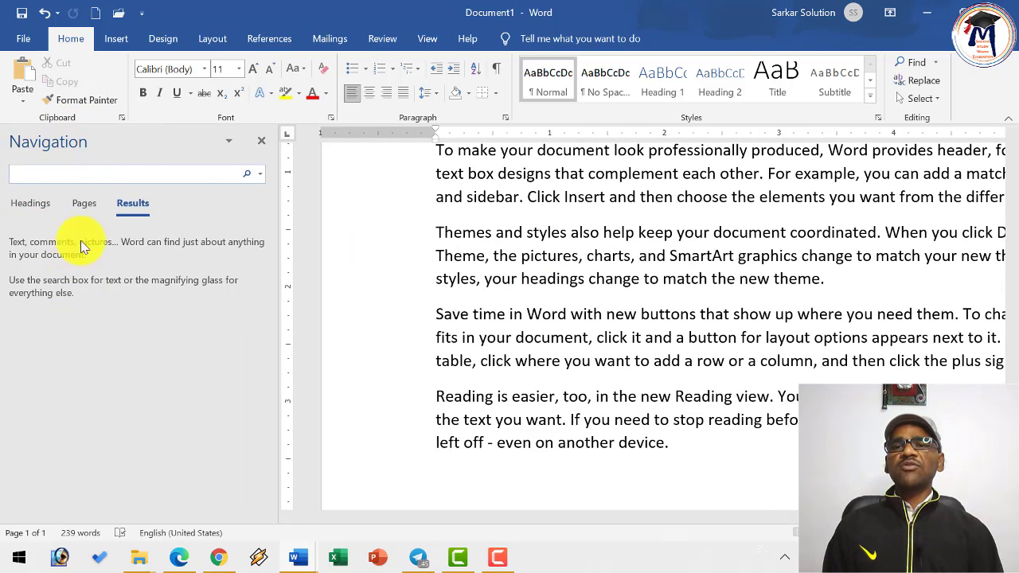
pyautogui.write('video')
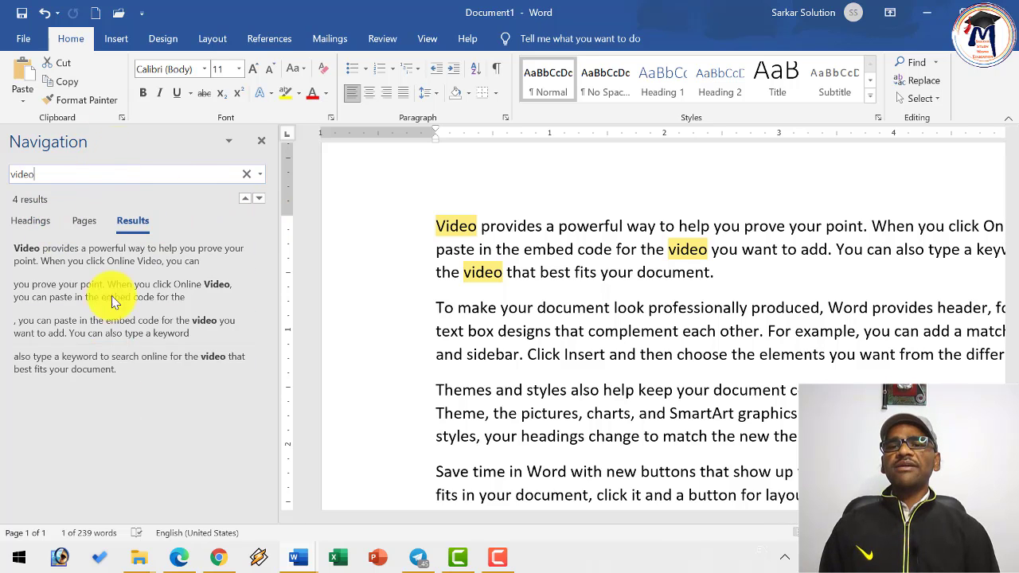
# - Look through the Headings, Pages and Results views of the "video" search, ending on Pages, and open the list of further search options
pyautogui.click(84, 223)
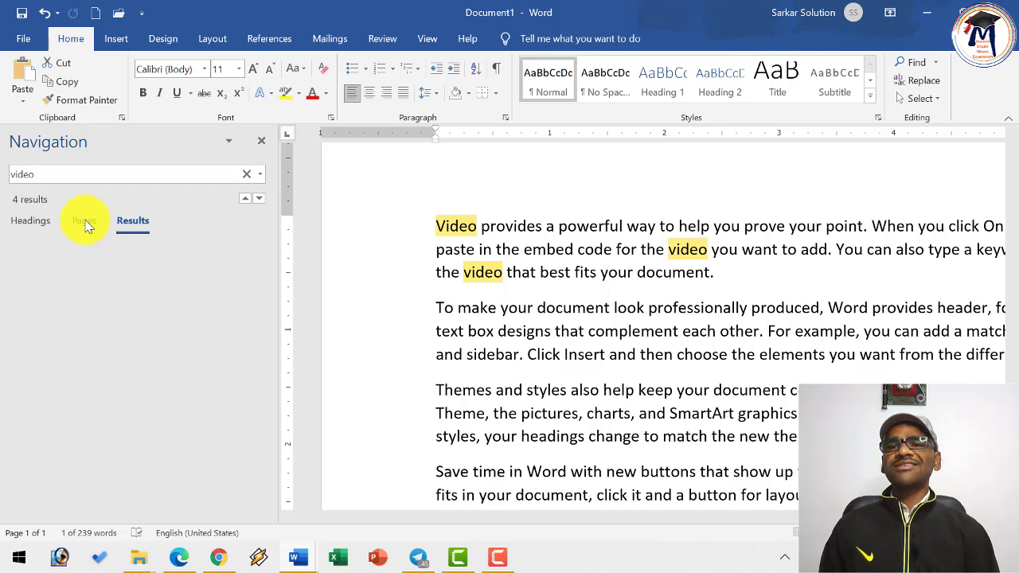
pyautogui.click(32, 223)
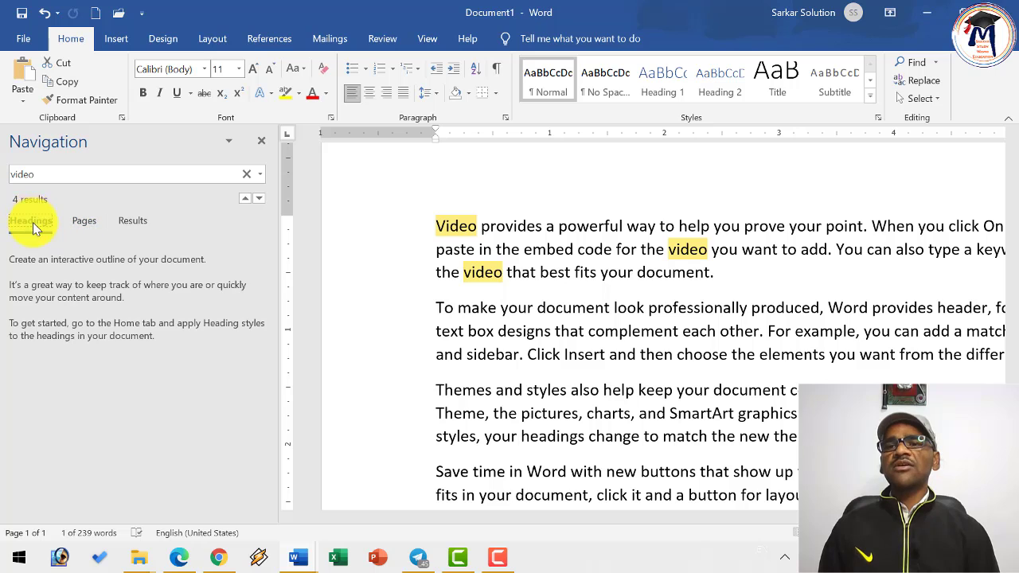
pyautogui.click(86, 223)
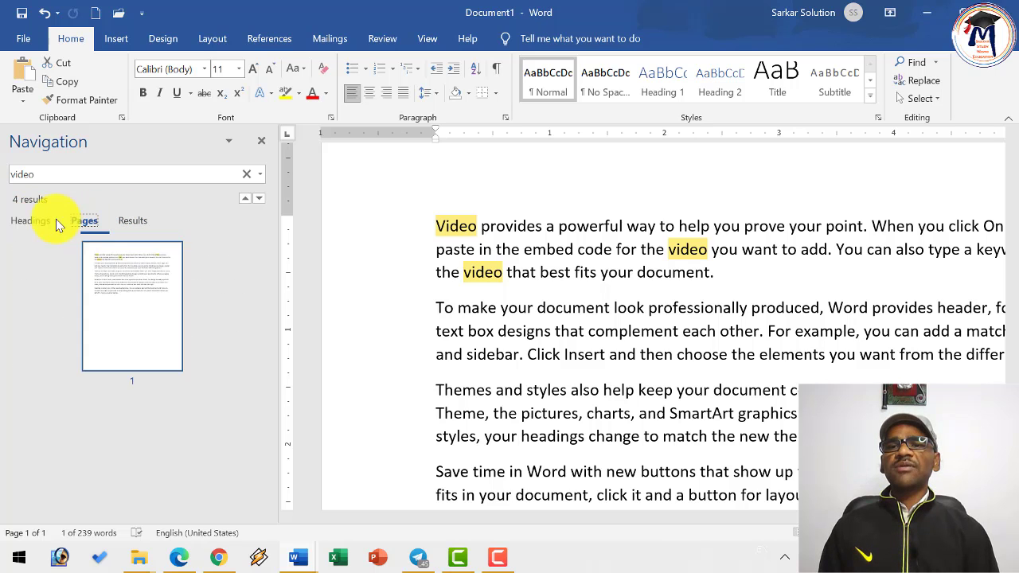
pyautogui.click(36, 221)
pyautogui.click(133, 220)
pyautogui.click(85, 221)
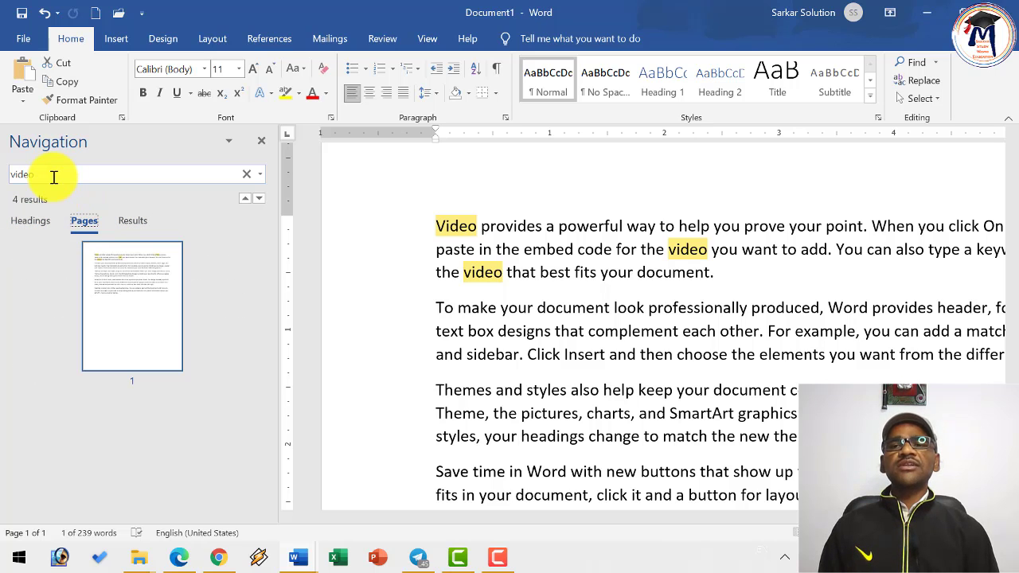
pyautogui.click(261, 174)
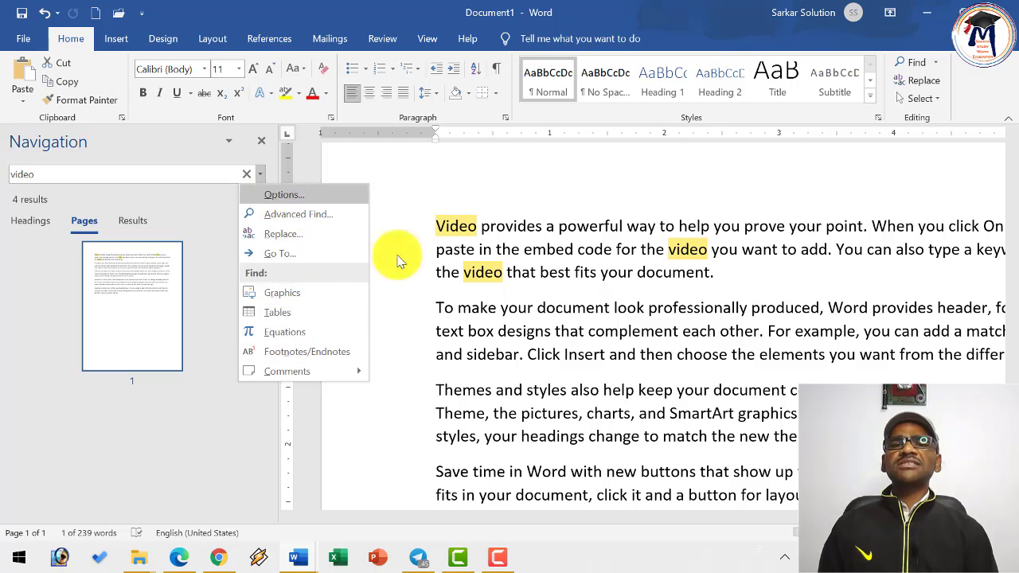
# - Close the search options and the Navigation pane, and jump the cursor to the end of Document1
pyautogui.click(594, 312)
pyautogui.click(261, 140)
pyautogui.hotkey('ctrl', 'End')
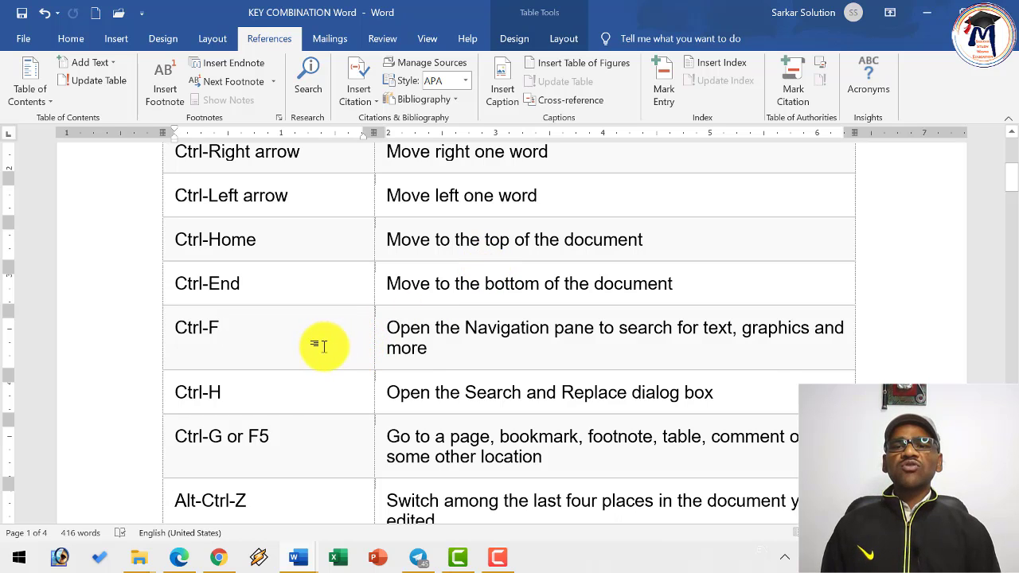
# - From the Ctrl-H row of the shortcut table, bring up the Find and Replace dialog to view its Replace options, and dismiss it
pyautogui.scroll(-3, 324, 347)
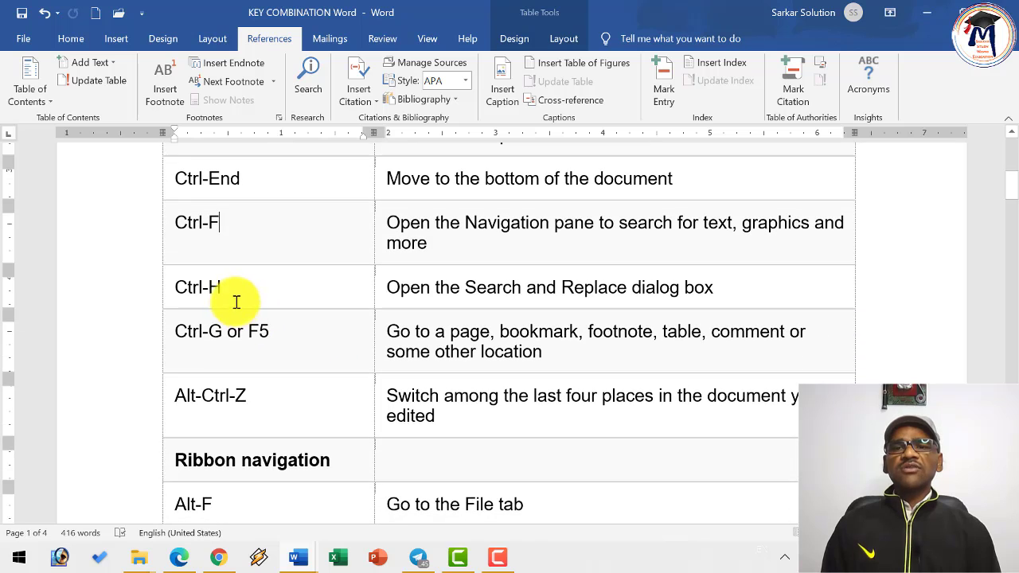
pyautogui.click(228, 291)
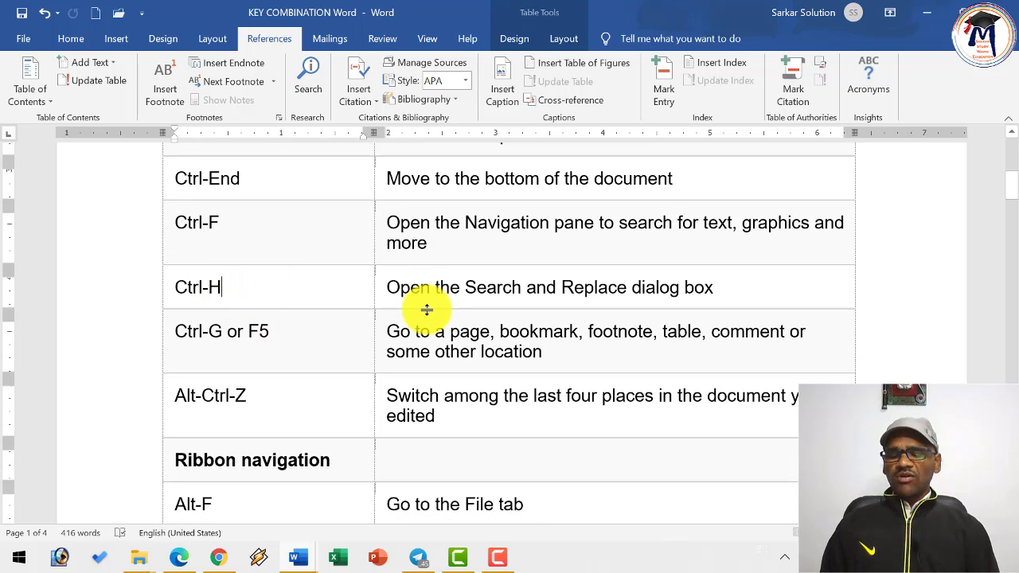
pyautogui.hotkey('ctrl', 'h')
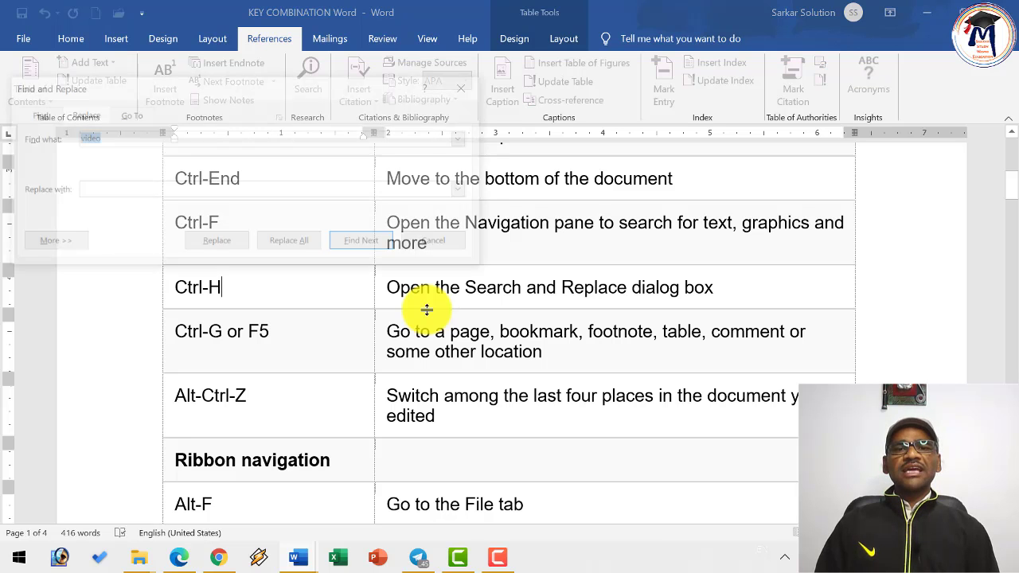
pyautogui.moveTo(239, 98); pyautogui.dragTo(484, 102)
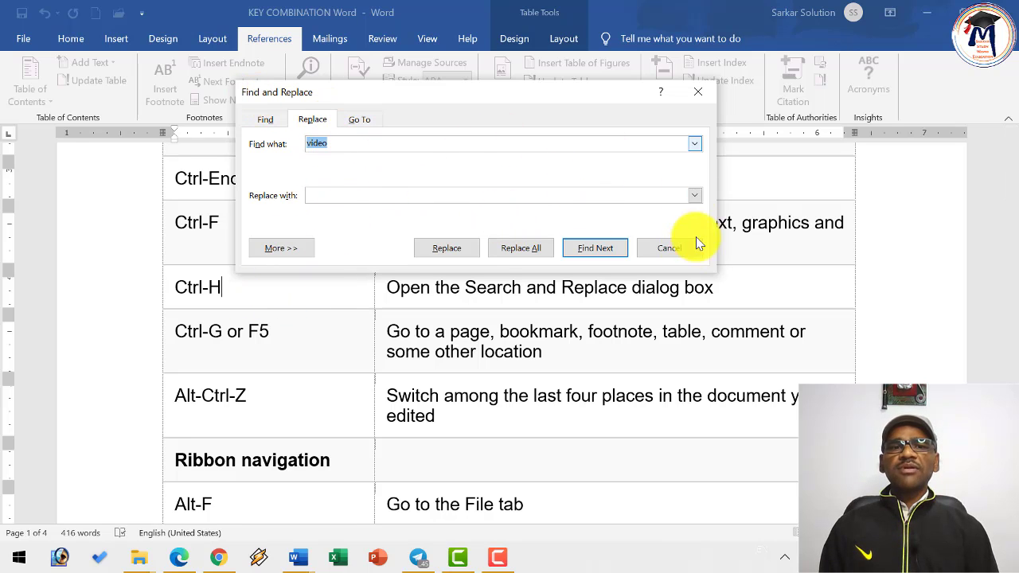
pyautogui.click(669, 251)
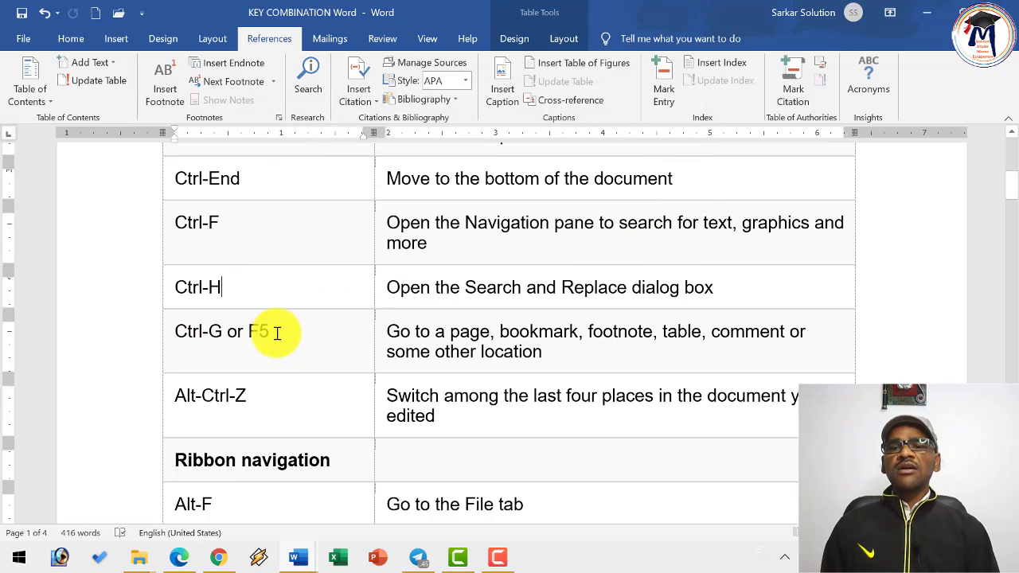
# - Try the Go To dialog with page number 2, close it without jumping, and review the Ctrl-G or F5 row of the shortcut table
pyautogui.hotkey('ctrl', 'g')
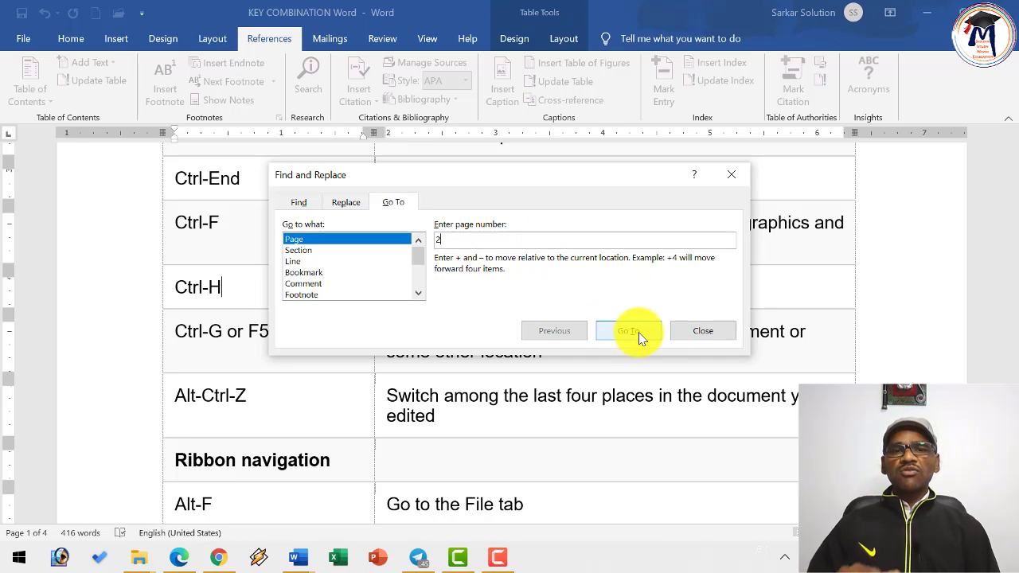
pyautogui.click(702, 331)
pyautogui.hotkey('ctrl', 'g')
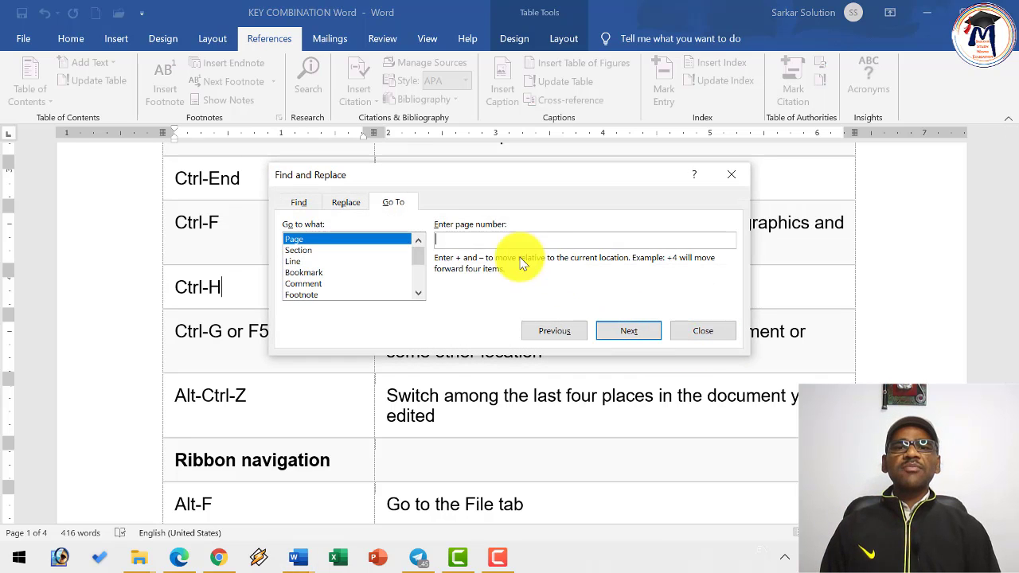
pyautogui.click(702, 331)
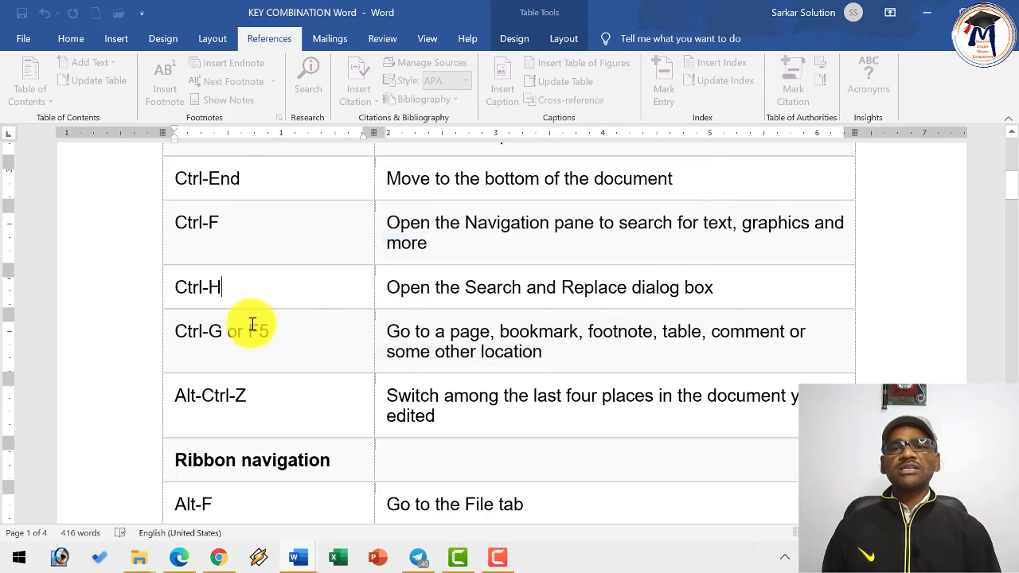
pyautogui.moveTo(176, 332); pyautogui.dragTo(280, 332)
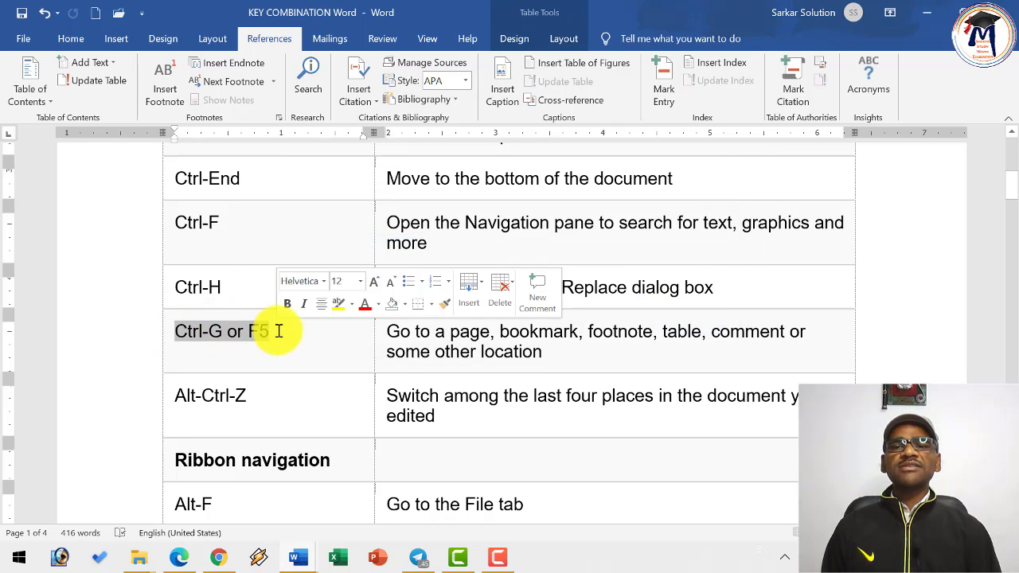
pyautogui.click(303, 338)
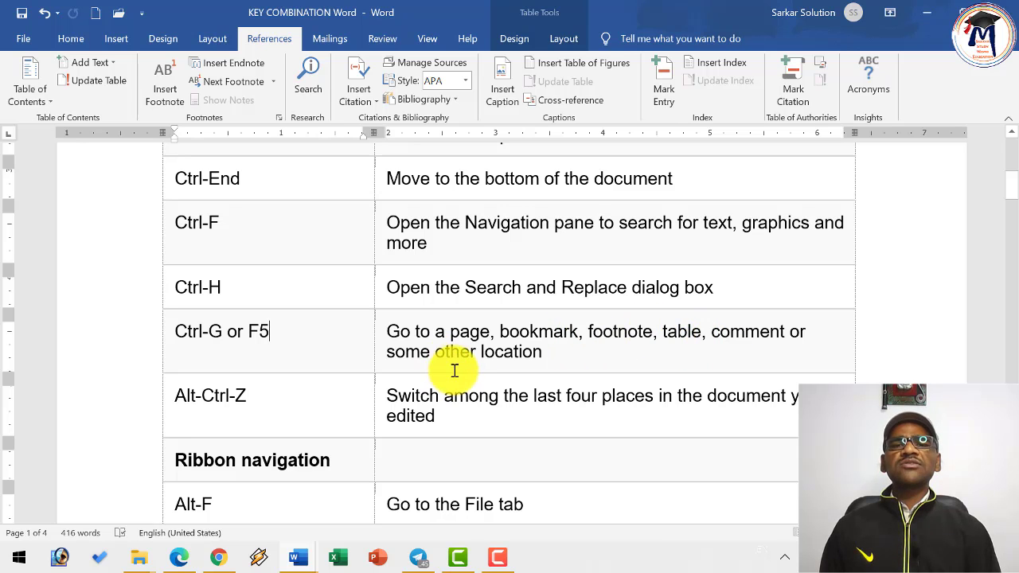
pyautogui.scroll(-2, 446, 347)
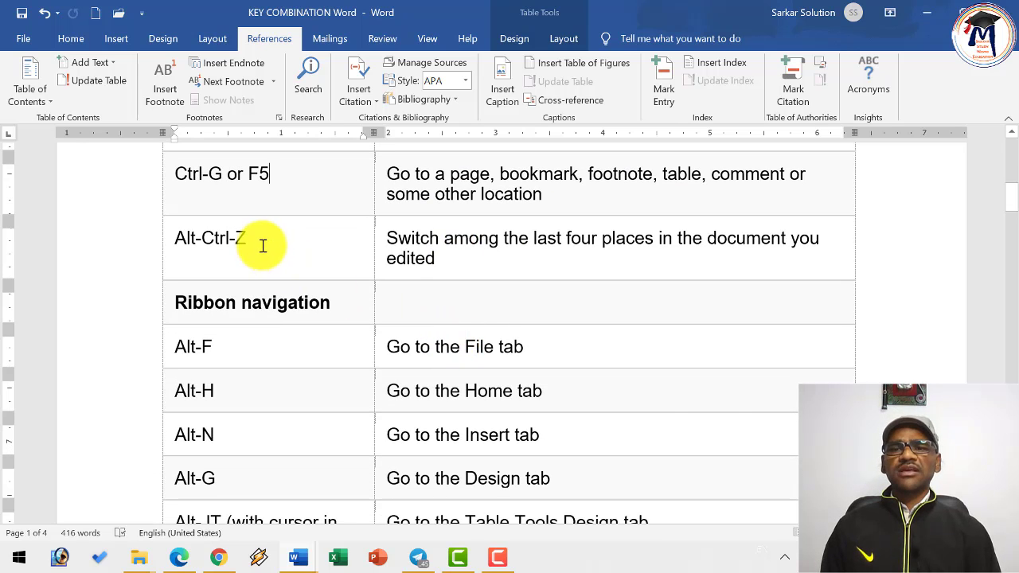
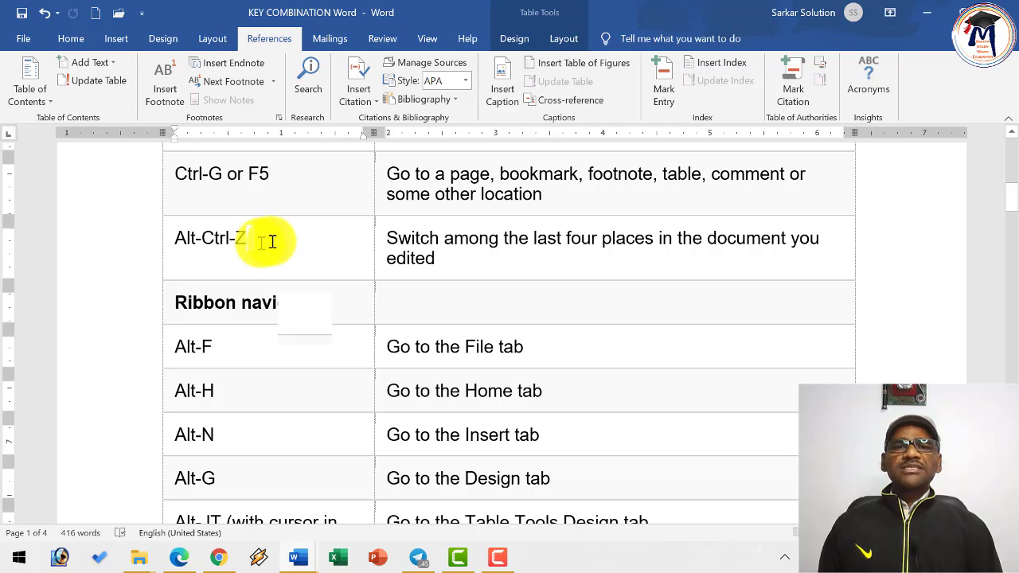
# - Review the Alt-Ctrl-Z row, switch to Document1 and place the cursor at the start of its first paragraph
pyautogui.click(445, 241)
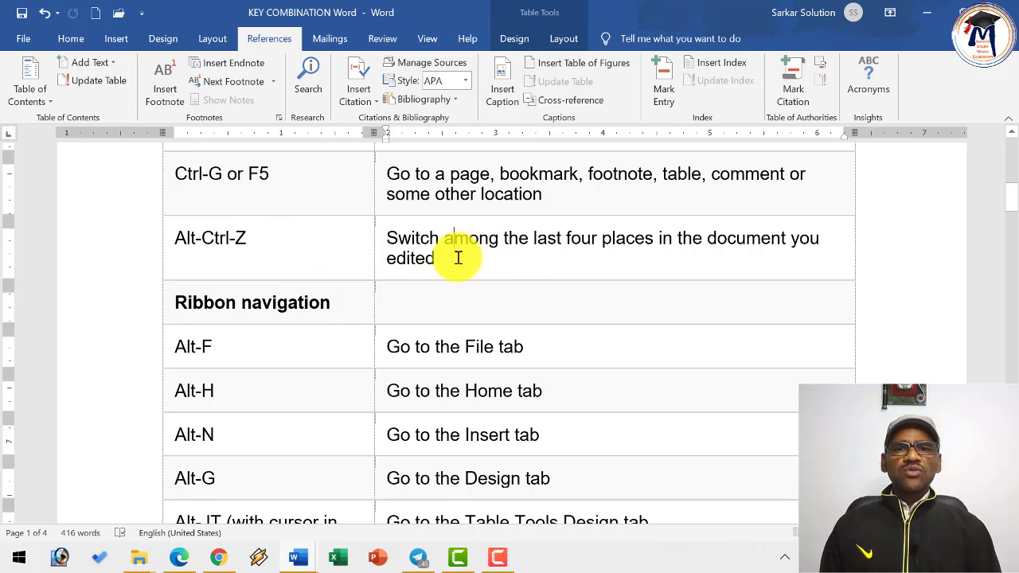
pyautogui.scroll(3, 289, 339)
pyautogui.scroll(-2, 239, 446)
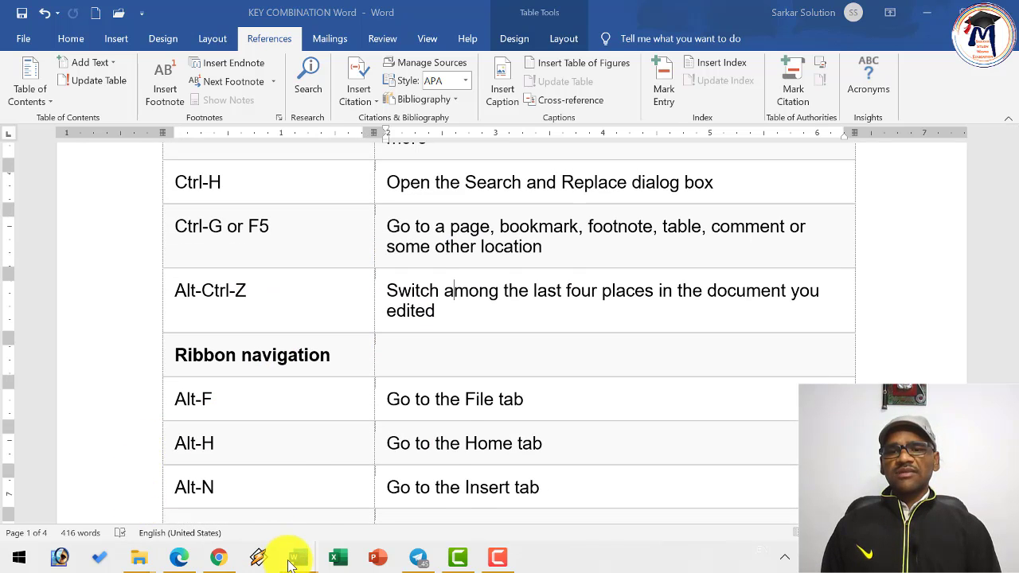
pyautogui.moveTo(291, 561)
pyautogui.click(228, 489)
pyautogui.scroll(3, 411, 430)
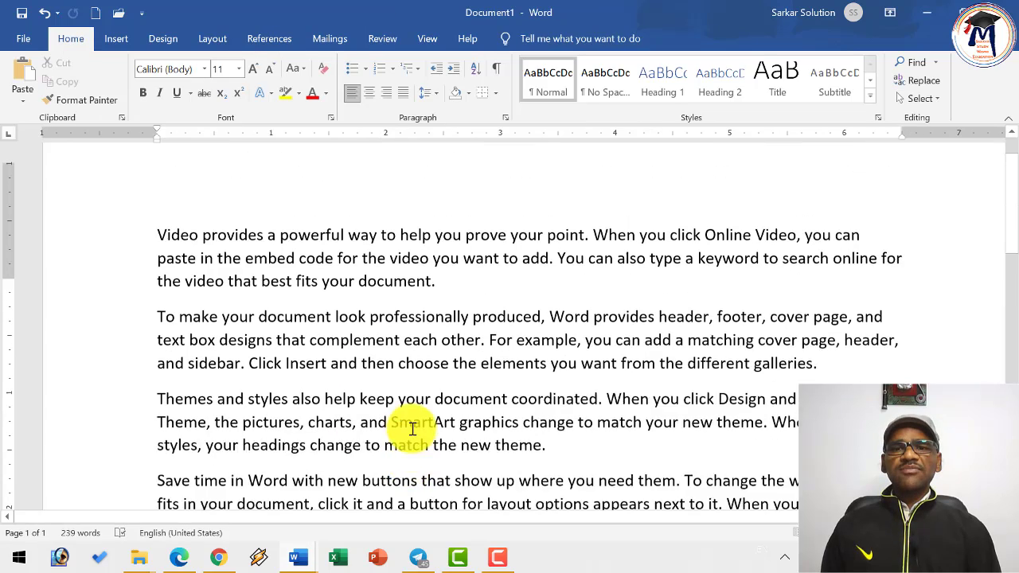
pyautogui.scroll(1, 412, 428)
pyautogui.click(159, 289)
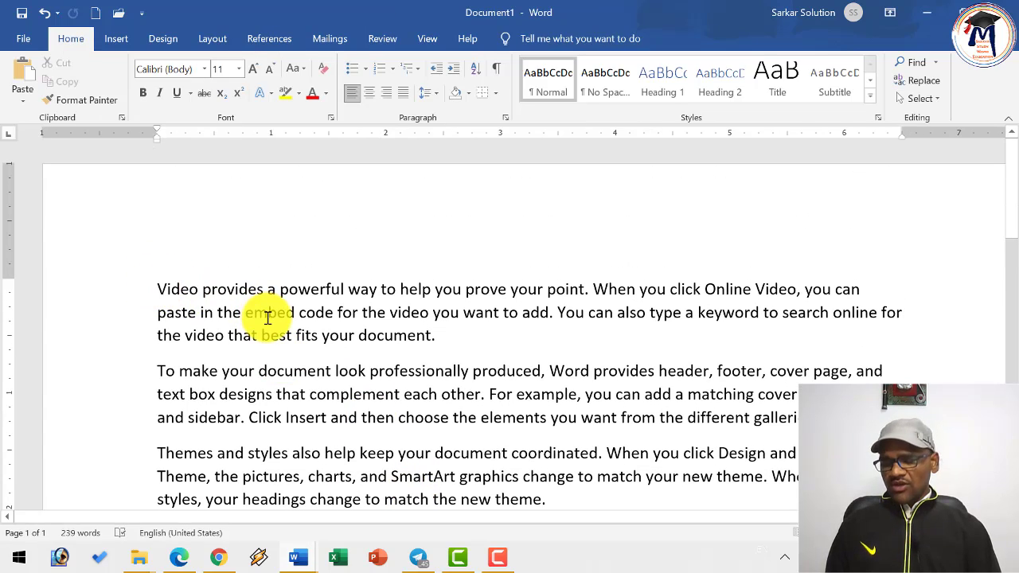
# - Check the Alt-Ctrl-Z row in the KEY COMBINATION document, return to Document1 and jump the cursor to the end of the text
pyautogui.hotkey('alt', 'Tab')
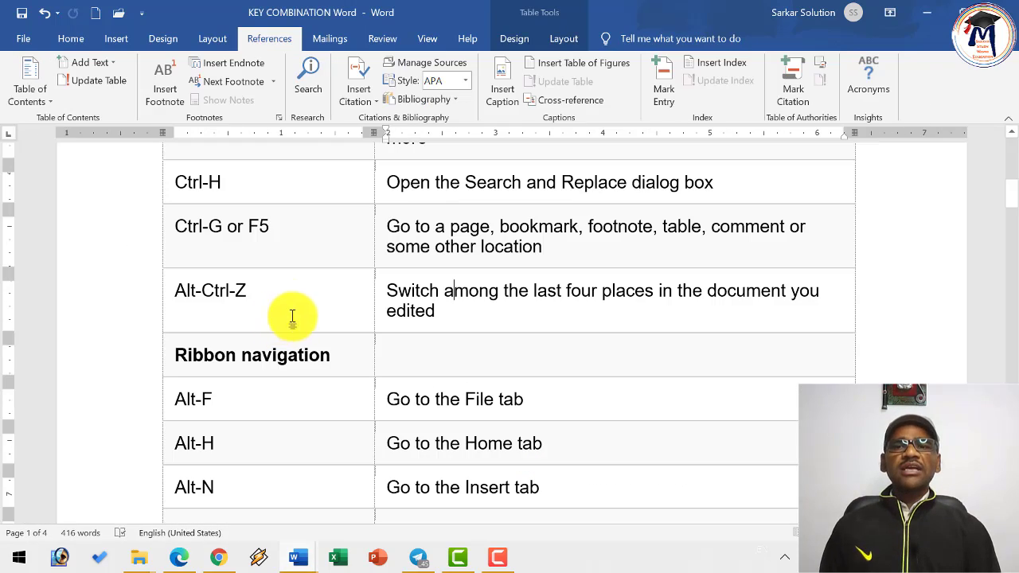
pyautogui.click(202, 291)
pyautogui.hotkey('alt', 'Tab')
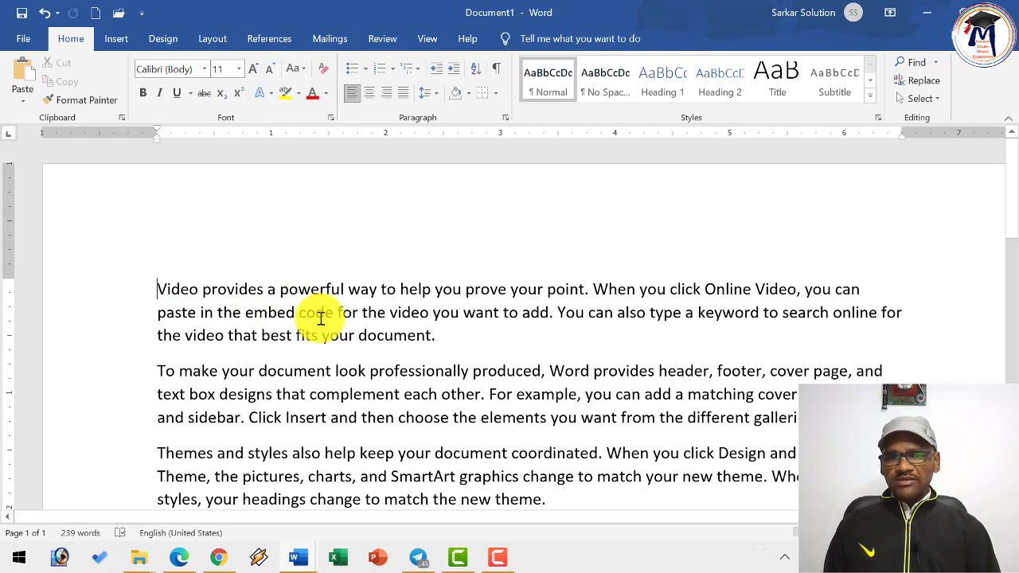
pyautogui.hotkey('ctrl', 'End')
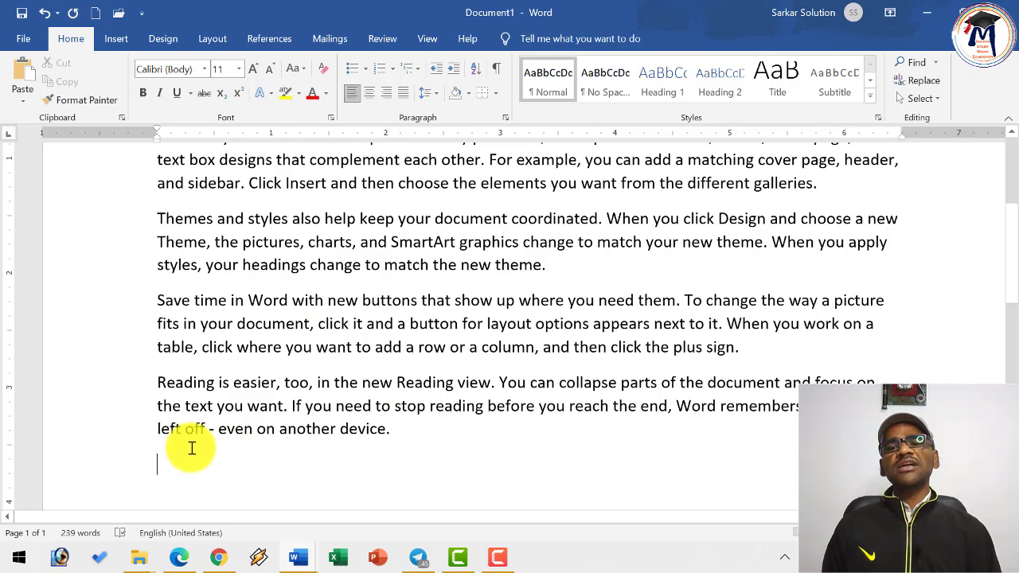
# - Return to the KEY COMBINATION document, look through the shortcut table's sections and place the cursor in the Alt-Ctrl-Z row
pyautogui.hotkey('alt', 'Tab')
pyautogui.scroll(-5, 196, 443)
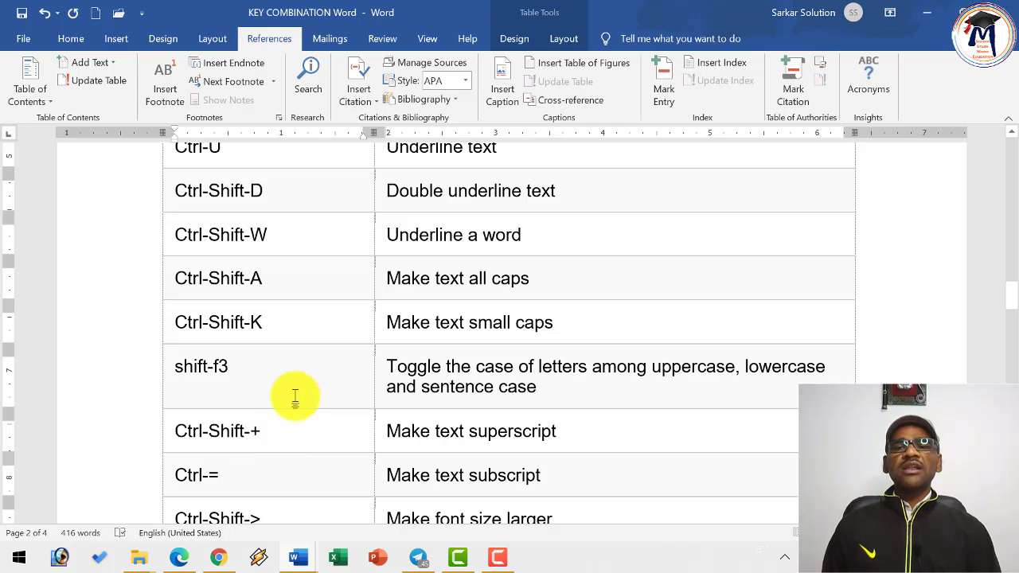
pyautogui.scroll(-15, 295, 396)
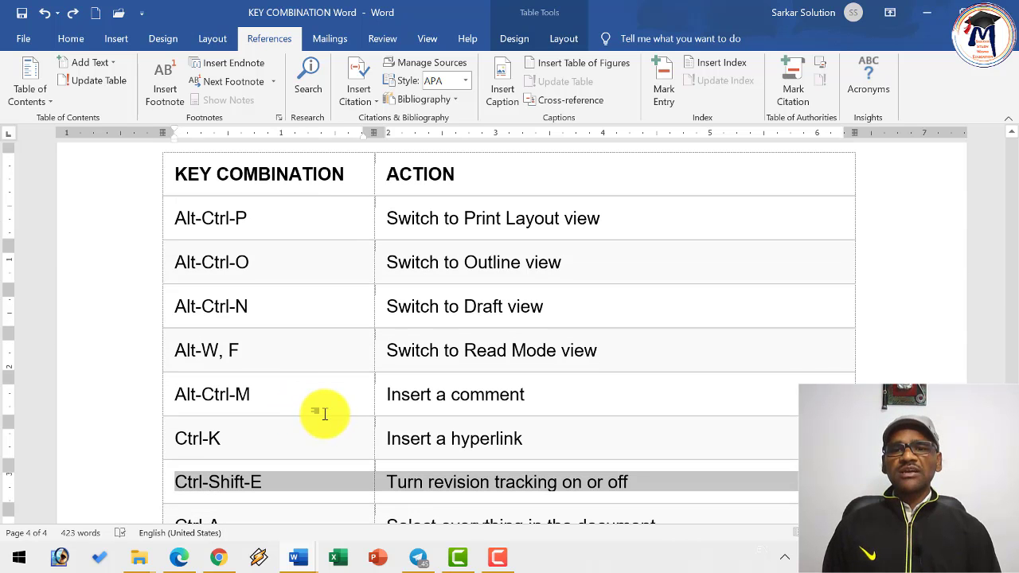
pyautogui.scroll(10, 325, 414)
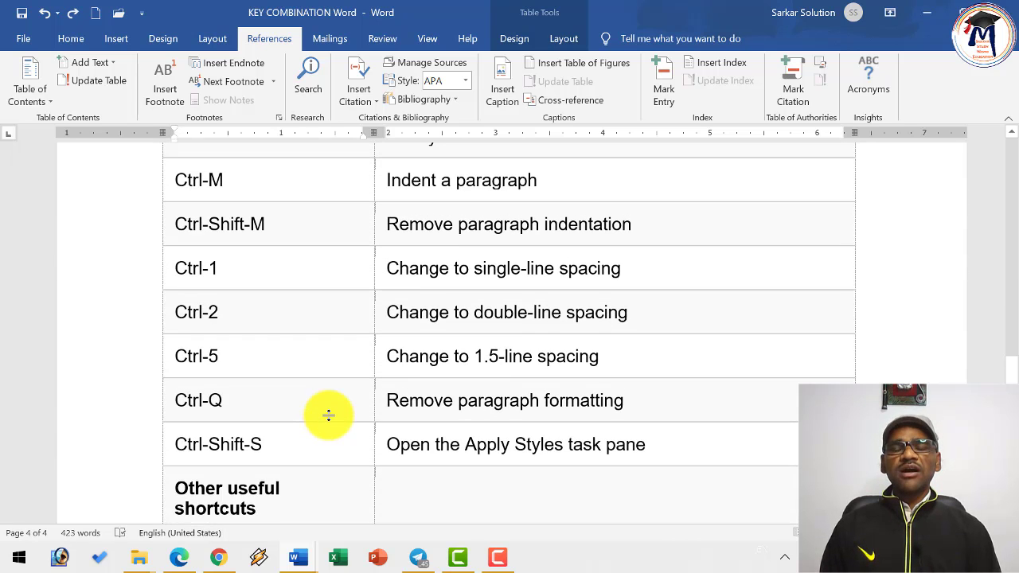
pyautogui.scroll(15, 328, 414)
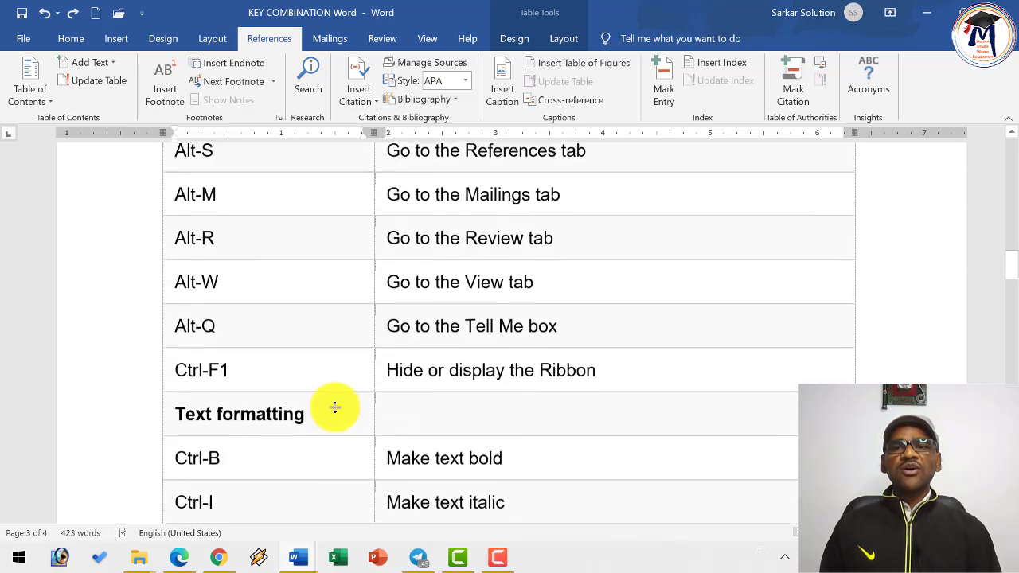
pyautogui.scroll(20, 338, 405)
pyautogui.scroll(-4, 338, 405)
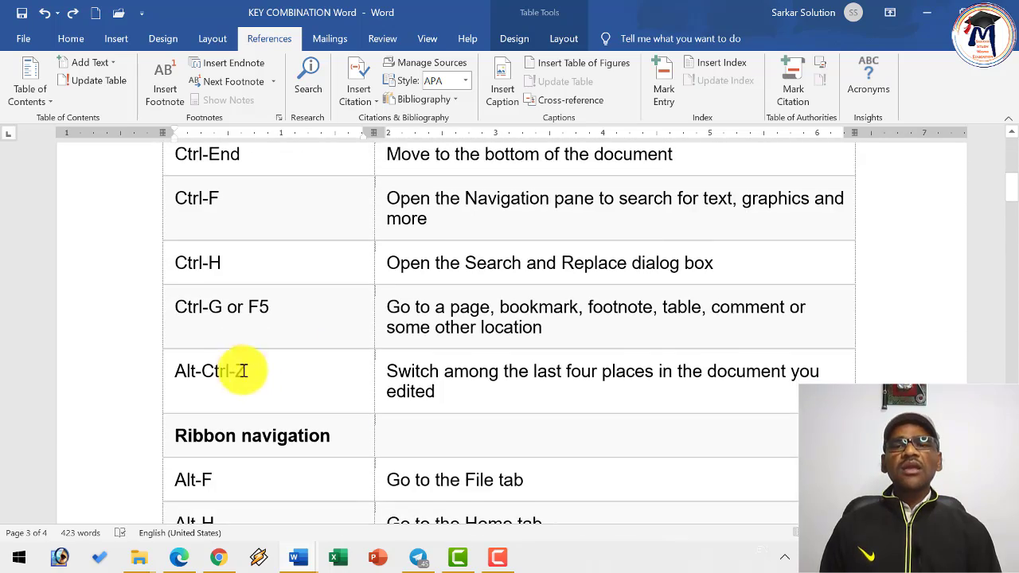
pyautogui.click(237, 369)
pyautogui.scroll(-1, 246, 373)
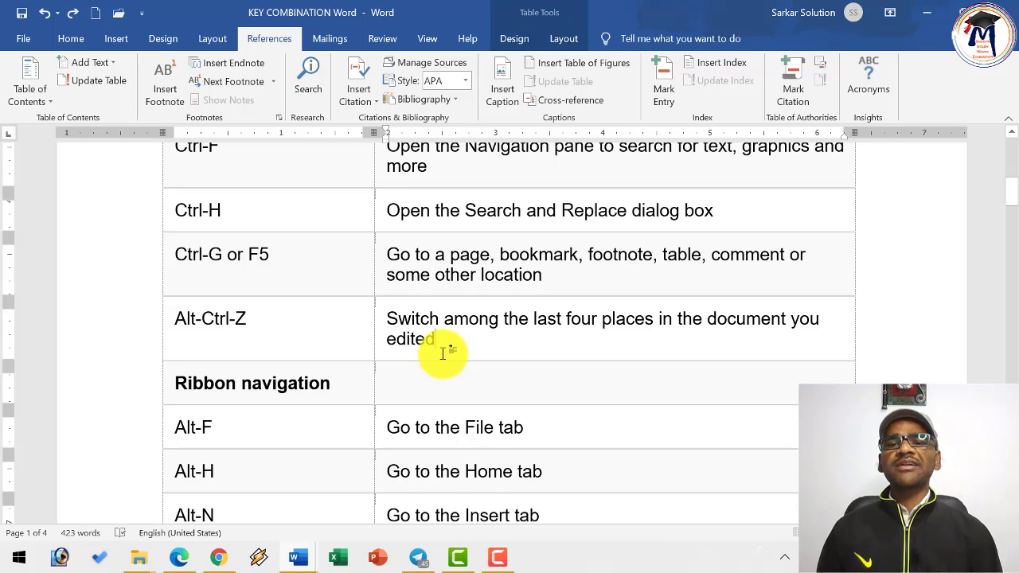
# - Show the Home ribbon commands and place the cursor after Alt-F in the Ribbon navigation section
pyautogui.scroll(-5, 443, 353)
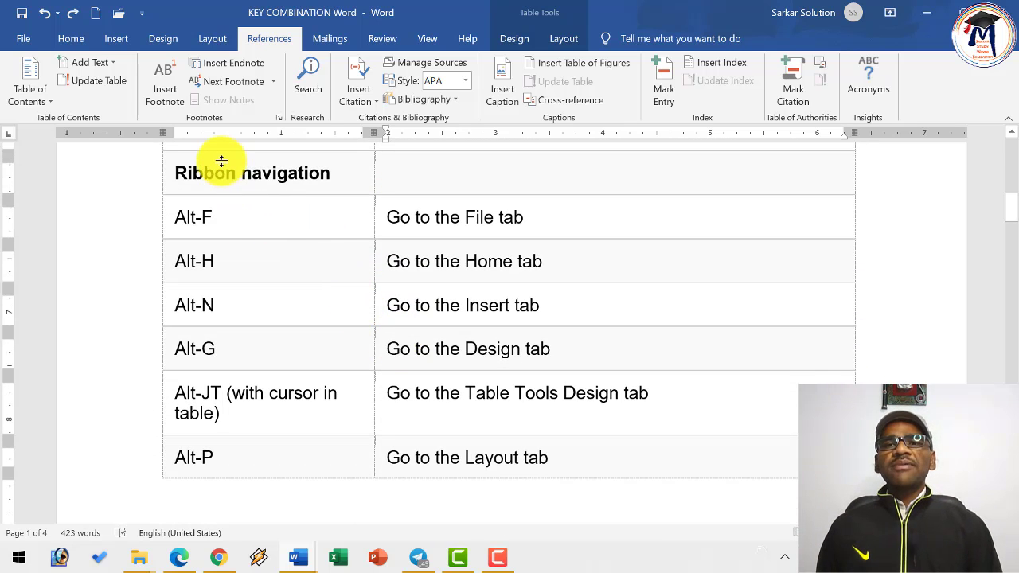
pyautogui.scroll(1, 222, 172)
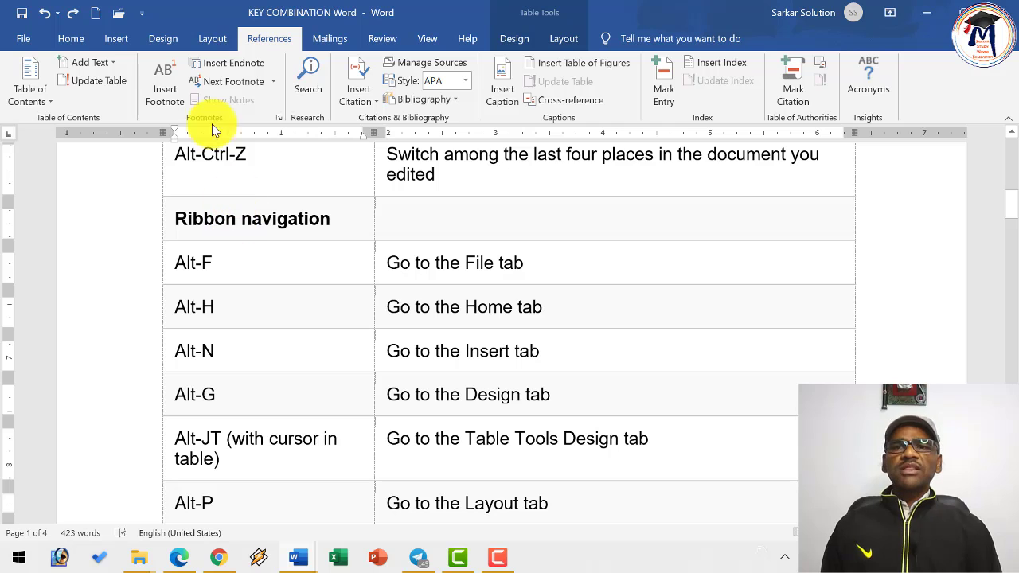
pyautogui.click(52, 39)
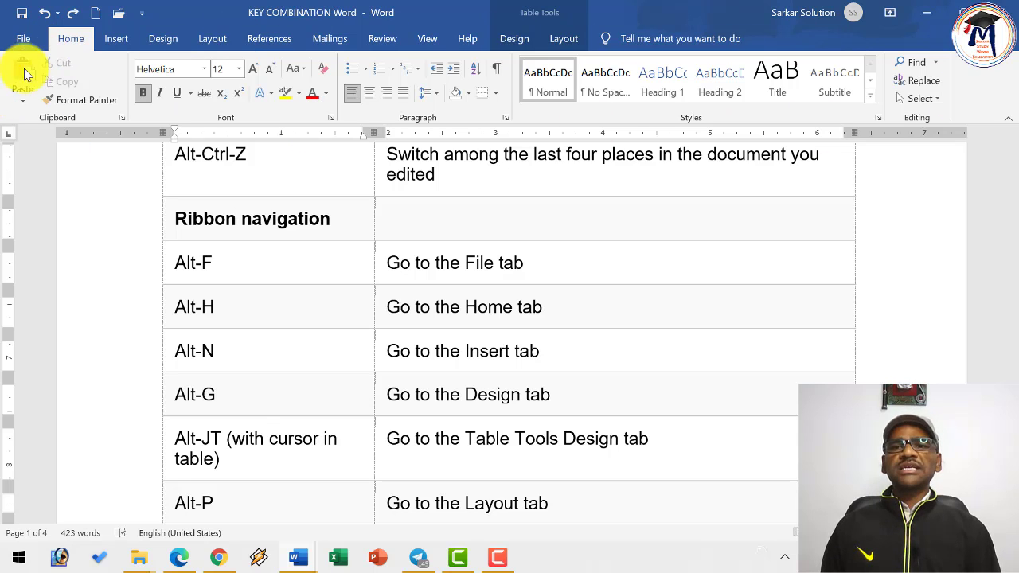
pyautogui.click(207, 270)
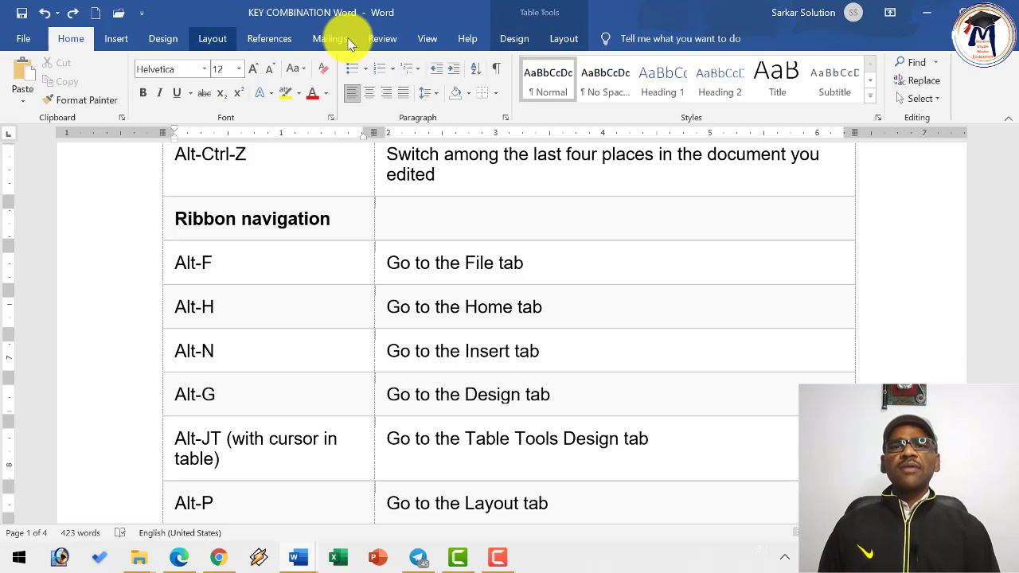
# - Display the ribbon's key tips and try those for File and Home, leaving each one to return to the table
pyautogui.press('alt')
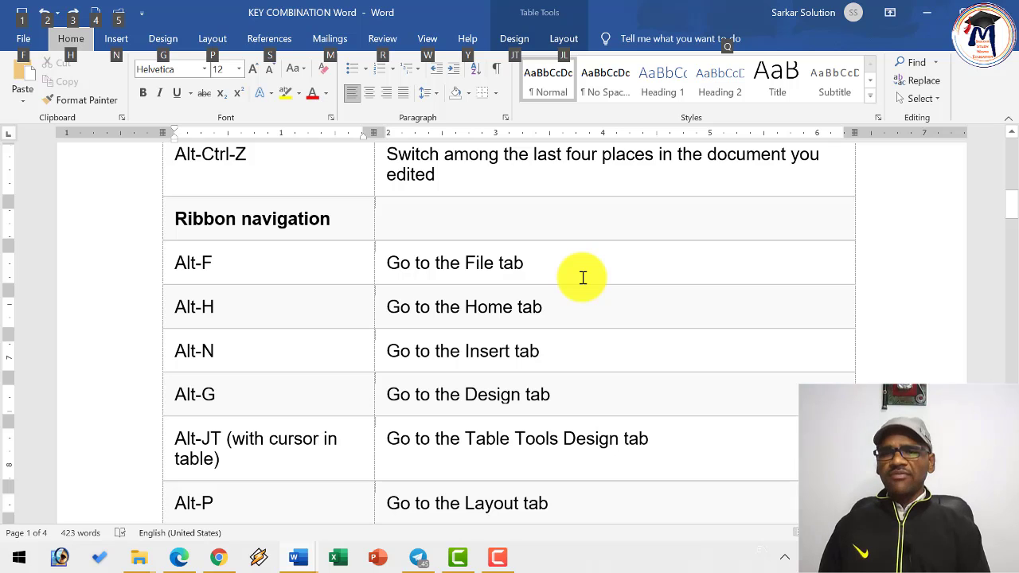
pyautogui.press('f')
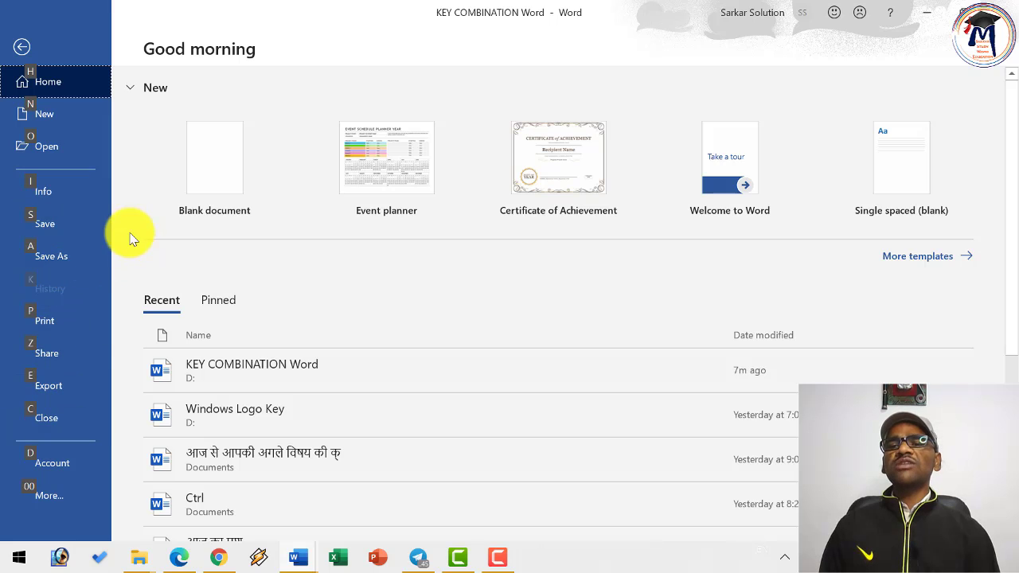
pyautogui.press('Escape')
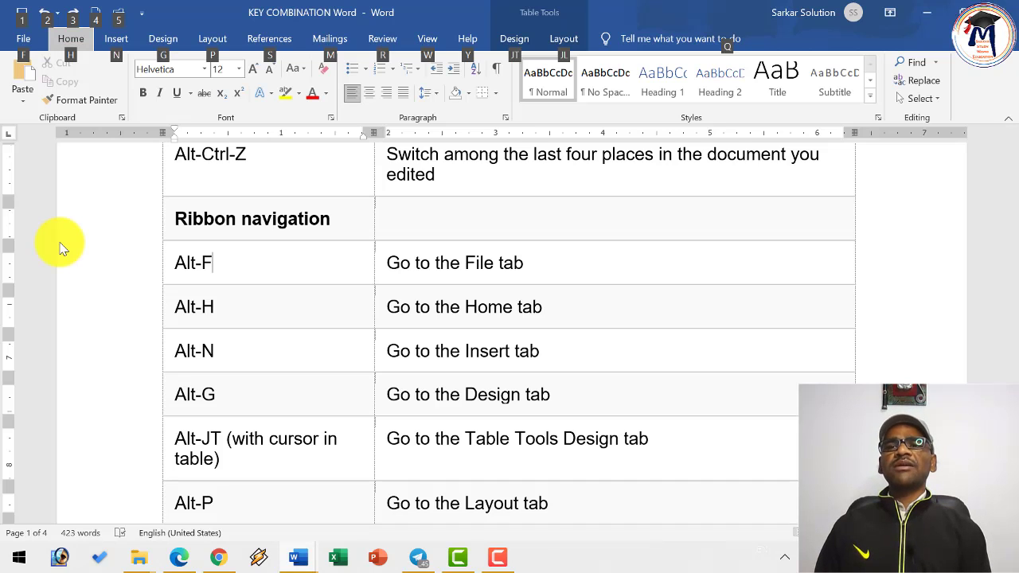
pyautogui.press('h')
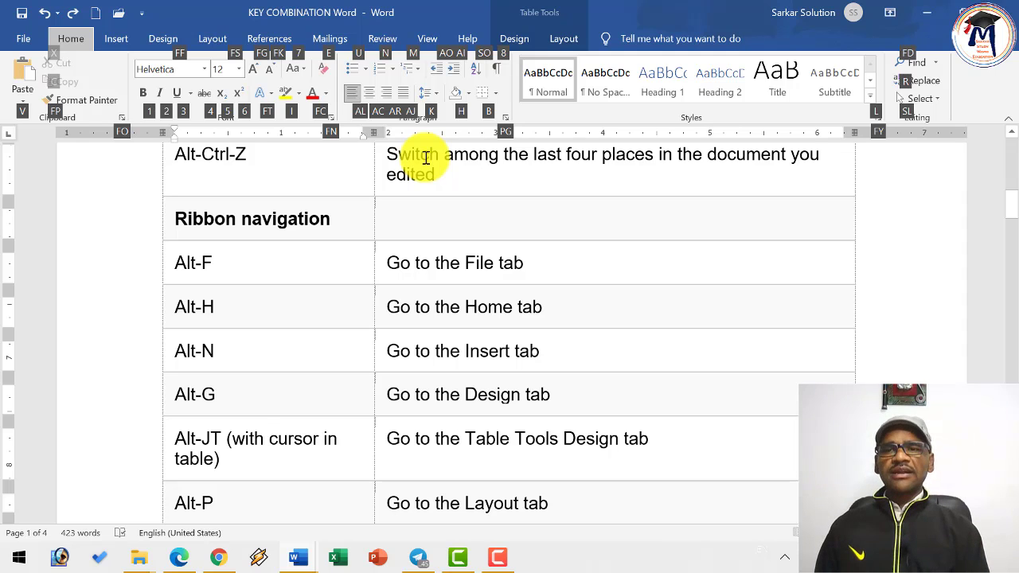
pyautogui.press('Escape')
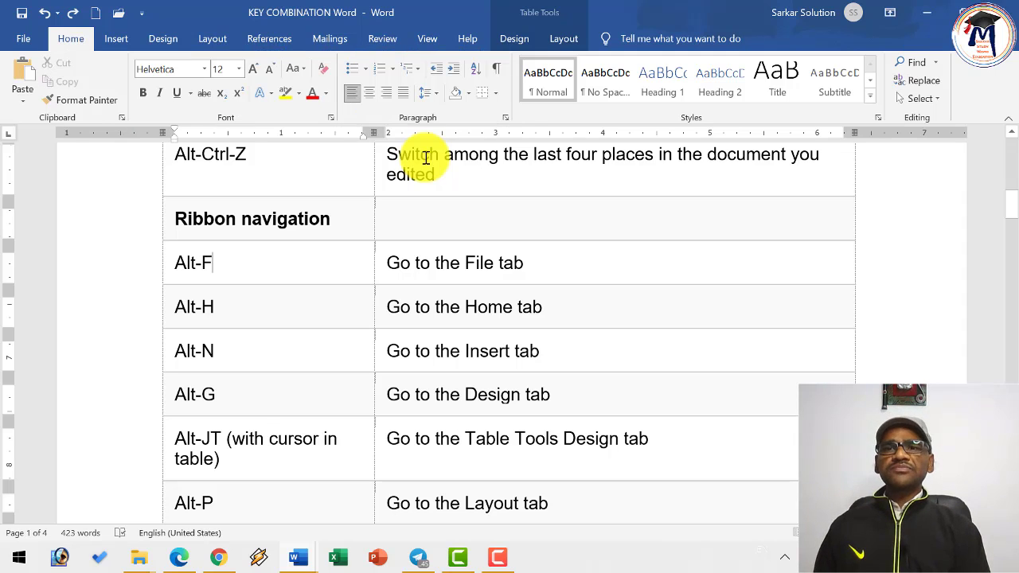
# - Display the ribbon's key tips, use the Insert one to show the Insert commands, and dismiss the key tips
pyautogui.press('alt')
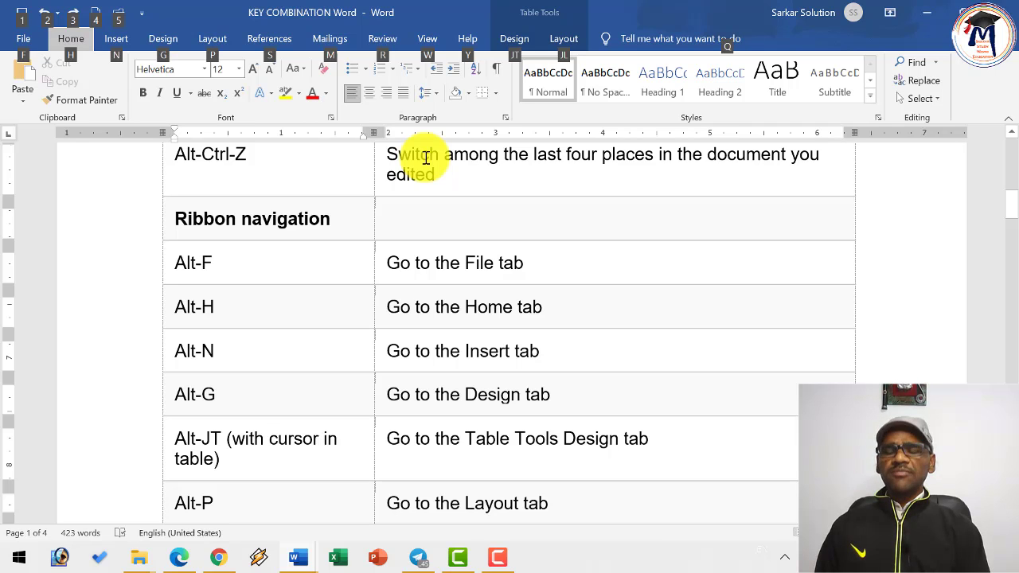
pyautogui.press('n')
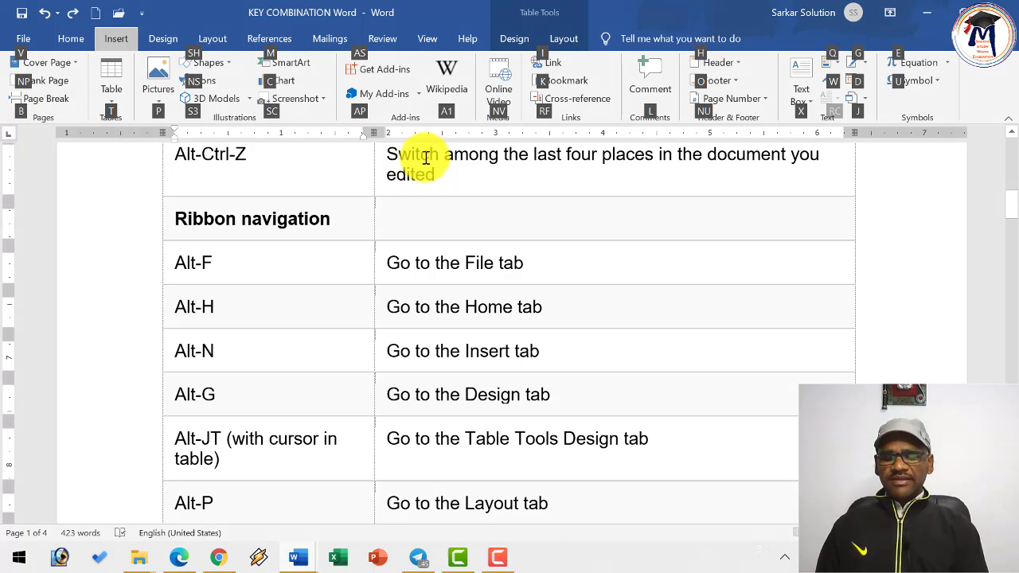
pyautogui.press('alt')
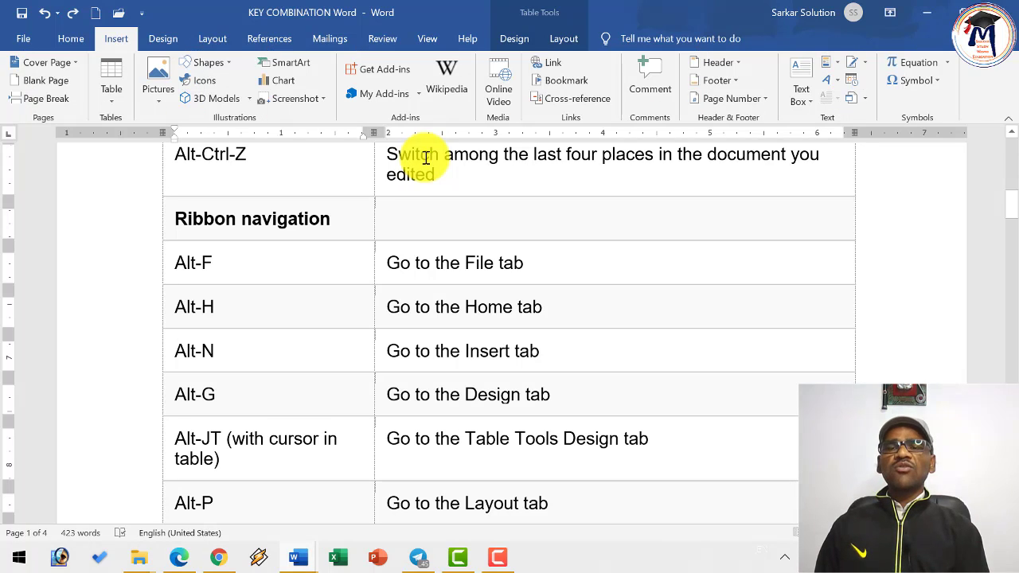
pyautogui.press('alt')
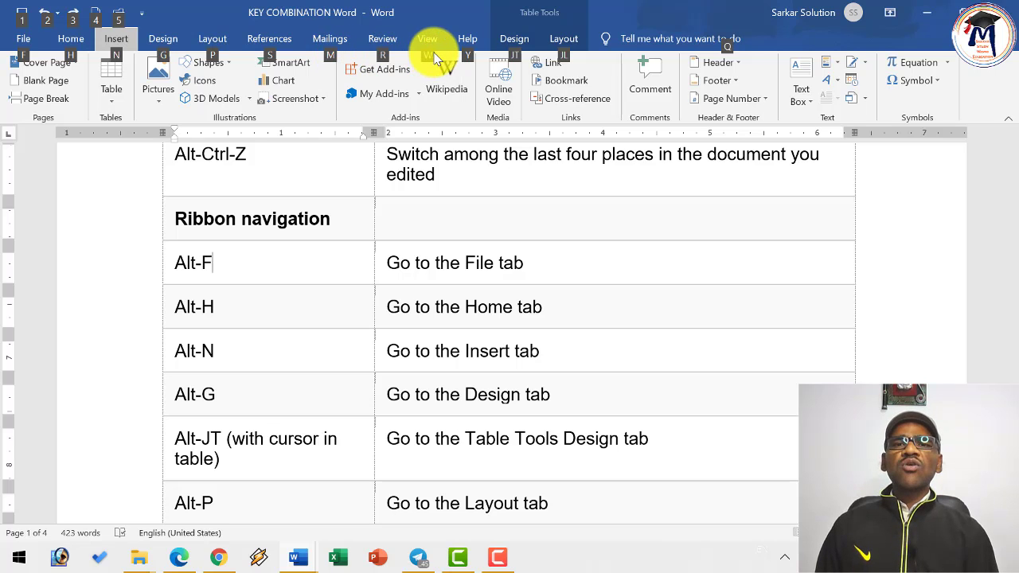
pyautogui.press('Escape')
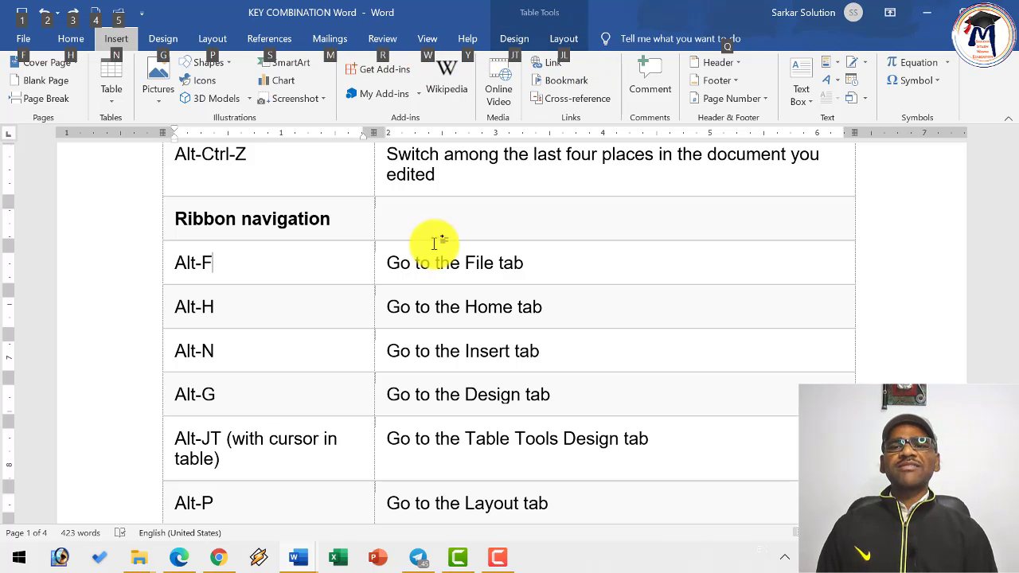
# - Review the Alt-JT, Alt-P and Alt-JL rows in the Ribbon navigation section, continuing onto the second page of the table
pyautogui.click(310, 356)
pyautogui.scroll(-3, 303, 348)
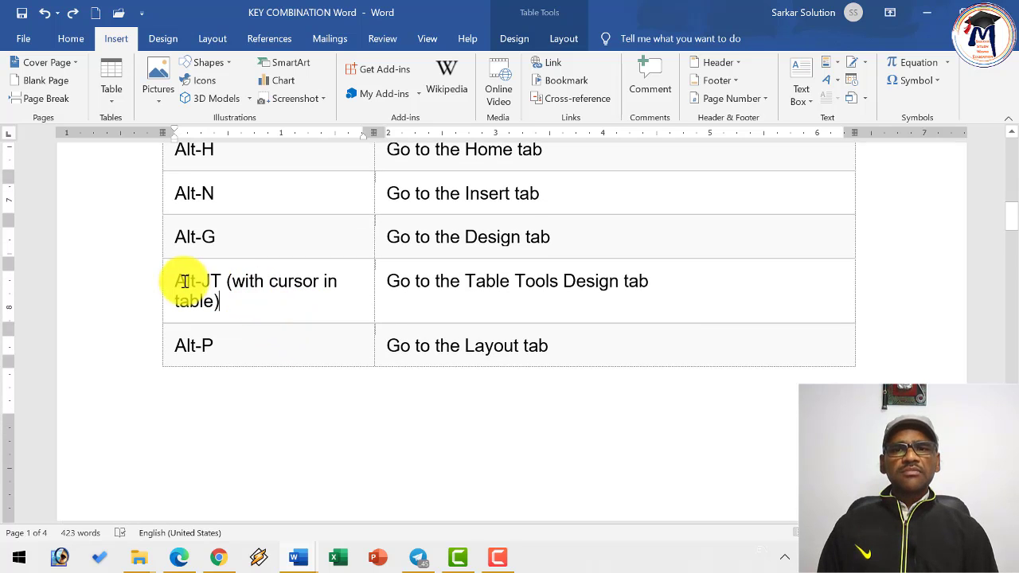
pyautogui.tripleClick(291, 282)
pyautogui.click(458, 285)
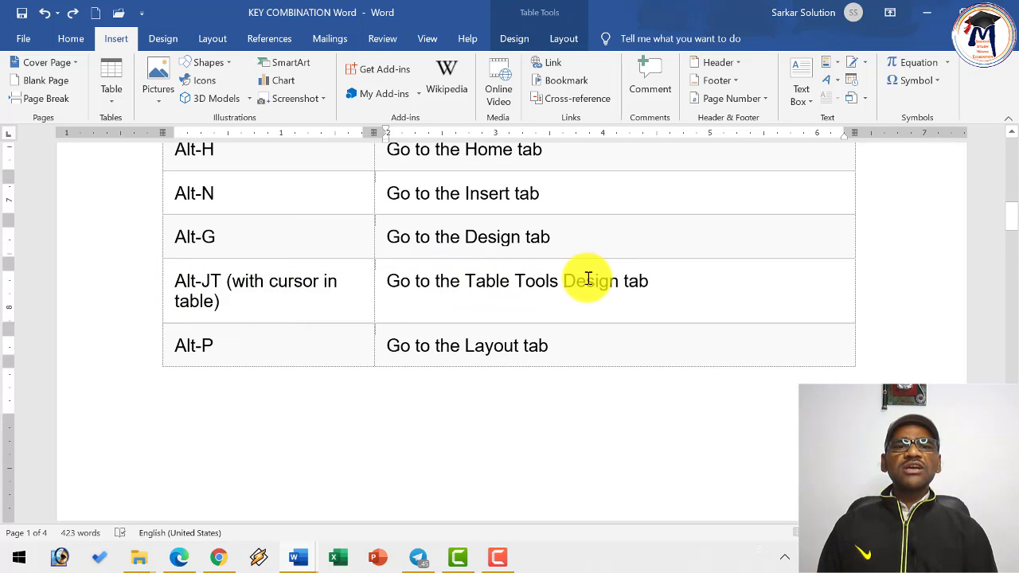
pyautogui.scroll(-2, 582, 276)
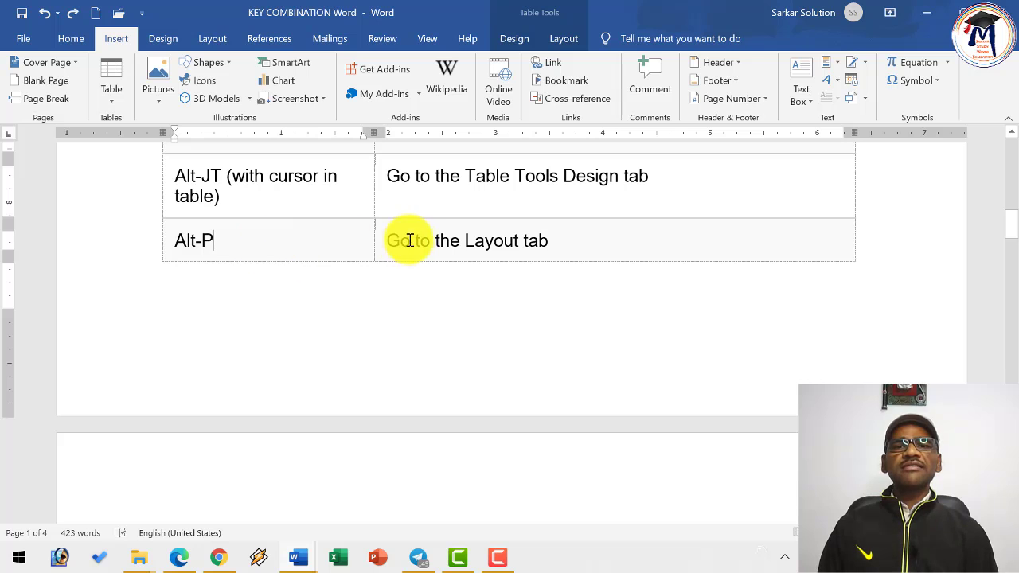
pyautogui.scroll(-8, 402, 246)
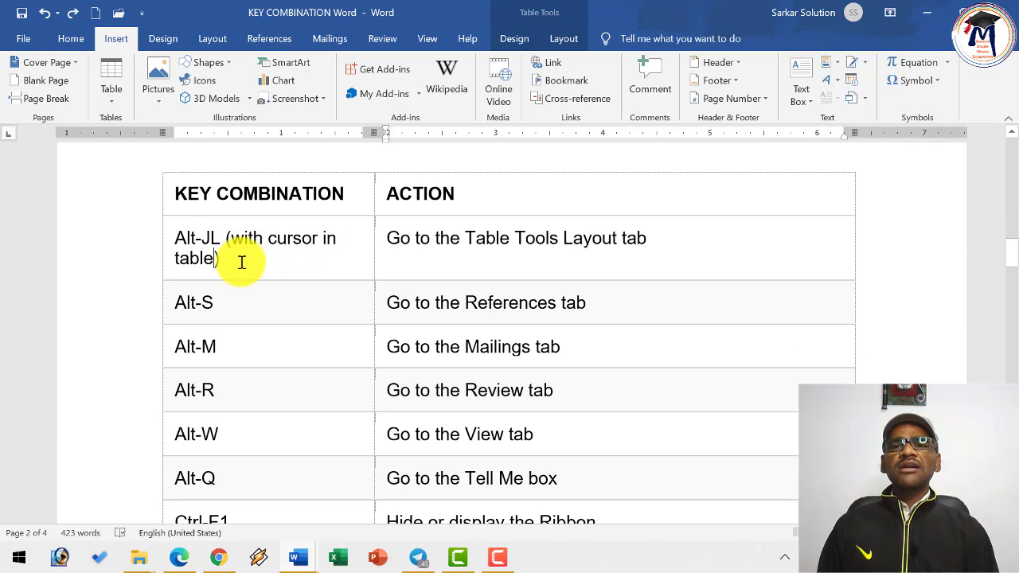
pyautogui.click(241, 261)
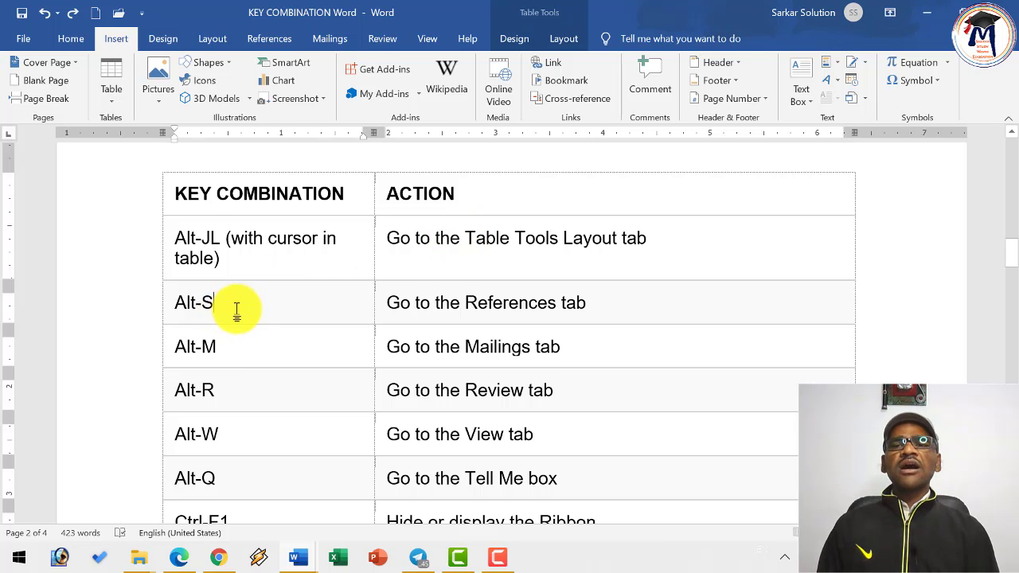
# - Review the remaining Ribbon navigation rows from Alt-S to Ctrl-F1, ending with the cursor after Ctrl-F1
pyautogui.scroll(-2, 239, 303)
pyautogui.press('Down')
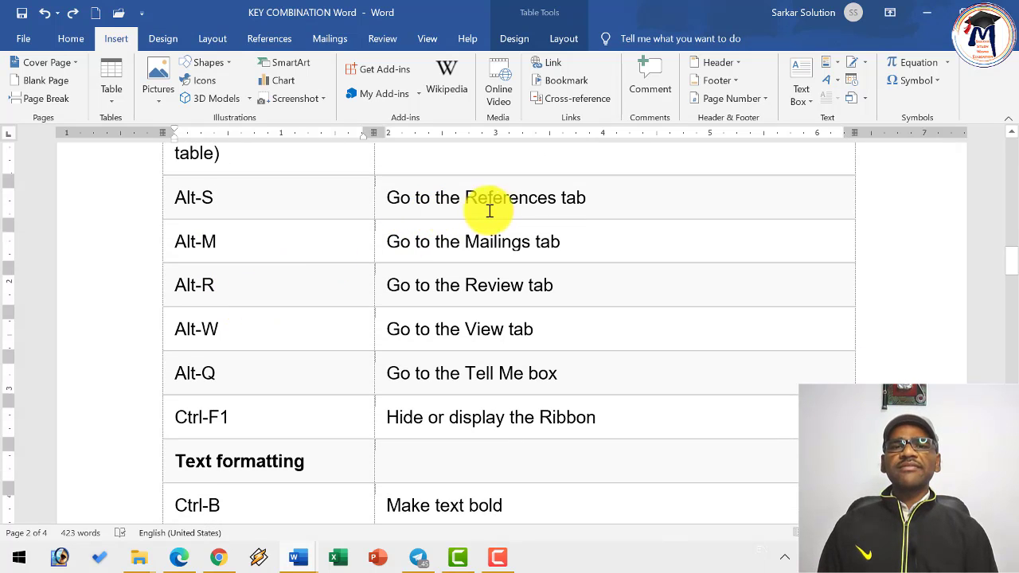
pyautogui.click(235, 235)
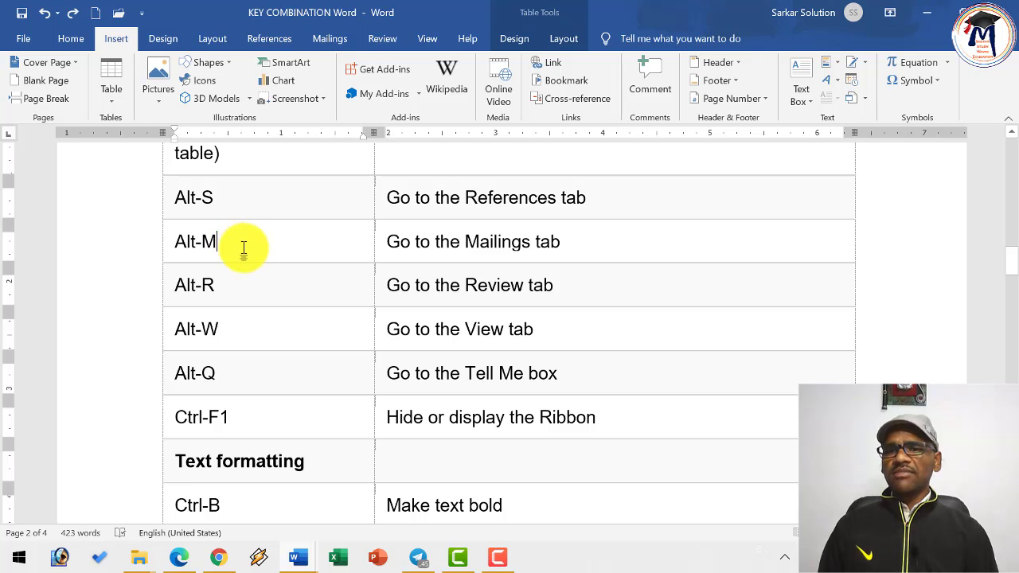
pyautogui.scroll(-3, 456, 250)
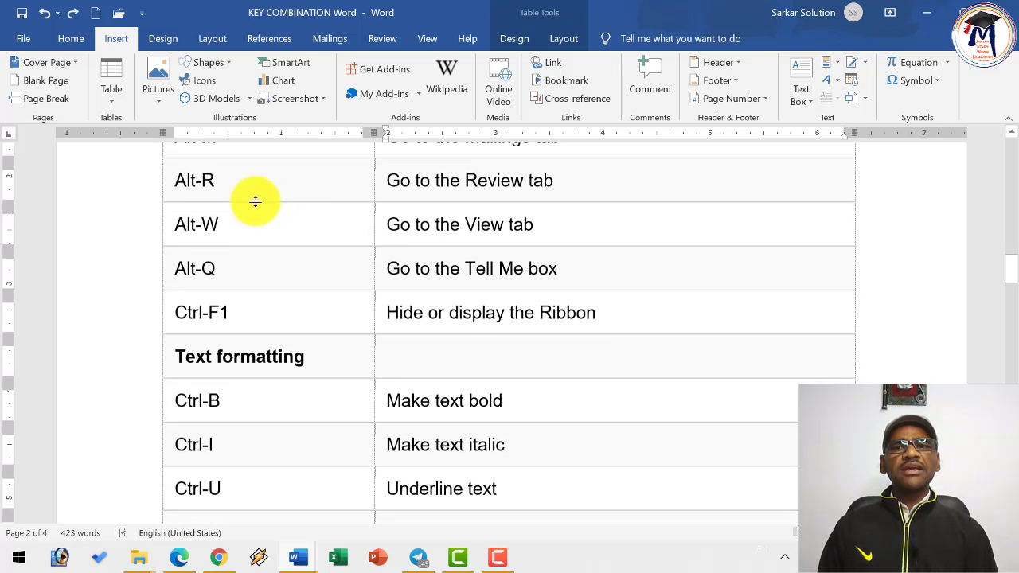
pyautogui.click(253, 191)
pyautogui.click(243, 231)
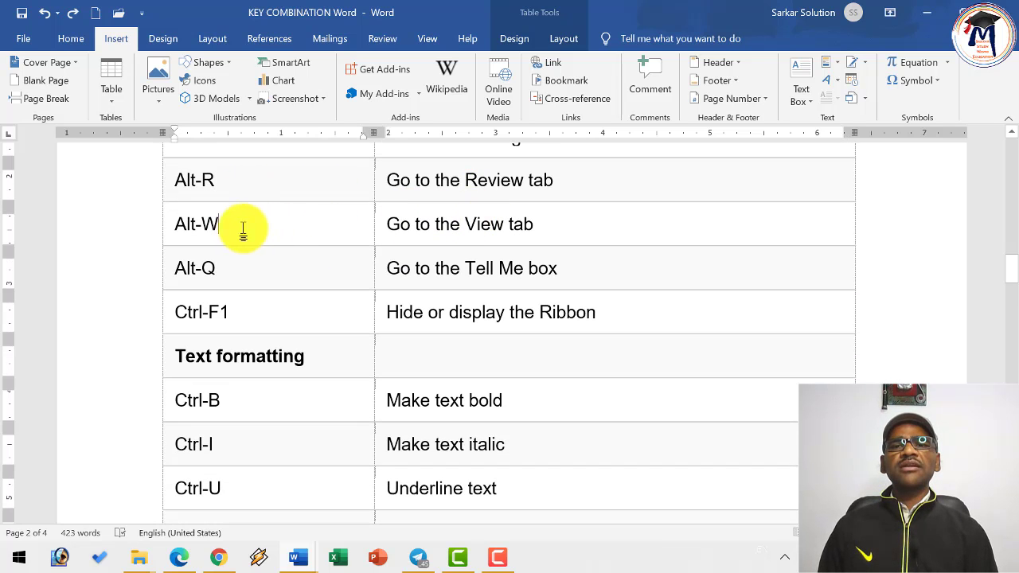
pyautogui.click(469, 226)
pyautogui.click(244, 226)
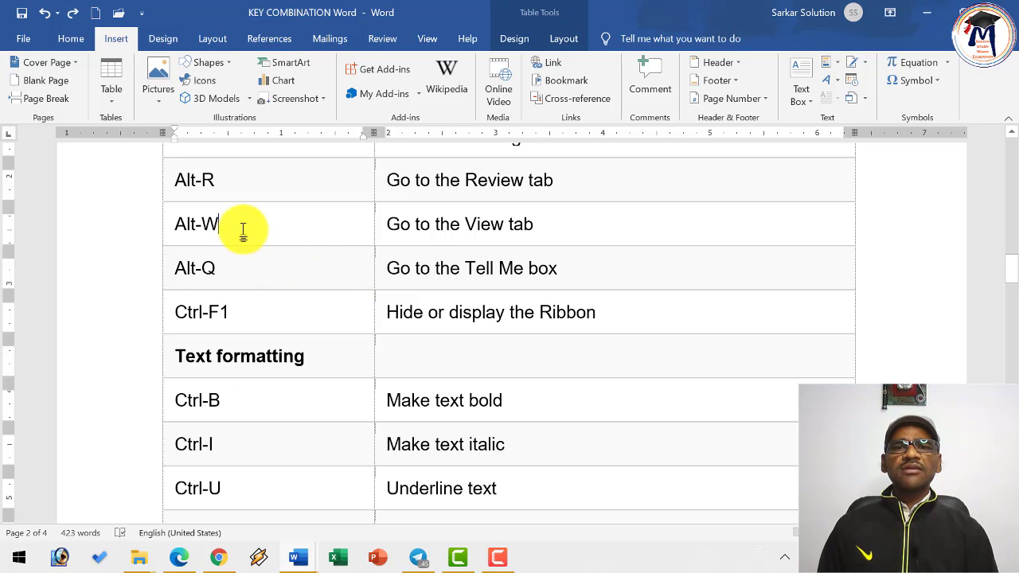
pyautogui.click(247, 261)
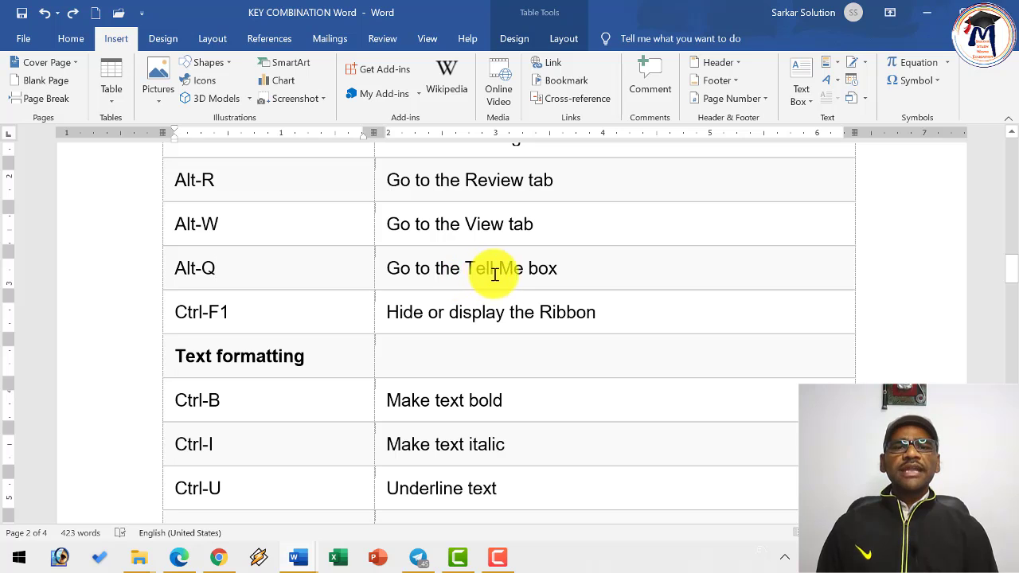
pyautogui.click(239, 312)
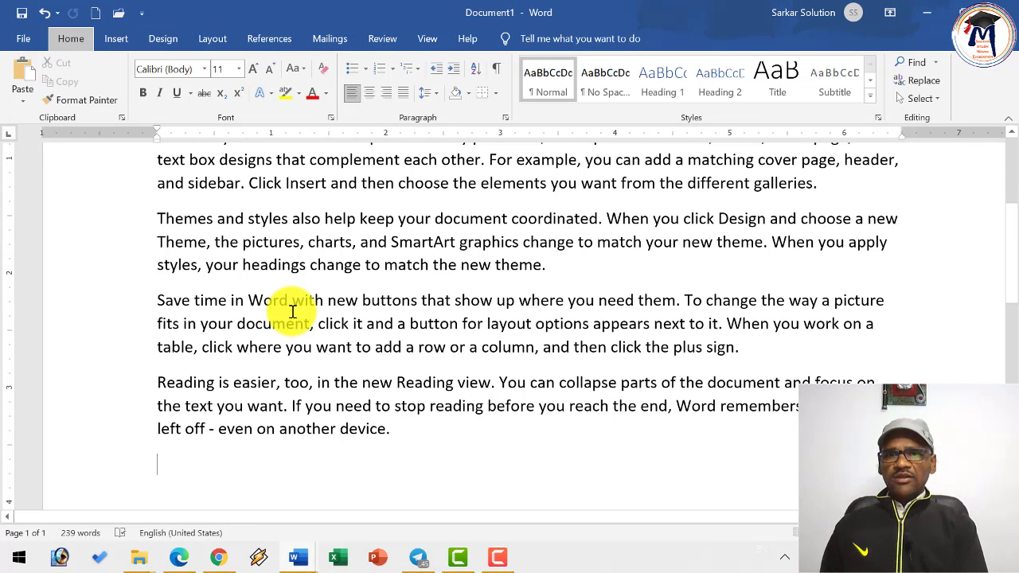
# - In Document1, collapse the ribbon, check its display options, and restore it with Show Tabs and Commands
pyautogui.hotkey('ctrl', 'F1')
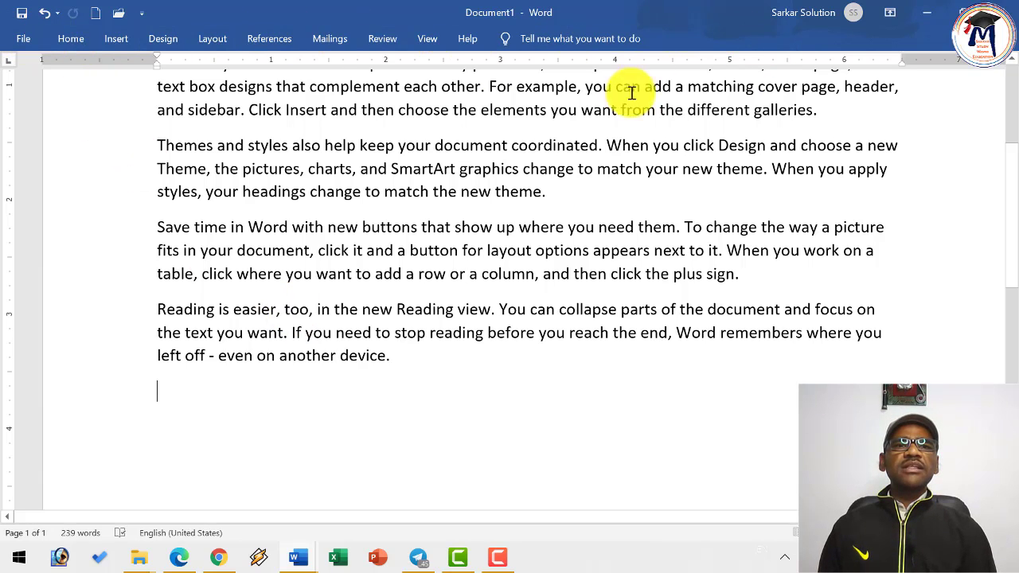
pyautogui.click(889, 14)
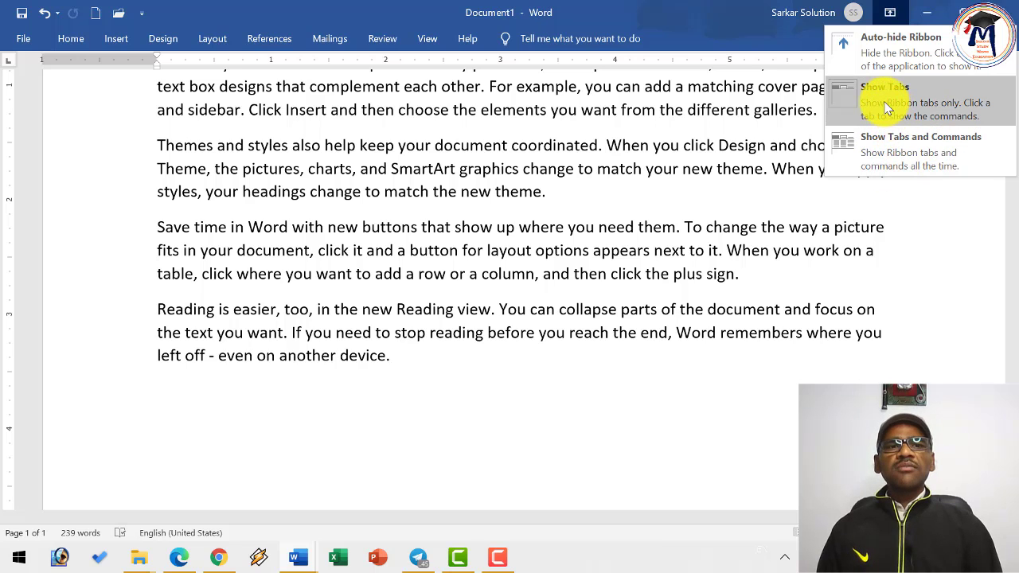
pyautogui.click(402, 141)
pyautogui.click(902, 15)
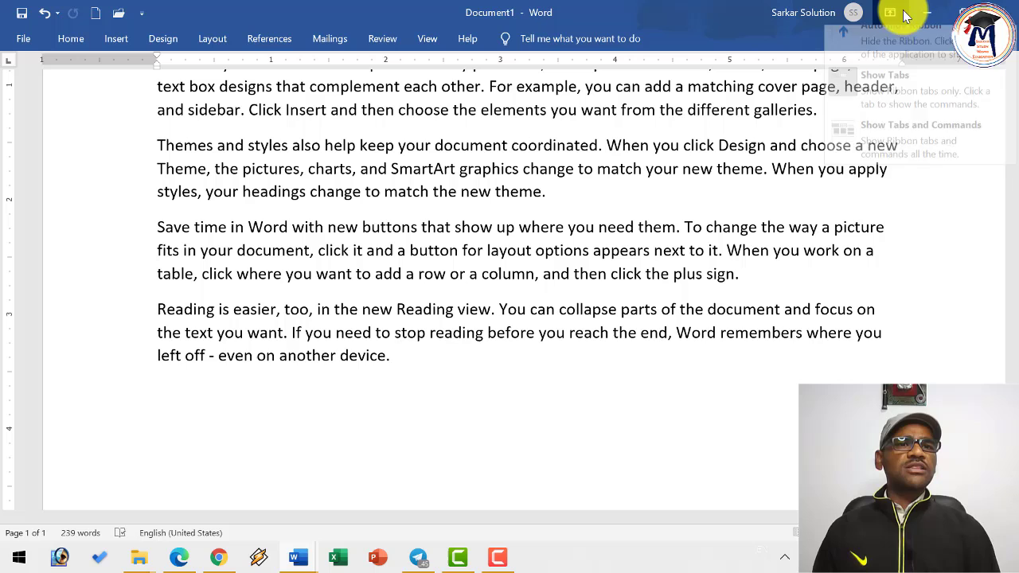
pyautogui.click(899, 160)
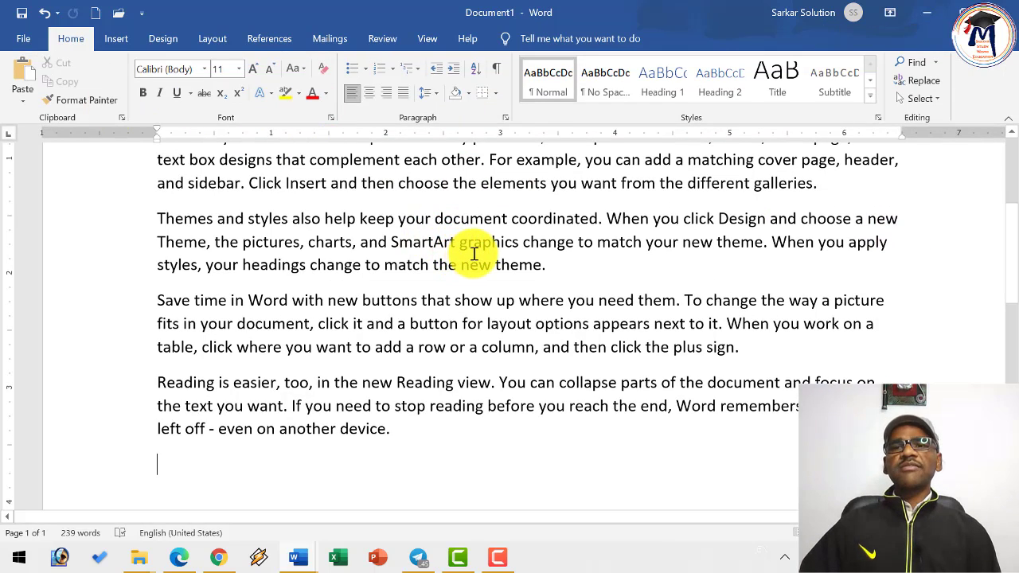
pyautogui.hotkey('ctrl', 'F1')
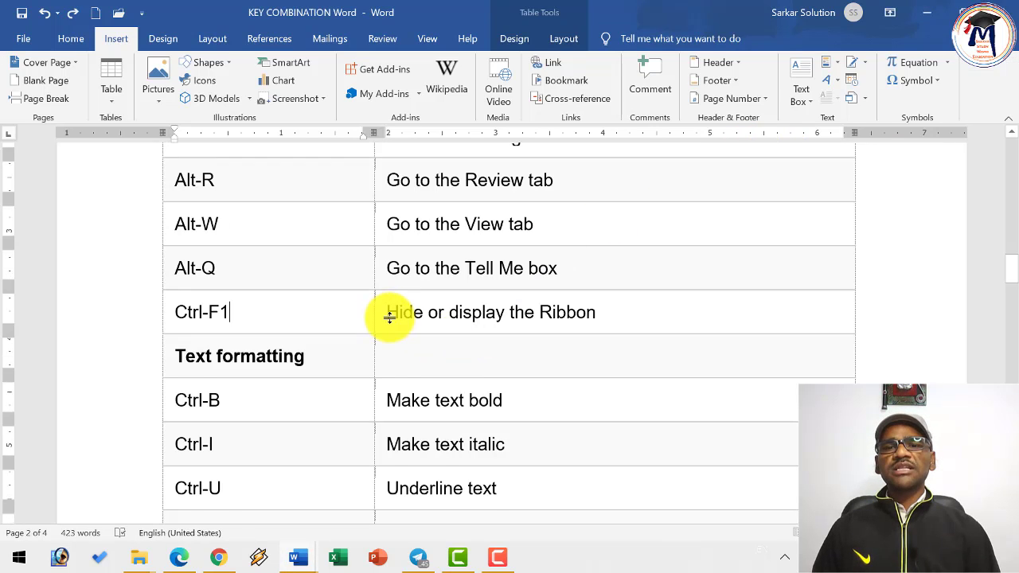
# - In the KEY COMBINATION document's Text formatting section, make the "Make text bold" description bold, italic and underlined
pyautogui.scroll(-2, 390, 316)
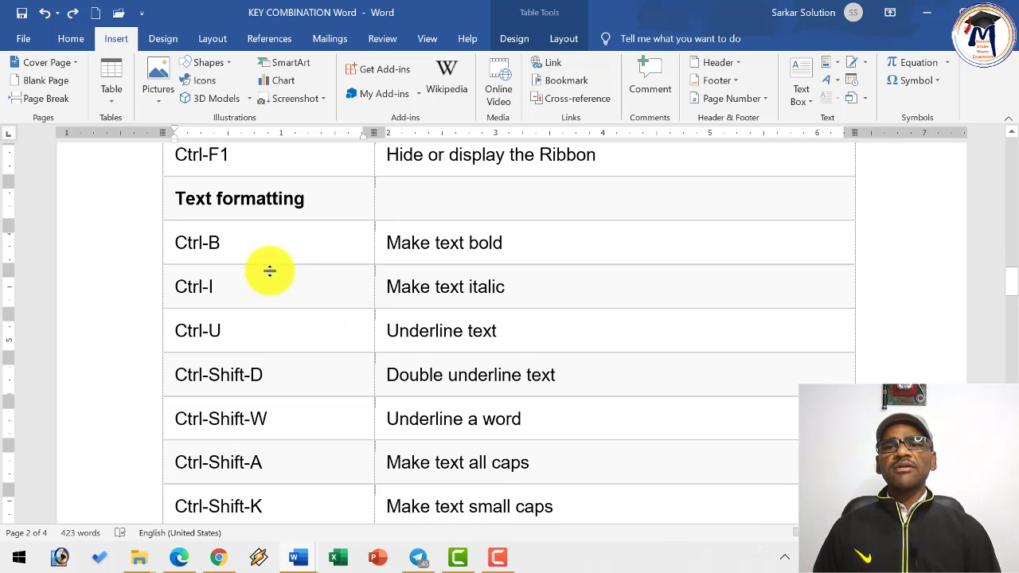
pyautogui.click(234, 241)
pyautogui.moveTo(189, 204); pyautogui.dragTo(371, 194)
pyautogui.click(243, 242)
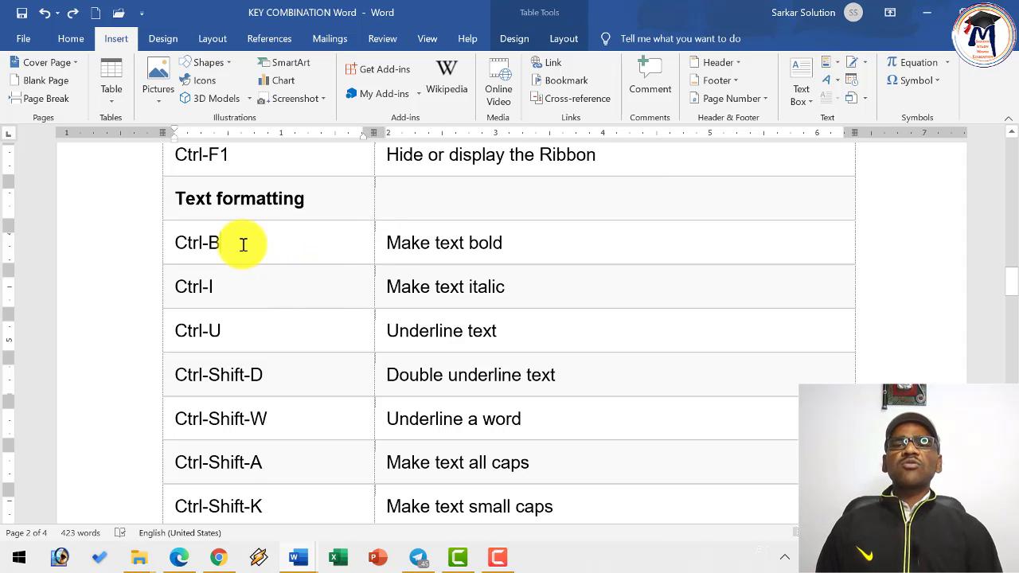
pyautogui.moveTo(389, 242); pyautogui.dragTo(520, 250)
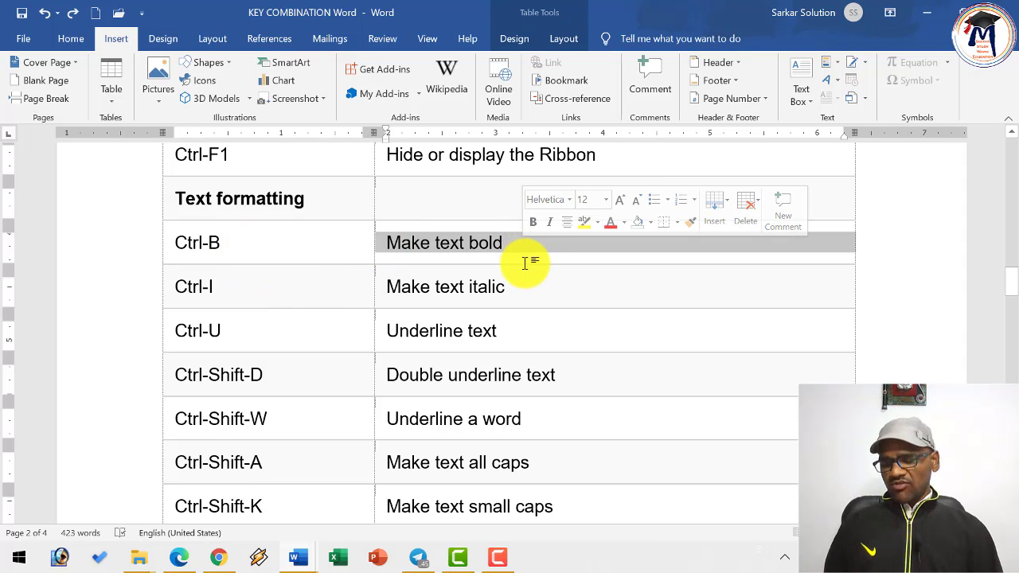
pyautogui.hotkey('ctrl', 'b')
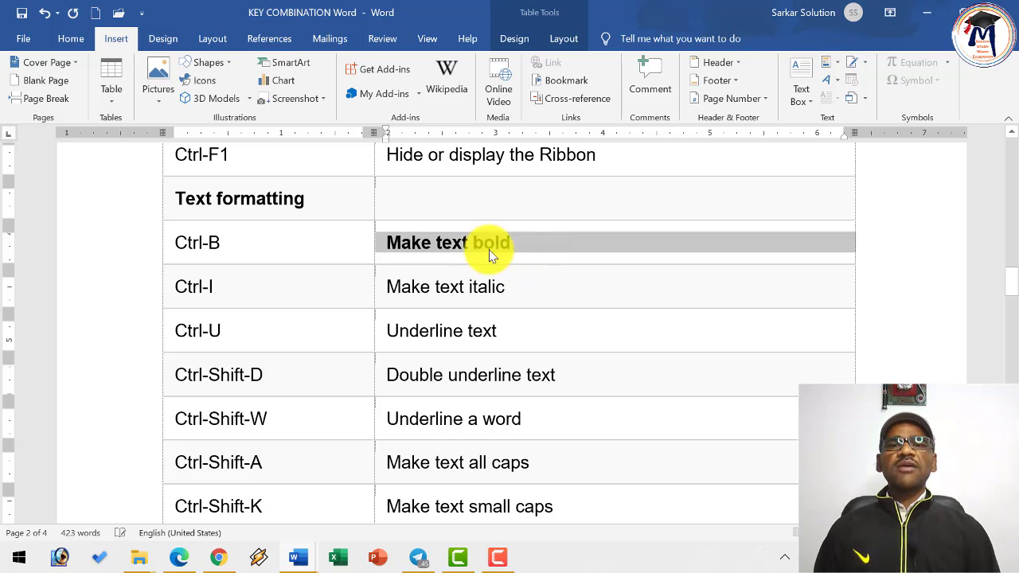
pyautogui.click(437, 243)
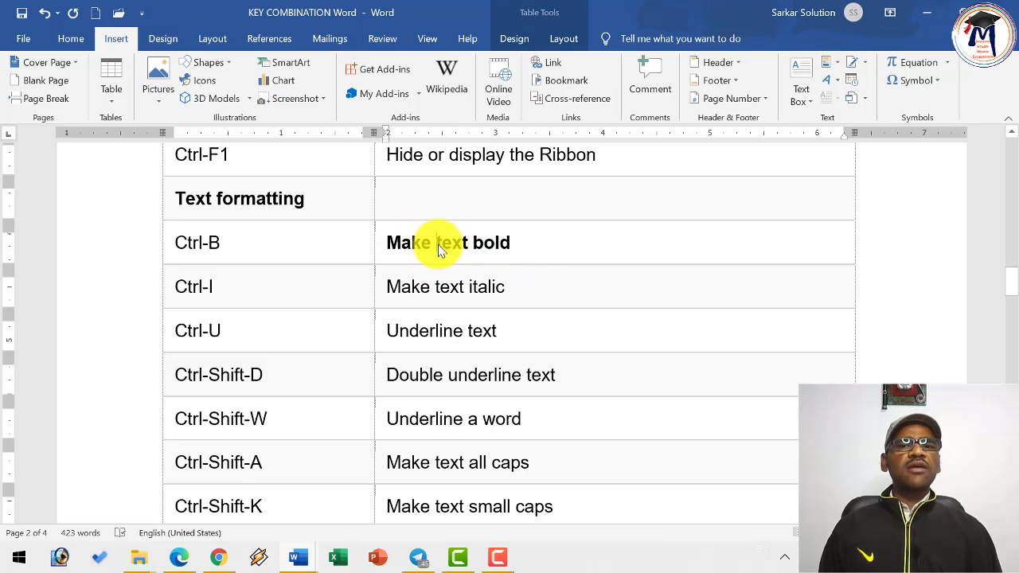
pyautogui.tripleClick(441, 249)
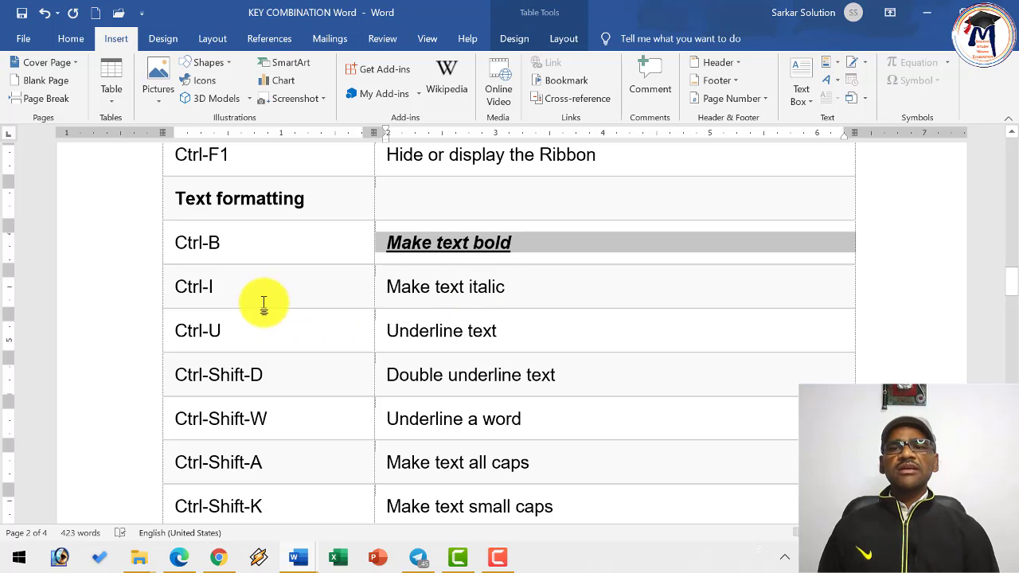
# - Review the Text formatting rows from Ctrl-B to Ctrl-Shift-D and select the Ctrl-Shift-D entry
pyautogui.click(233, 245)
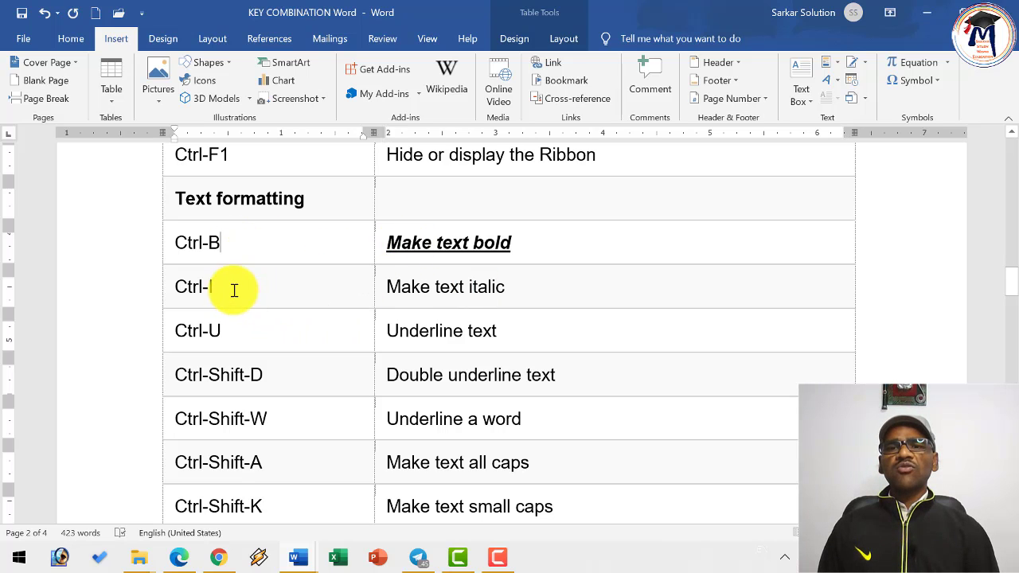
pyautogui.click(431, 288)
pyautogui.click(228, 337)
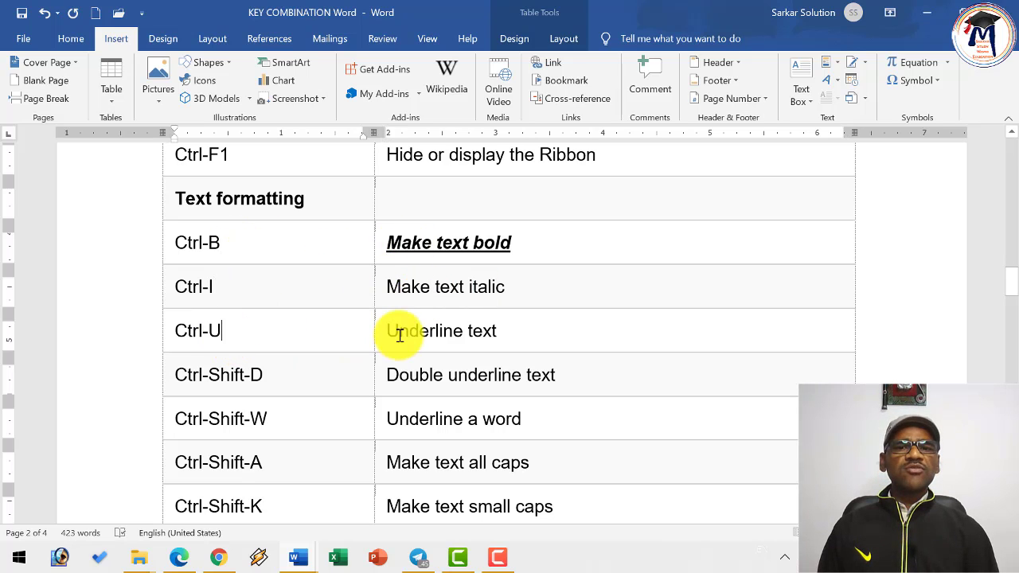
pyautogui.scroll(-3, 299, 328)
pyautogui.click(262, 269)
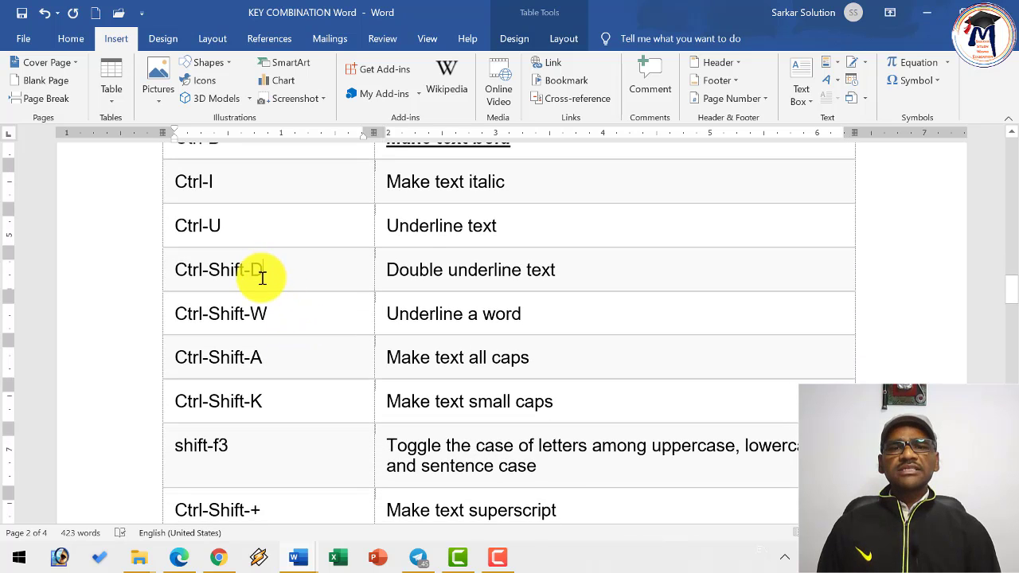
pyautogui.moveTo(174, 269); pyautogui.dragTo(282, 268)
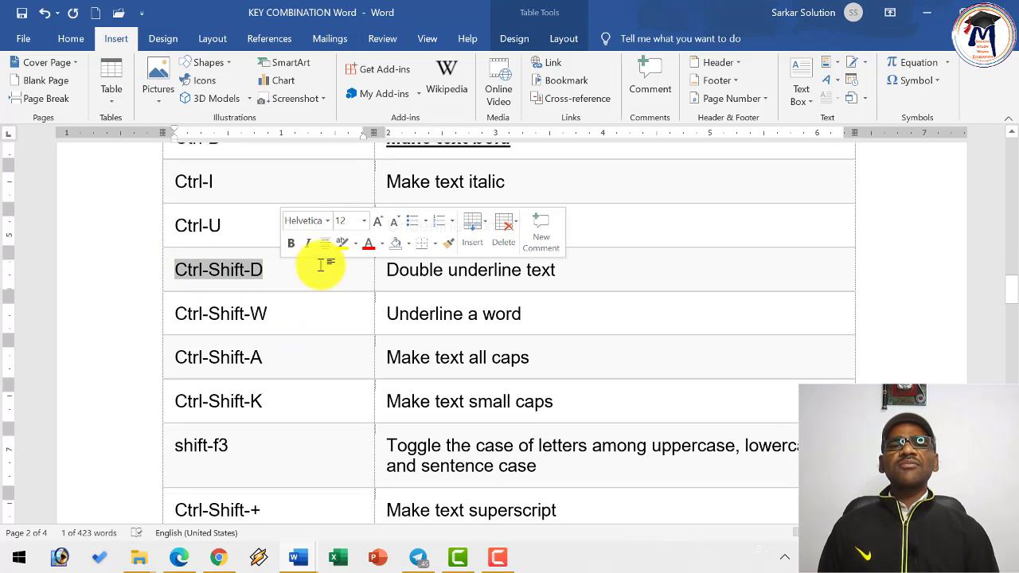
pyautogui.click(319, 199)
pyautogui.moveTo(227, 238); pyautogui.dragTo(171, 225)
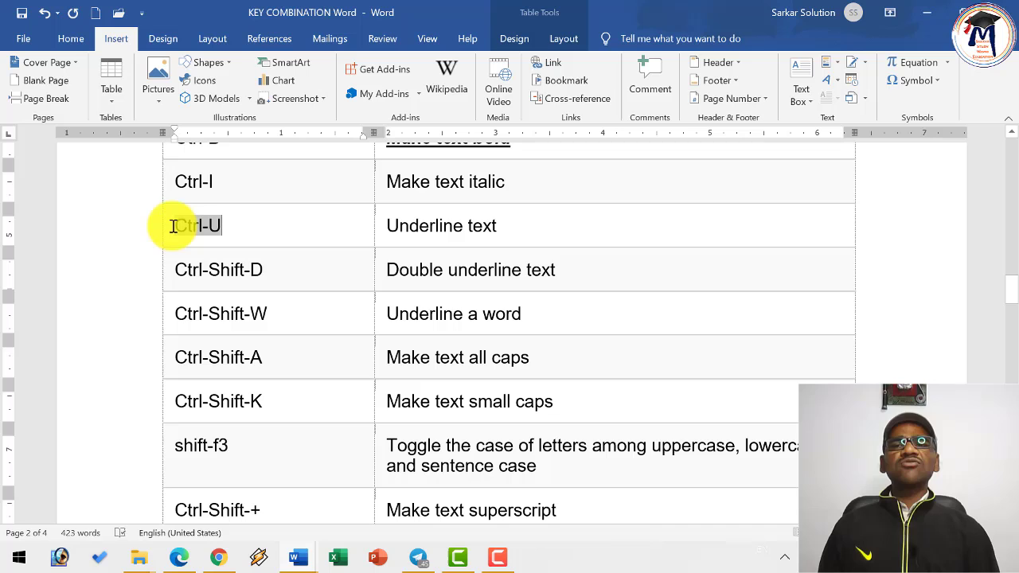
pyautogui.click(291, 243)
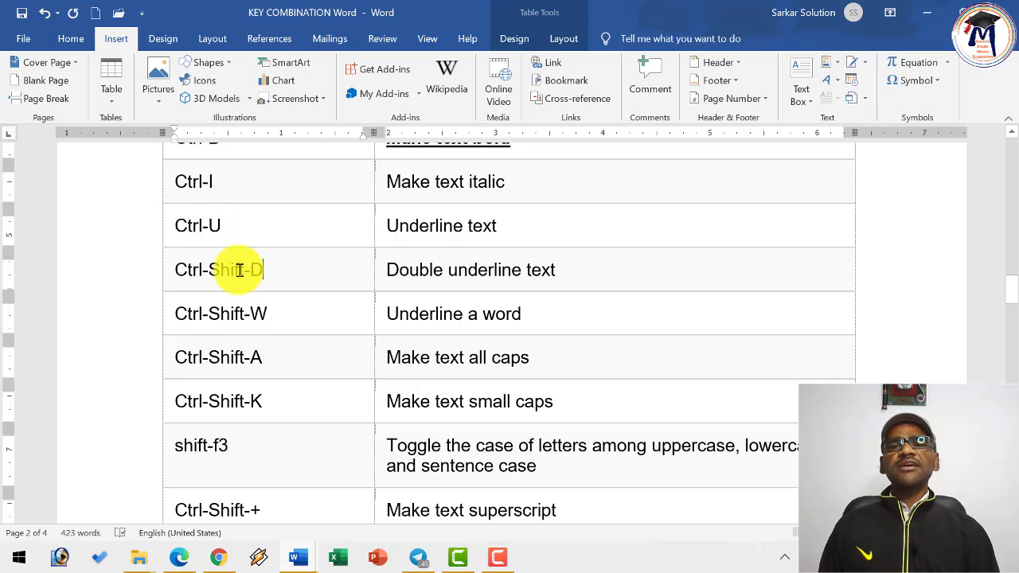
pyautogui.moveTo(237, 272); pyautogui.dragTo(172, 270)
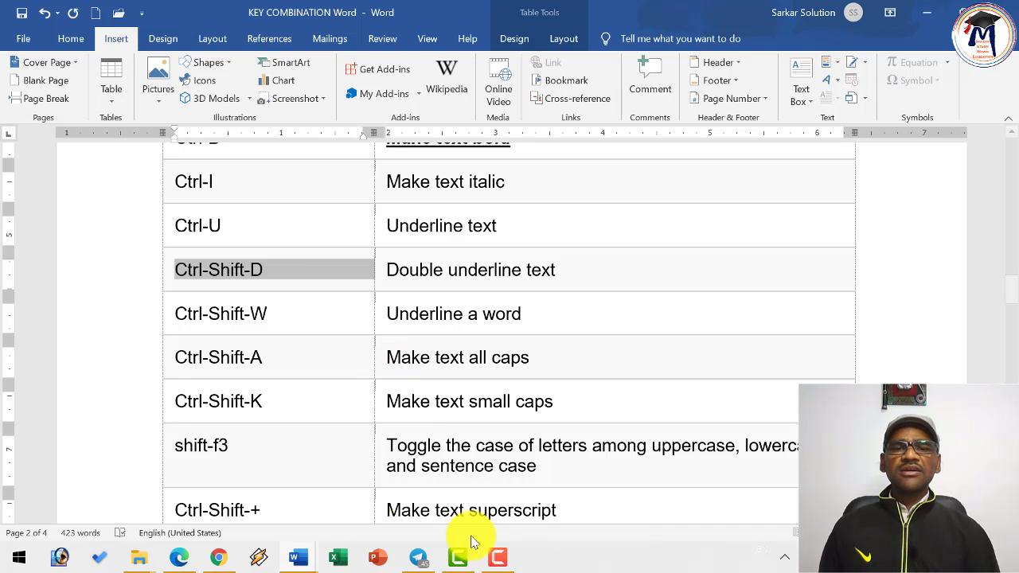
# - Review the Ctrl-Shift-W and Ctrl-Shift-A rows of the Text formatting section, selecting the Ctrl-Shift-W entry
pyautogui.click(269, 314)
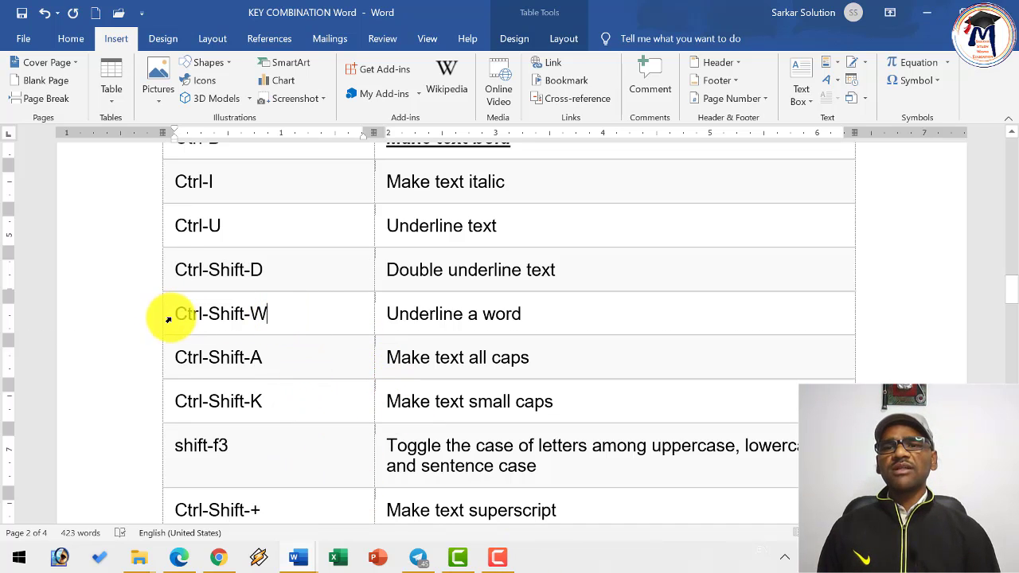
pyautogui.moveTo(182, 314); pyautogui.dragTo(278, 314)
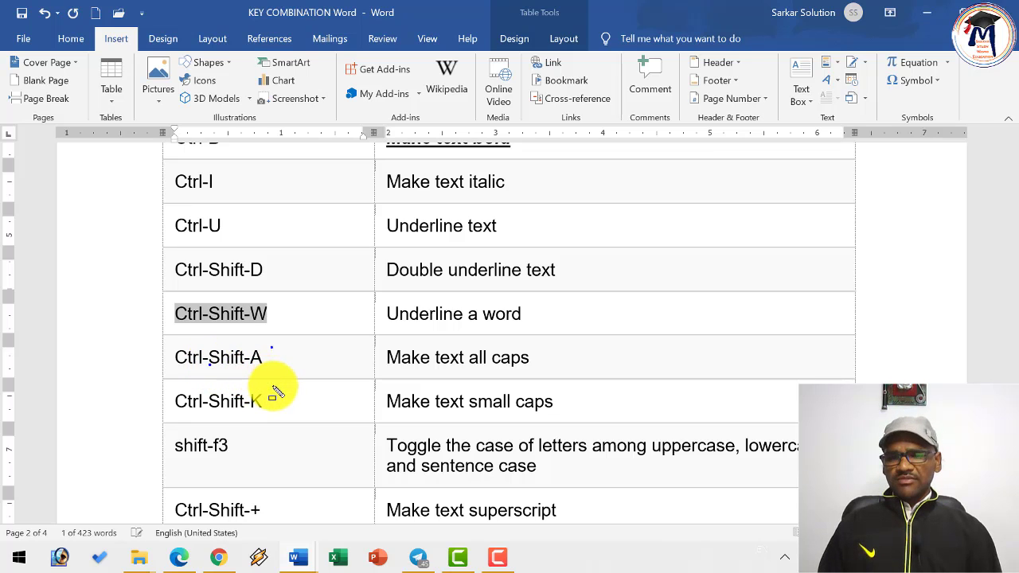
pyautogui.click(271, 362)
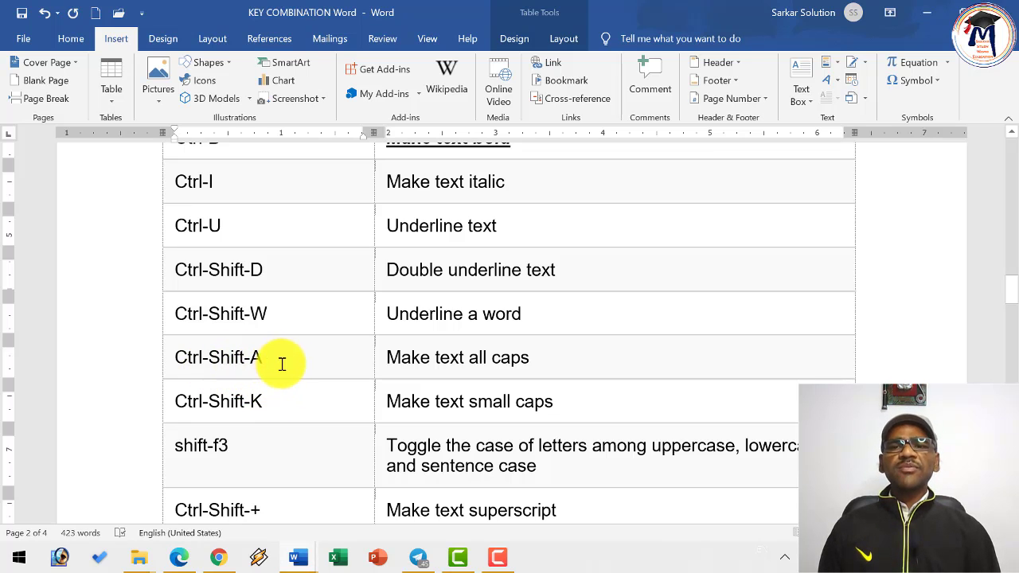
# - Try all caps on the "Make text all caps" description and switch it off again
pyautogui.tripleClick(463, 363)
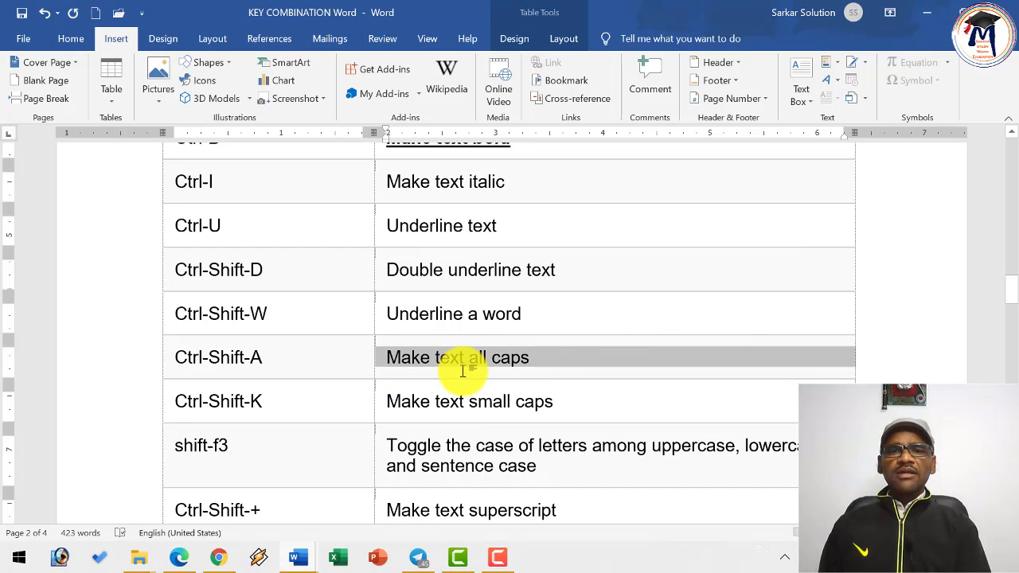
pyautogui.hotkey('ctrl', 'shift', 'a')
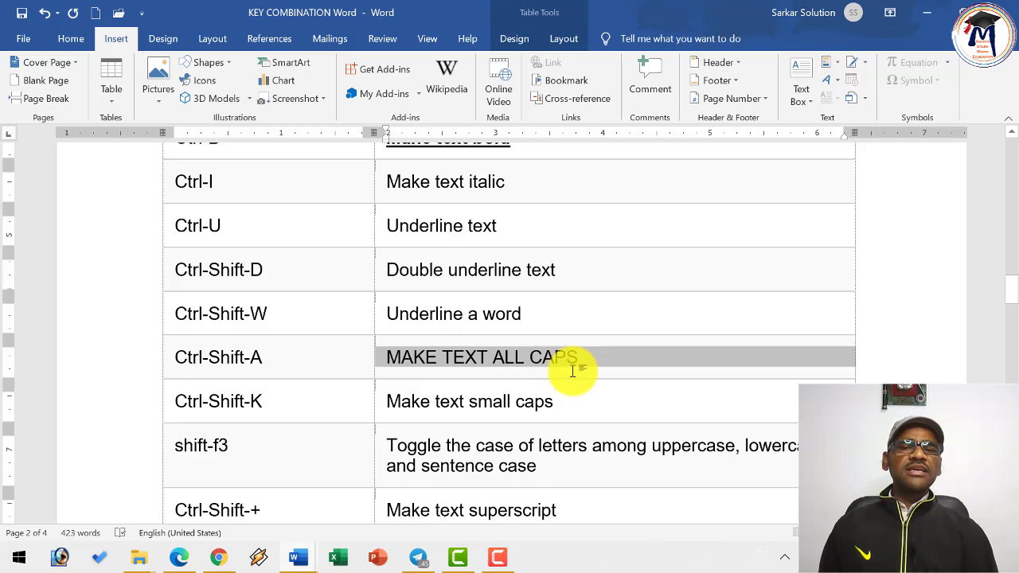
pyautogui.scroll(2, 571, 371)
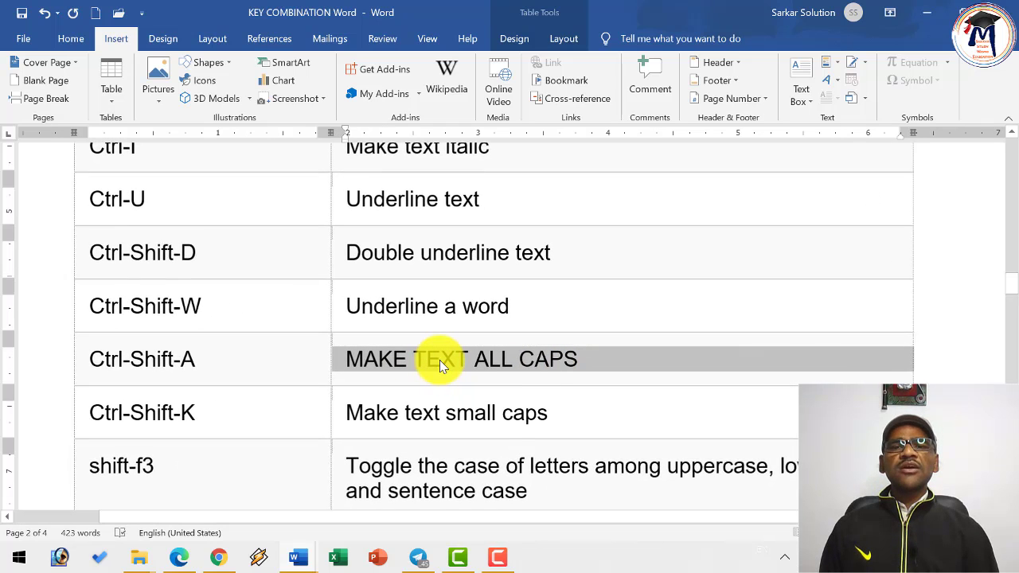
pyautogui.scroll(-1, 440, 359)
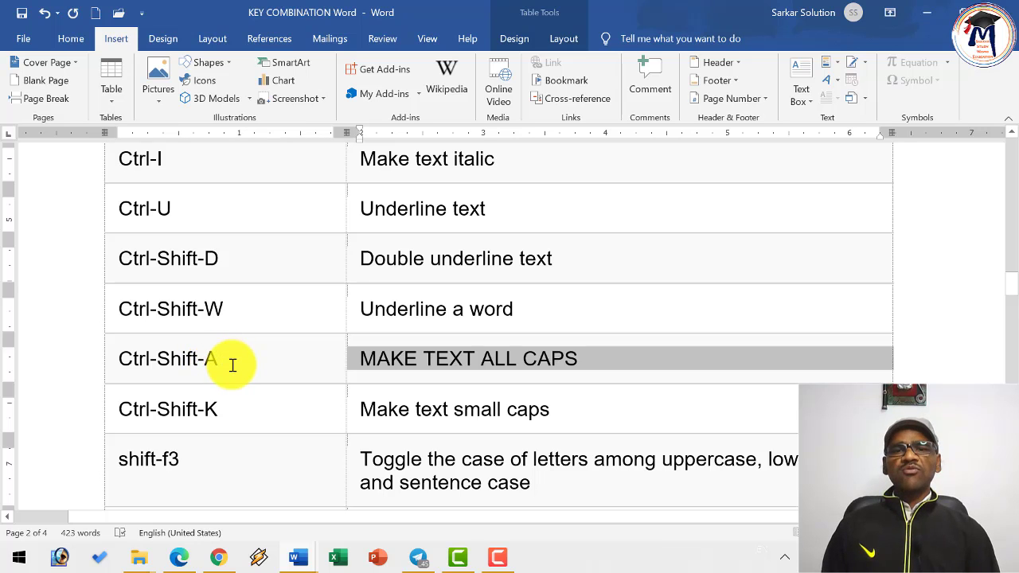
pyautogui.hotkey('ctrl', 'shift', 'a')
# - Format the "Make text small caps" description in the Ctrl-Shift-K row as small caps
pyautogui.scroll(-3, 383, 383)
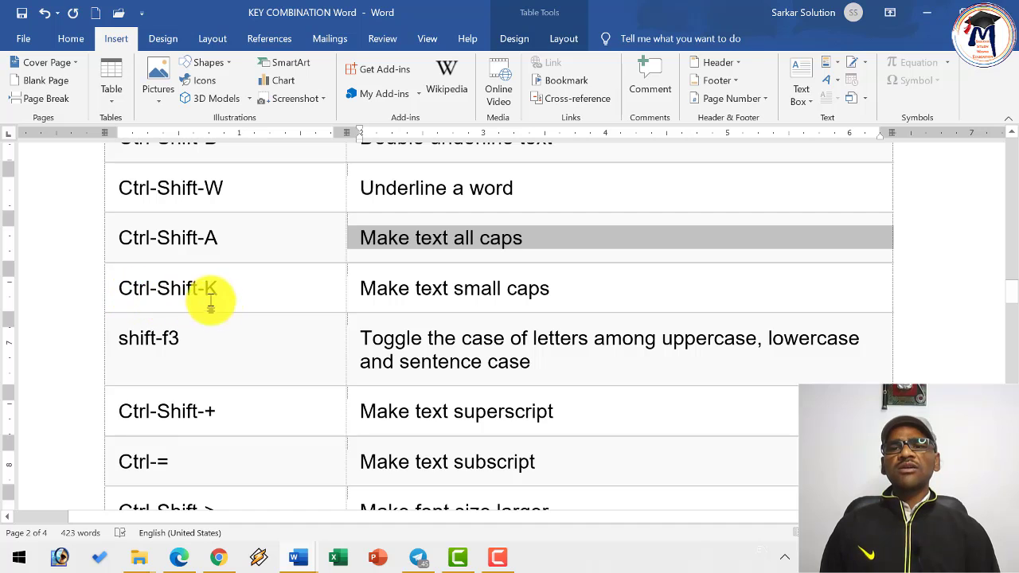
pyautogui.doubleClick(432, 296)
pyautogui.tripleClick(434, 298)
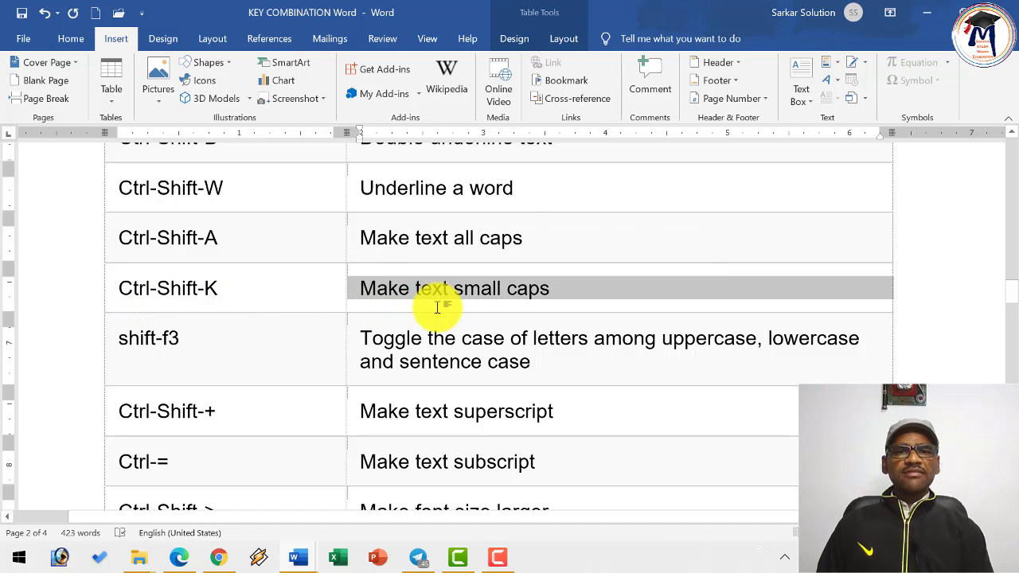
pyautogui.hotkey('ctrl', 'shift', 'k')
pyautogui.click(401, 296)
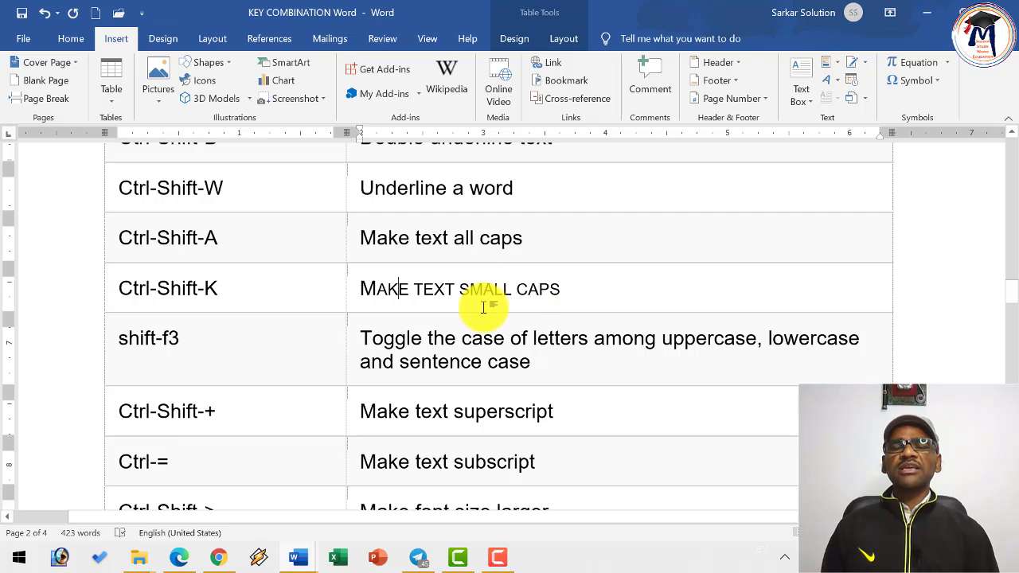
# - Cycle the whole shift-f3 description through the letter cases and leave it entirely in lowercase
pyautogui.scroll(-3, 452, 292)
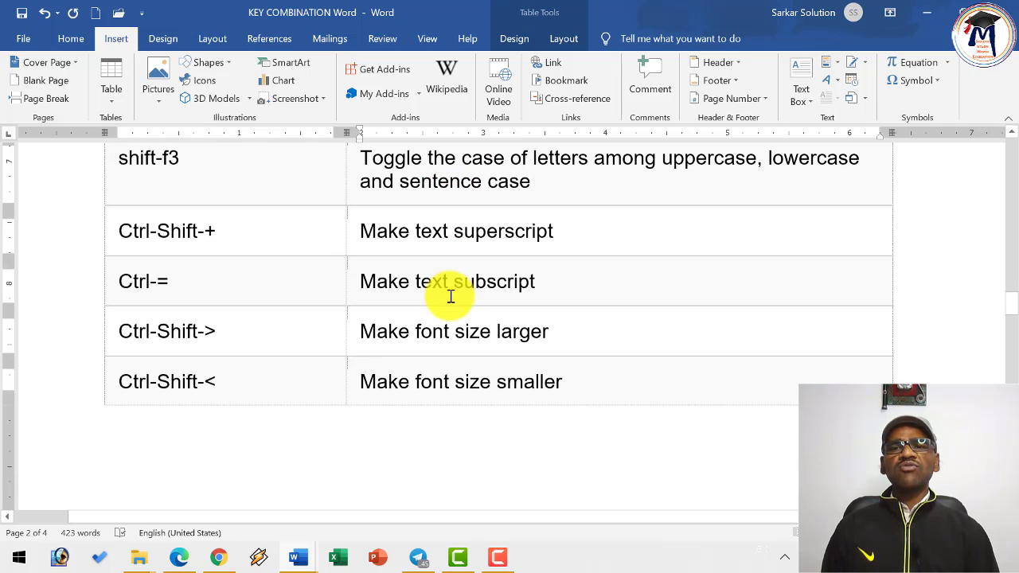
pyautogui.scroll(1, 250, 262)
pyautogui.click(176, 222)
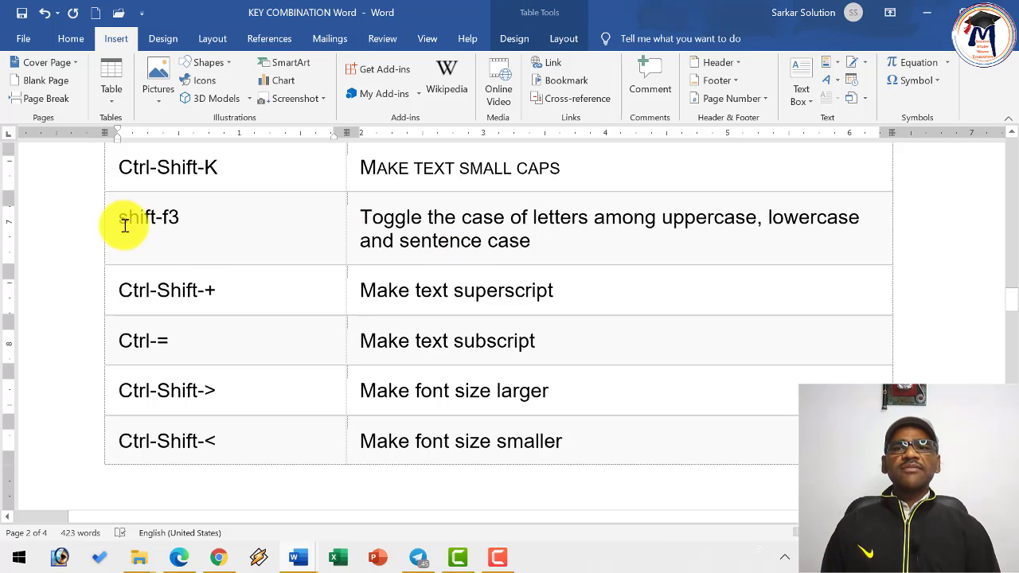
pyautogui.moveTo(371, 221); pyautogui.dragTo(564, 266)
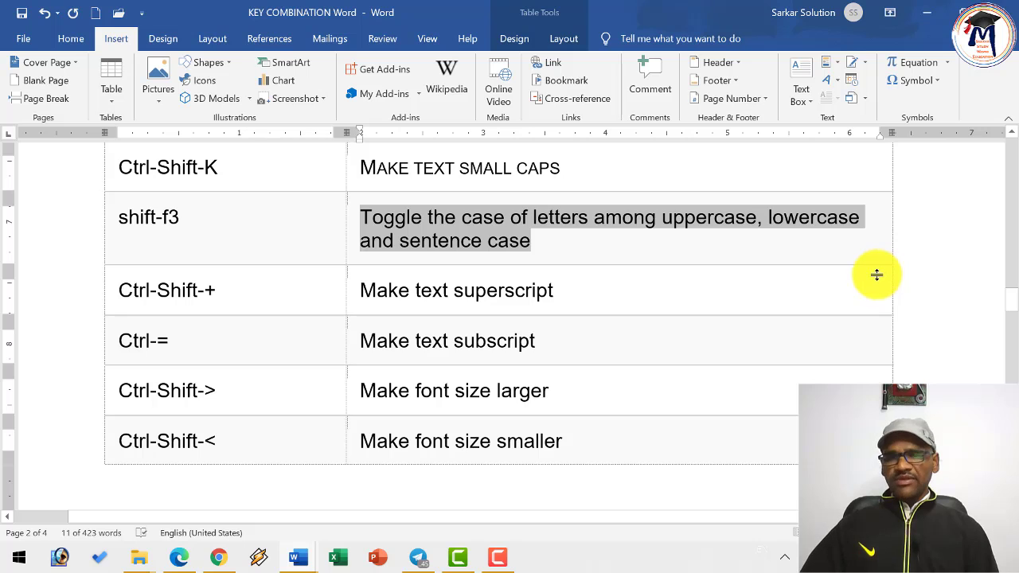
pyautogui.hotkey('shift', 'F3')
pyautogui.hotkey('shift', 'F3')
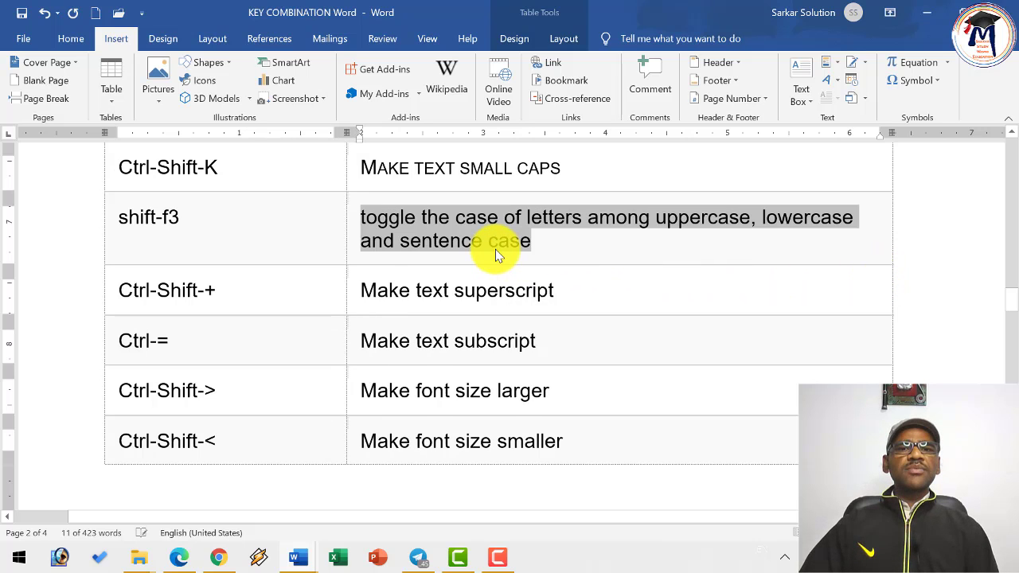
pyautogui.hotkey('shift', 'F3')
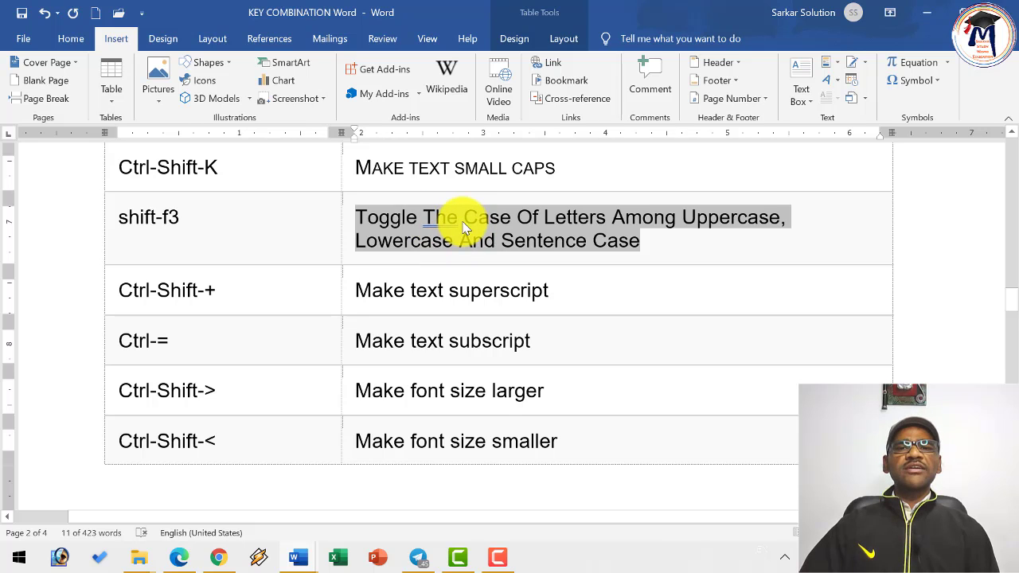
pyautogui.hotkey('shift', 'F3')
pyautogui.hotkey('shift', 'F3')
pyautogui.click(477, 243)
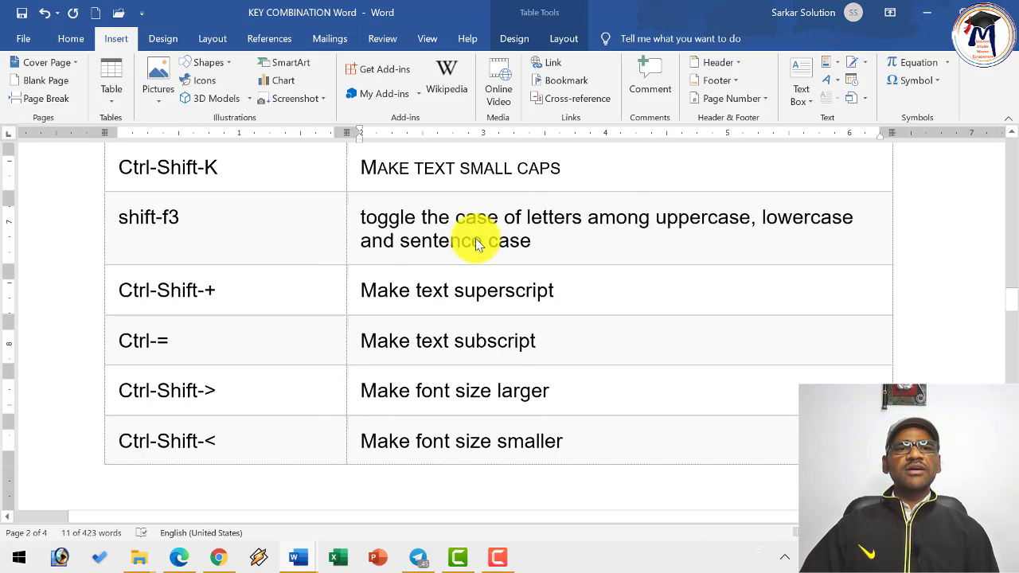
pyautogui.hotkey('shift', 'F3')
pyautogui.hotkey('ctrl', 'z')
pyautogui.click(576, 242)
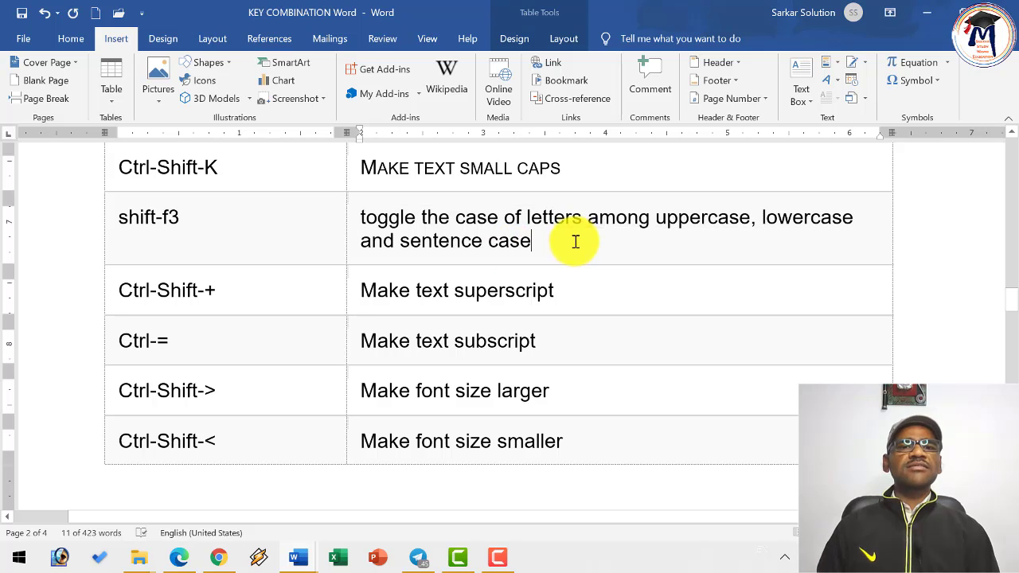
pyautogui.click(675, 218)
pyautogui.click(777, 218)
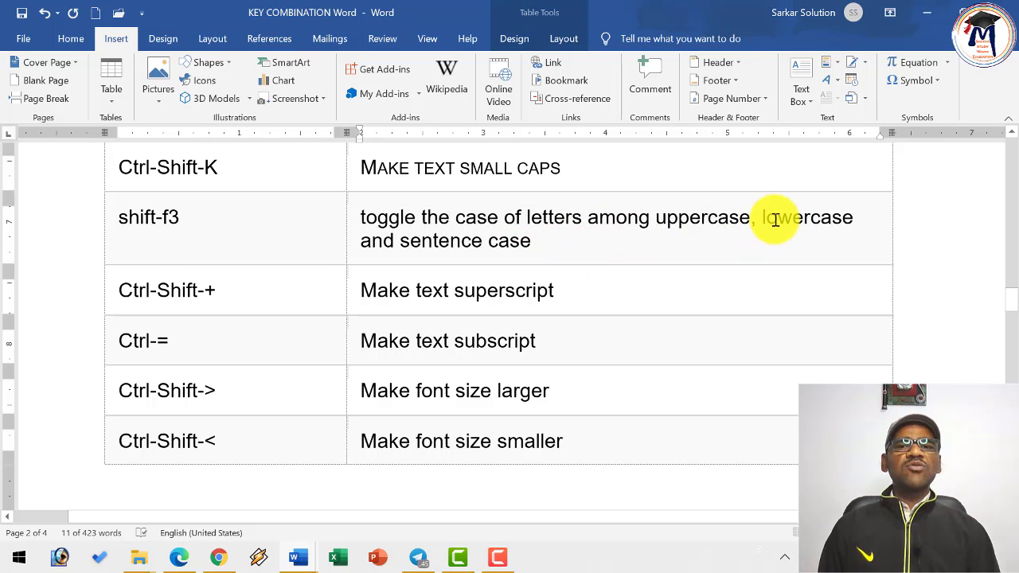
pyautogui.click(436, 255)
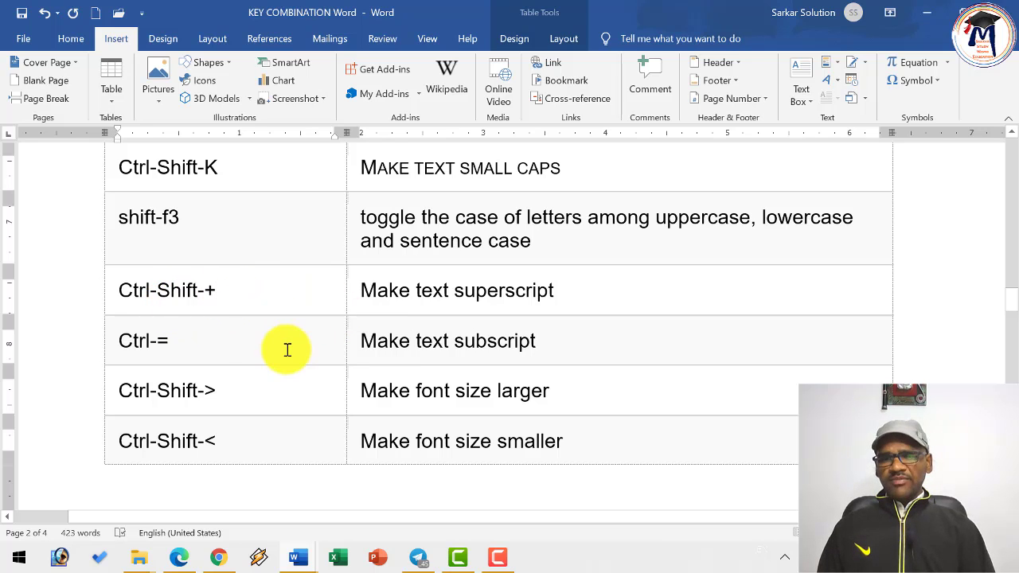
# - Append a 2 to "Make text superscript" and try superscript formatting on it, leaving the 2 as normal text
pyautogui.click(579, 289)
pyautogui.hotkey('ctrl', 'shift', '+')
pyautogui.write('2')
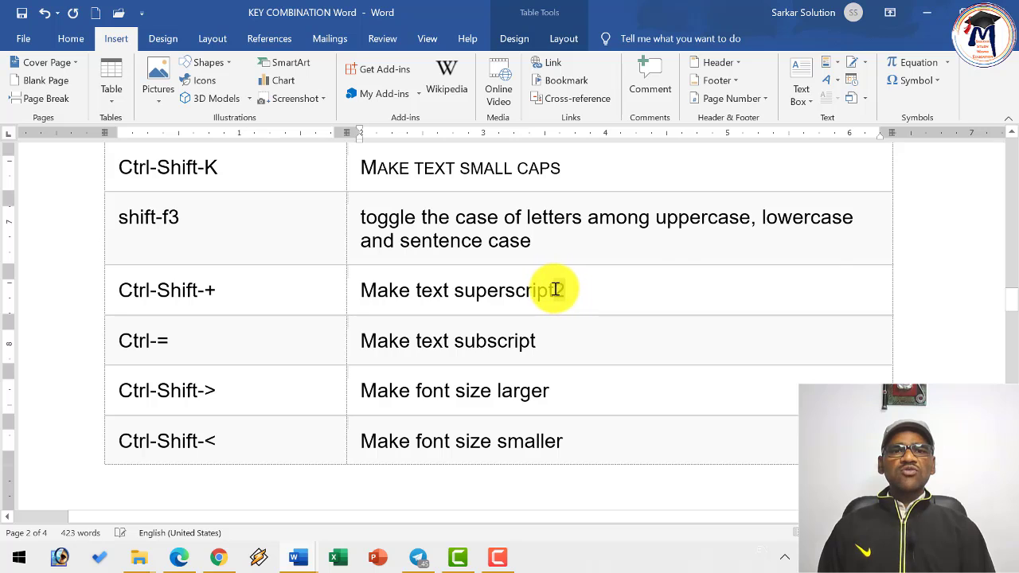
pyautogui.hotkey('shift', 'Left')
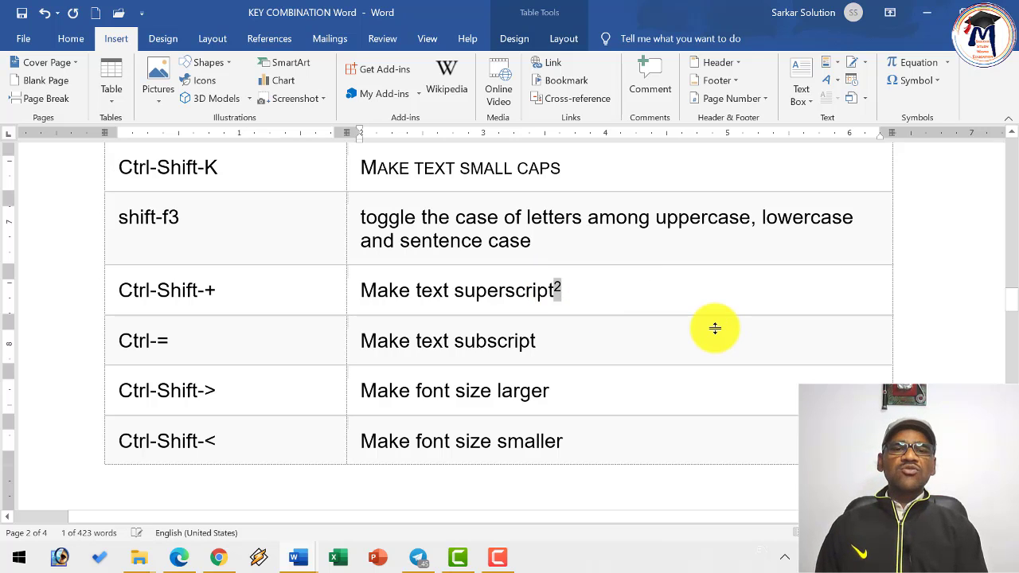
pyautogui.hotkey('ctrl', 'shift', '+')
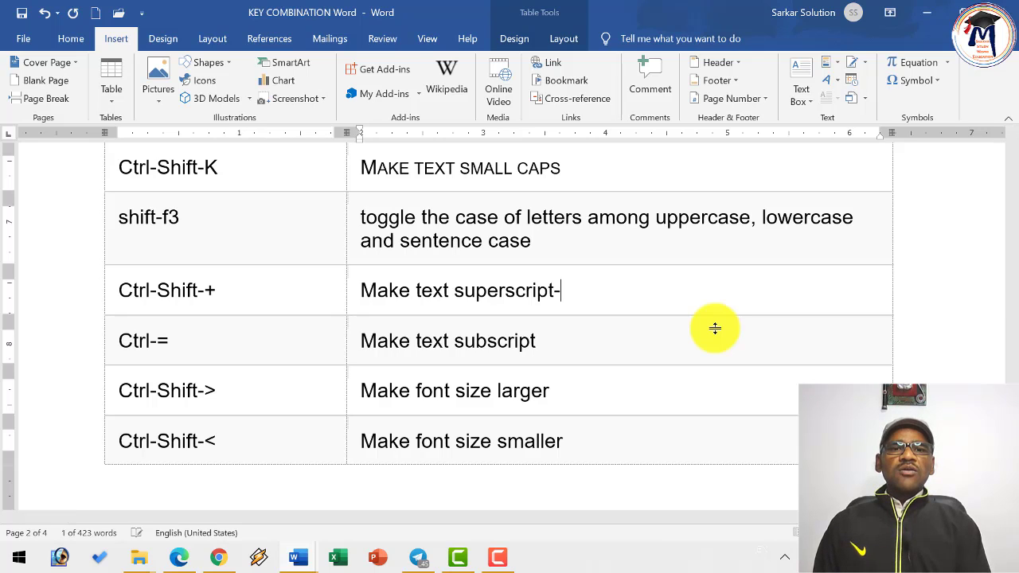
pyautogui.hotkey('shift', 'Left')
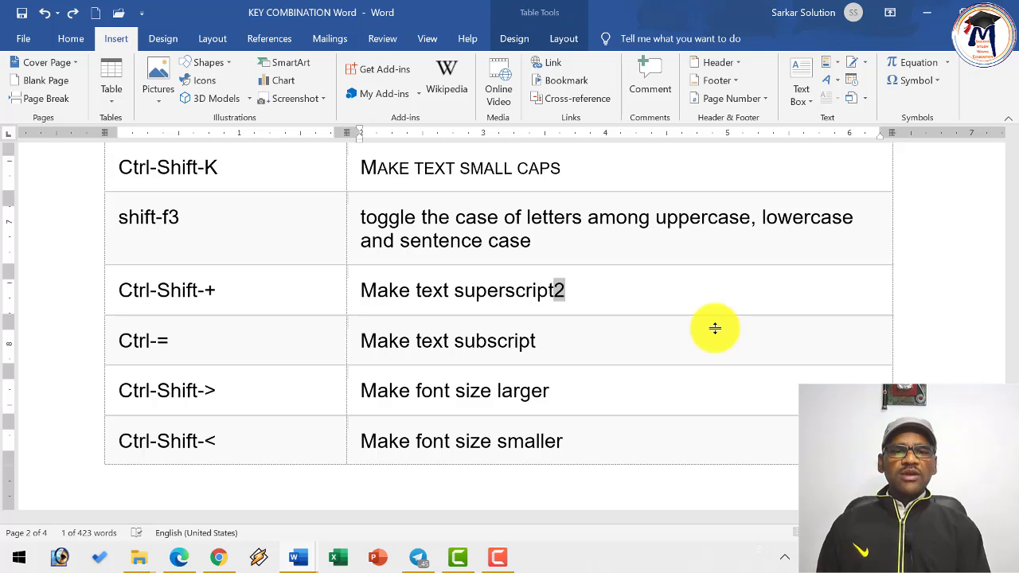
# - Format the 2 after "Make text superscript" as subscript, using the shortcut from the Ctrl-= row
pyautogui.click(201, 340)
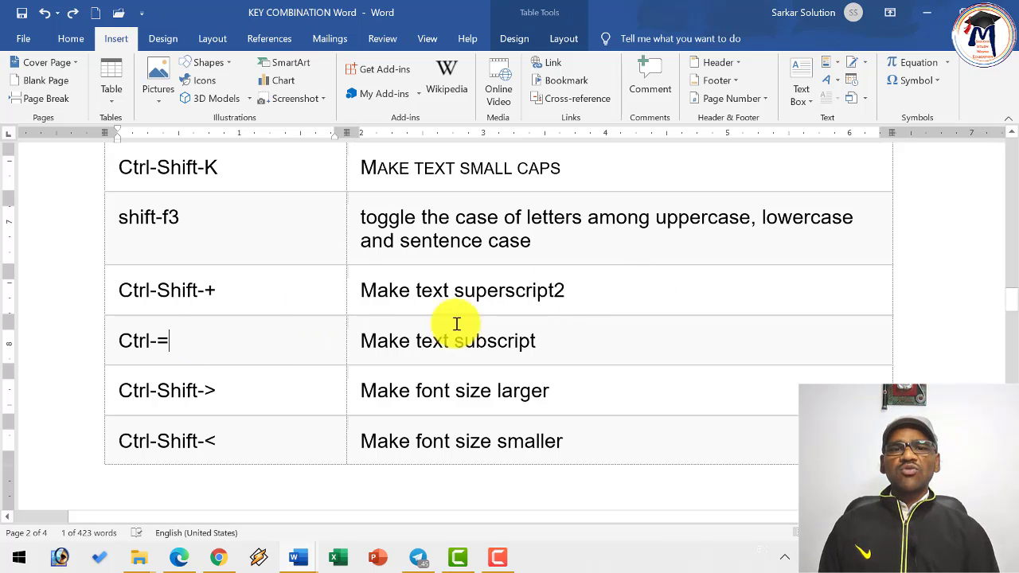
pyautogui.click(569, 291)
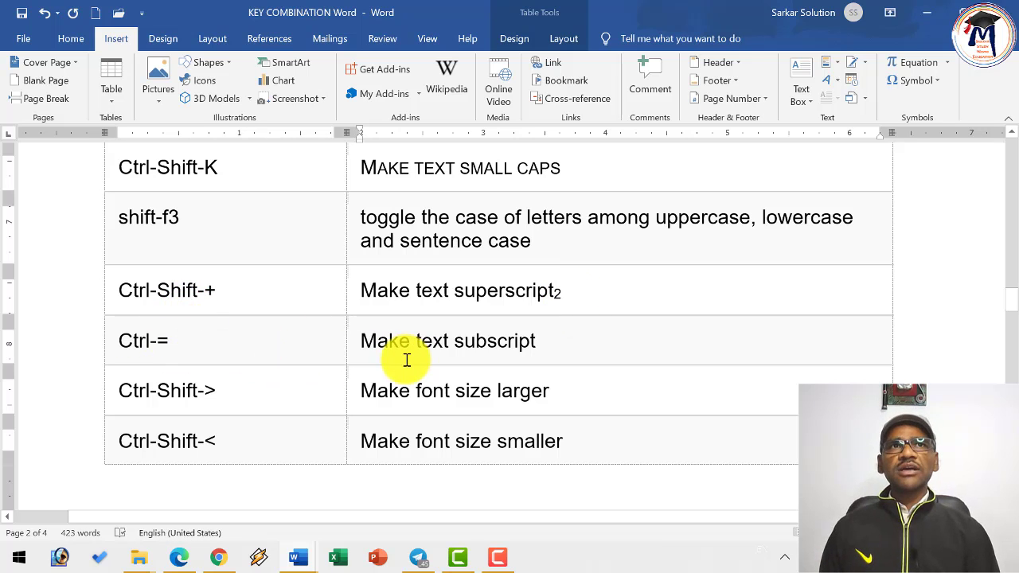
# - Try repeatedly enlarging and shrinking the font of the "Make font size larger" description, returning it to its original size
pyautogui.click(230, 392)
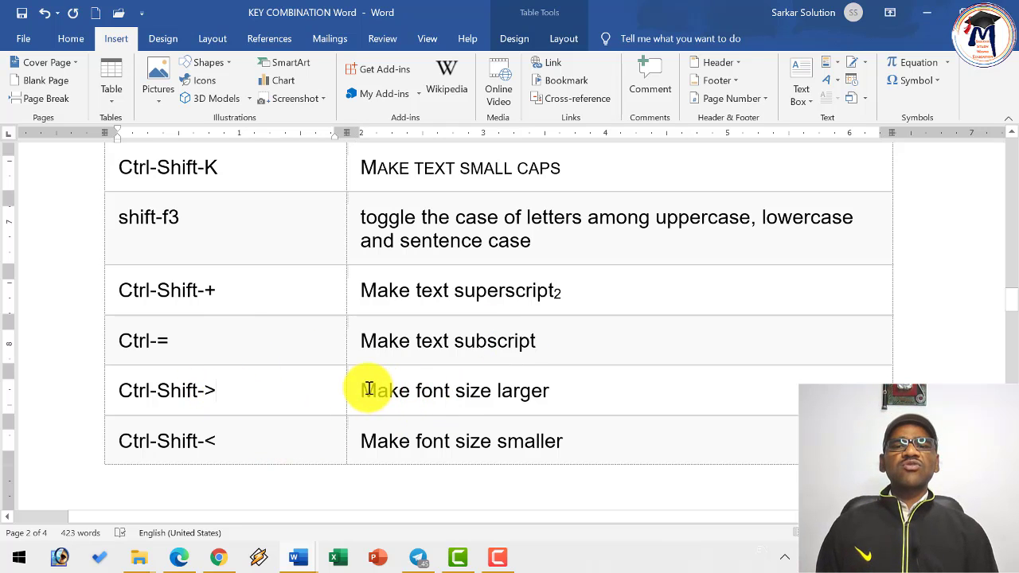
pyautogui.moveTo(368, 388); pyautogui.dragTo(550, 389)
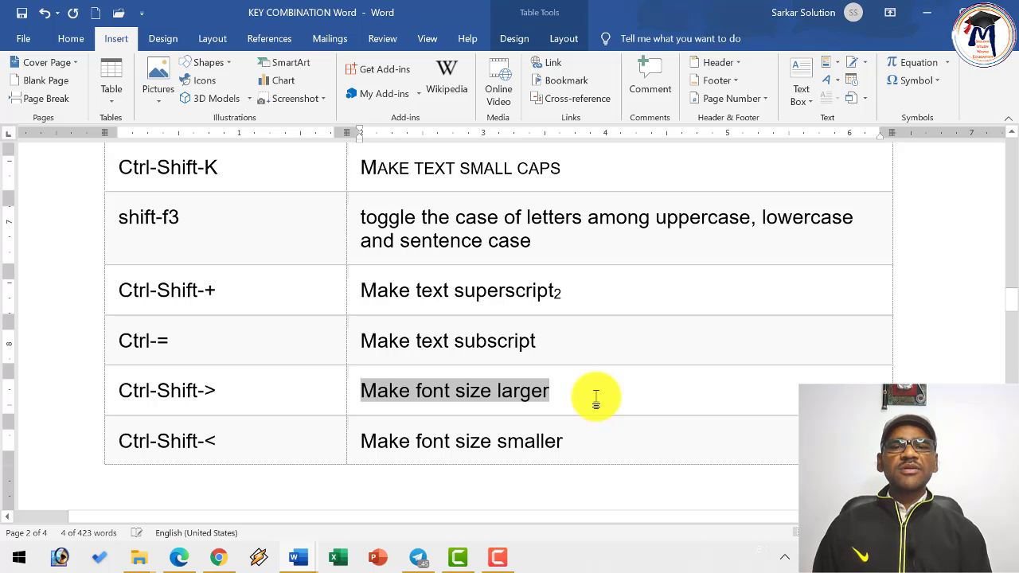
pyautogui.hotkey('ctrl', 'shift', '.')
pyautogui.hotkey('ctrl', 'shift', '.')
pyautogui.hotkey('ctrl', 'shift', '.')
pyautogui.hotkey('ctrl', 'shift', ',')
pyautogui.hotkey('ctrl', 'shift', ',')
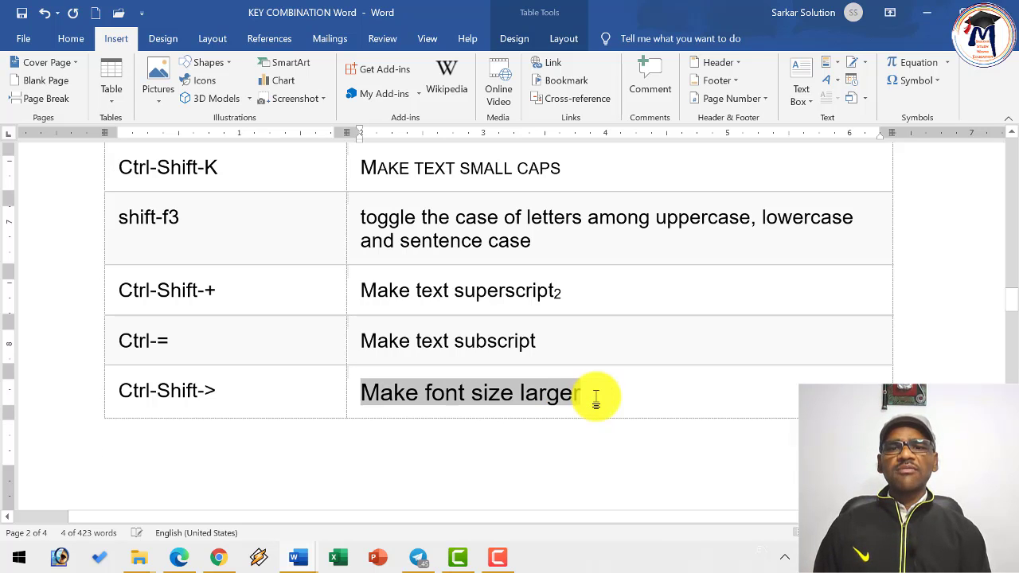
pyautogui.hotkey('ctrl', 'shift', ',')
pyautogui.hotkey('ctrl', 'shift', ',')
pyautogui.hotkey('ctrl', 'shift', '.')
pyautogui.hotkey('ctrl', 'shift', '.')
pyautogui.hotkey('ctrl', 'shift', '.')
pyautogui.hotkey('ctrl', 'shift', '.')
pyautogui.hotkey('ctrl', 'shift', ',')
pyautogui.hotkey('ctrl', 'shift', ',')
pyautogui.hotkey('ctrl', 'shift', ',')
pyautogui.hotkey('ctrl', 'shift', ',')
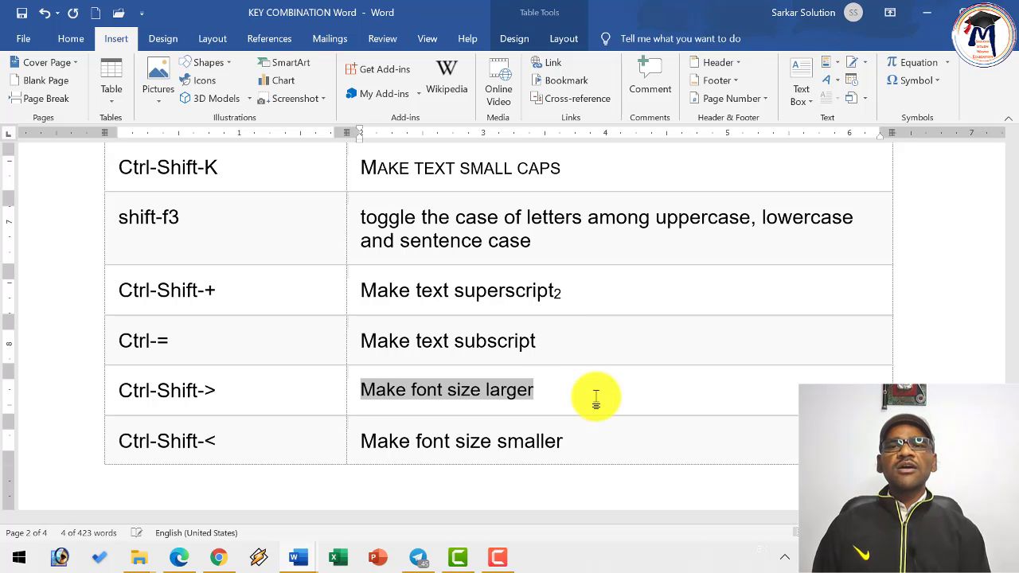
pyautogui.hotkey('ctrl', 'shift', '.')
pyautogui.hotkey('ctrl', 'shift', '.')
pyautogui.hotkey('ctrl', 'shift', ',')
pyautogui.hotkey('ctrl', 'shift', ',')
pyautogui.hotkey('ctrl', 'shift', '.')
pyautogui.hotkey('ctrl', 'shift', '.')
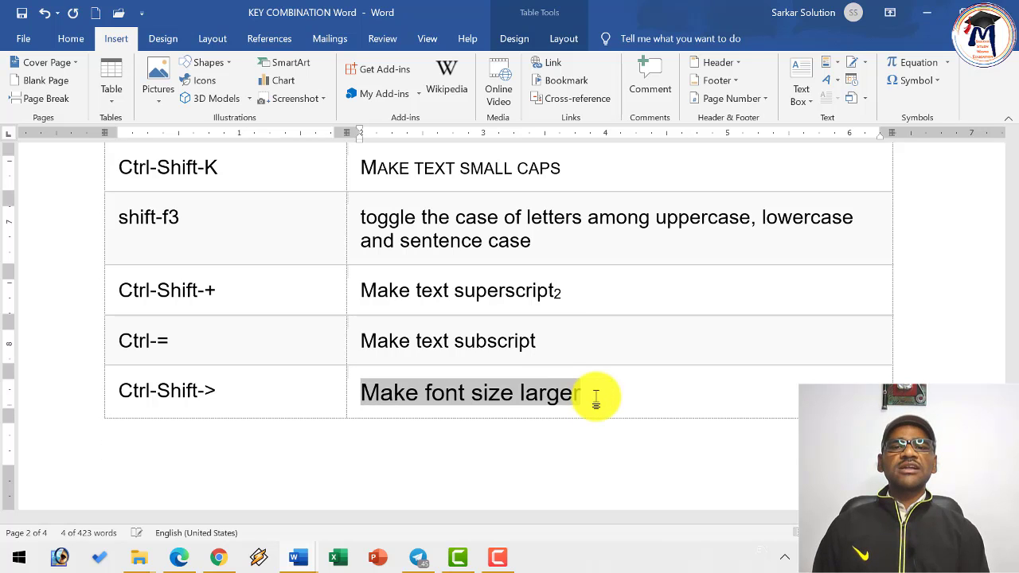
pyautogui.hotkey('ctrl', 'shift', '.')
pyautogui.hotkey('ctrl', 'shift', ',')
pyautogui.hotkey('ctrl', 'shift', ',')
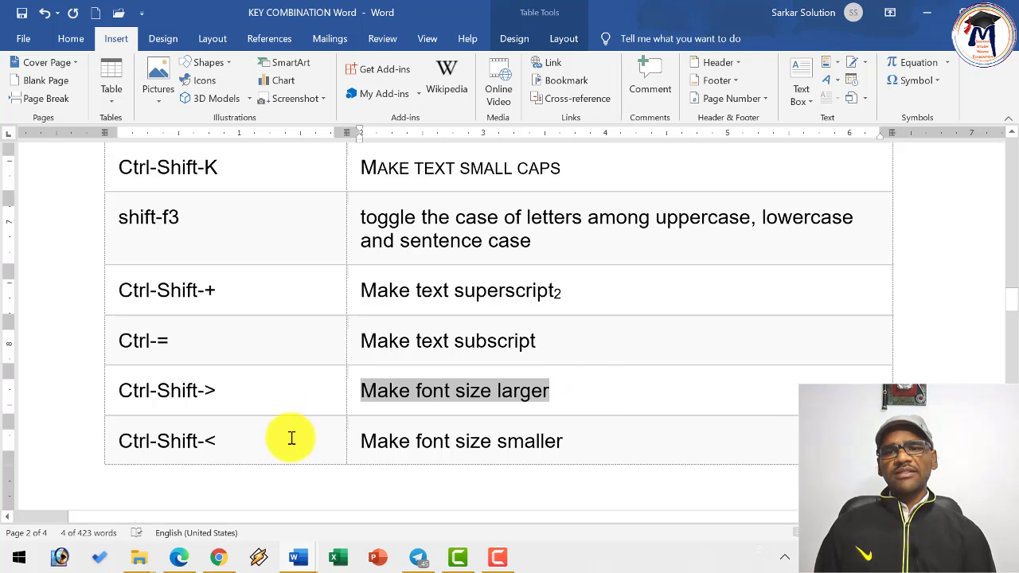
# - Try the Ctrl-Shift-< shortcut by shrinking the "Make font size larger" description and enlarging it back
pyautogui.click(221, 443)
pyautogui.scroll(-2, 364, 319)
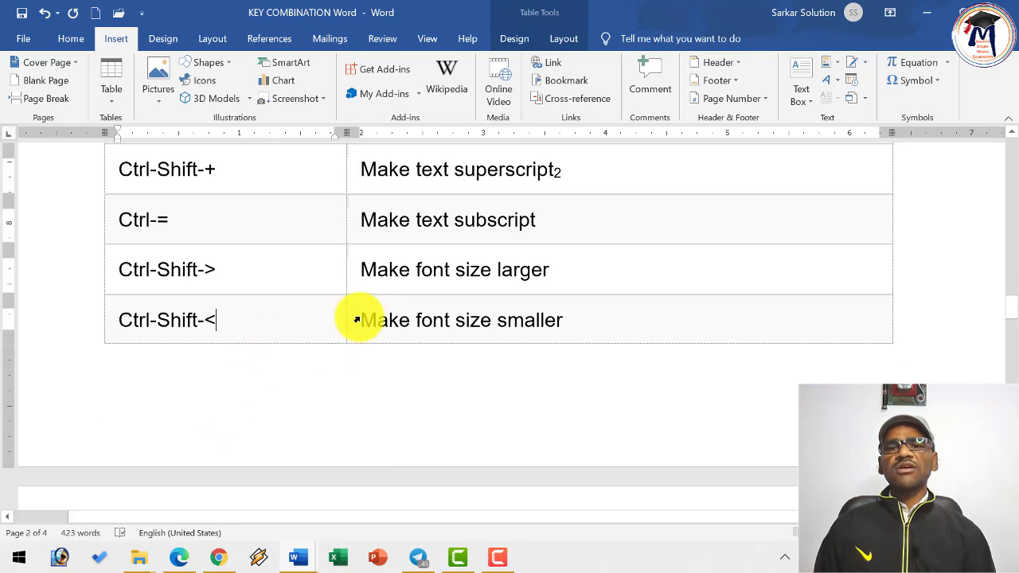
pyautogui.tripleClick(438, 285)
pyautogui.hotkey('ctrl', 'shift', ',')
pyautogui.hotkey('ctrl', 'shift', ',')
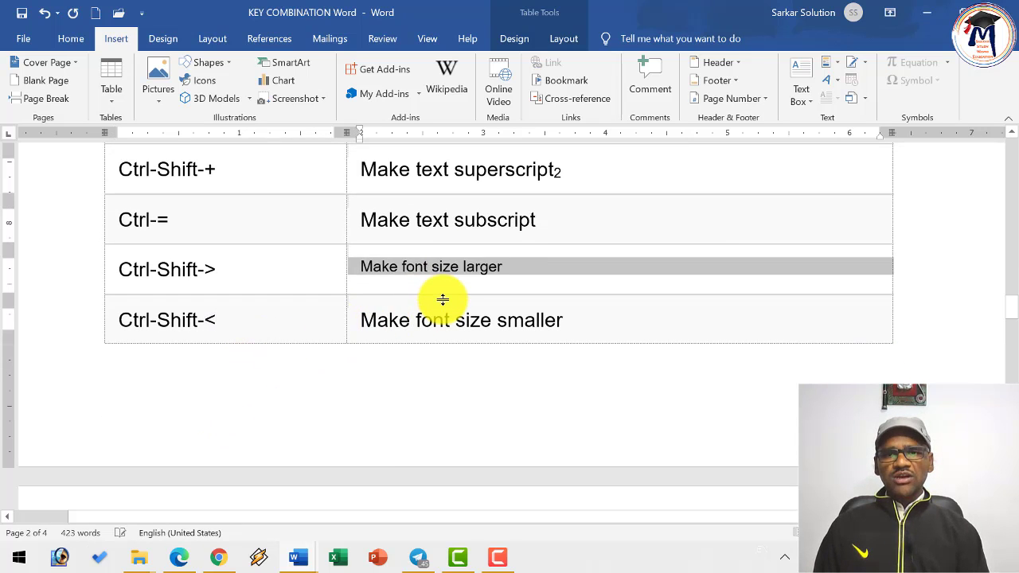
pyautogui.hotkey('ctrl', 'shift', '.')
pyautogui.hotkey('ctrl', 'shift', '.')
pyautogui.hotkey('ctrl', 'shift', '.')
pyautogui.hotkey('ctrl', 'shift', ',')
pyautogui.hotkey('ctrl', 'shift', ',')
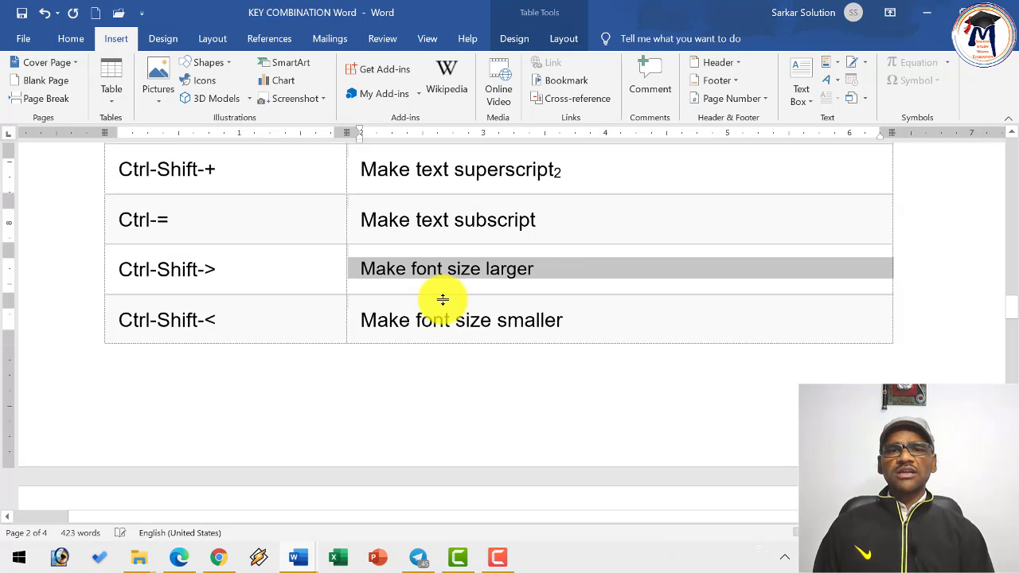
pyautogui.hotkey('ctrl', 'shift', '.')
pyautogui.scroll(10, 517, 409)
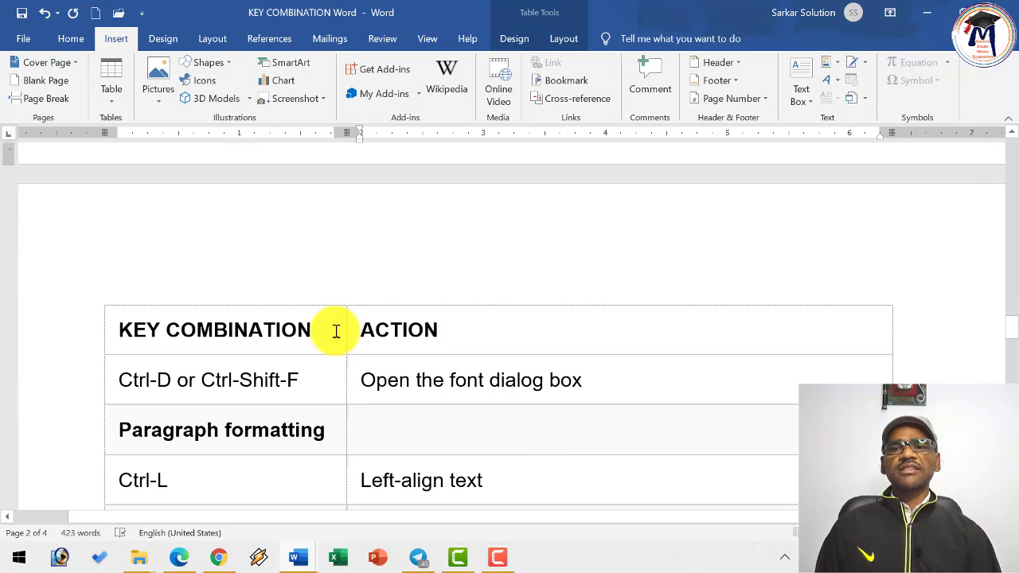
# - Open the Font dialog from the "Open the font dialog box" row and close it without changing any settings
pyautogui.scroll(-4, 336, 331)
pyautogui.click(199, 216)
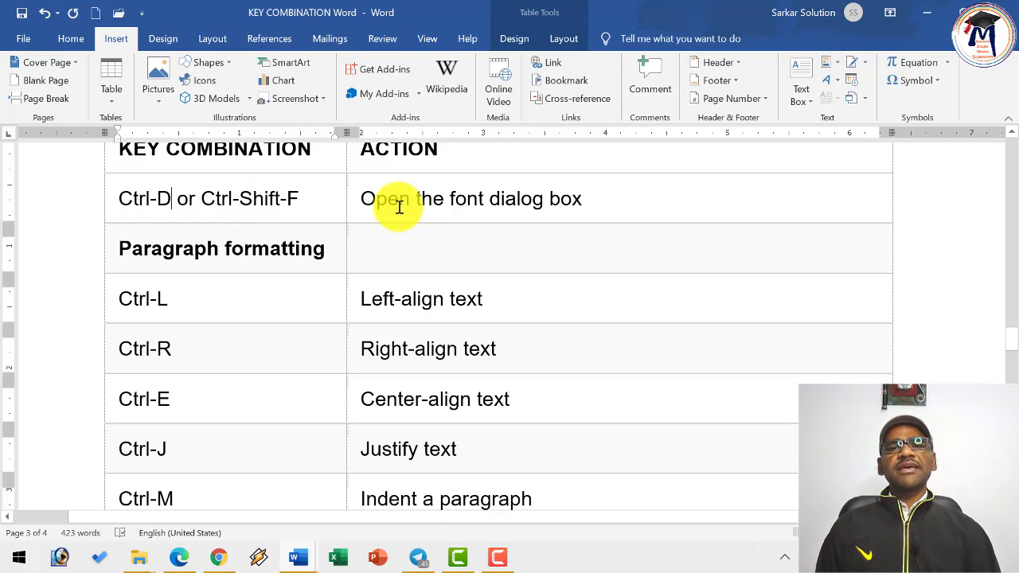
pyautogui.click(59, 39)
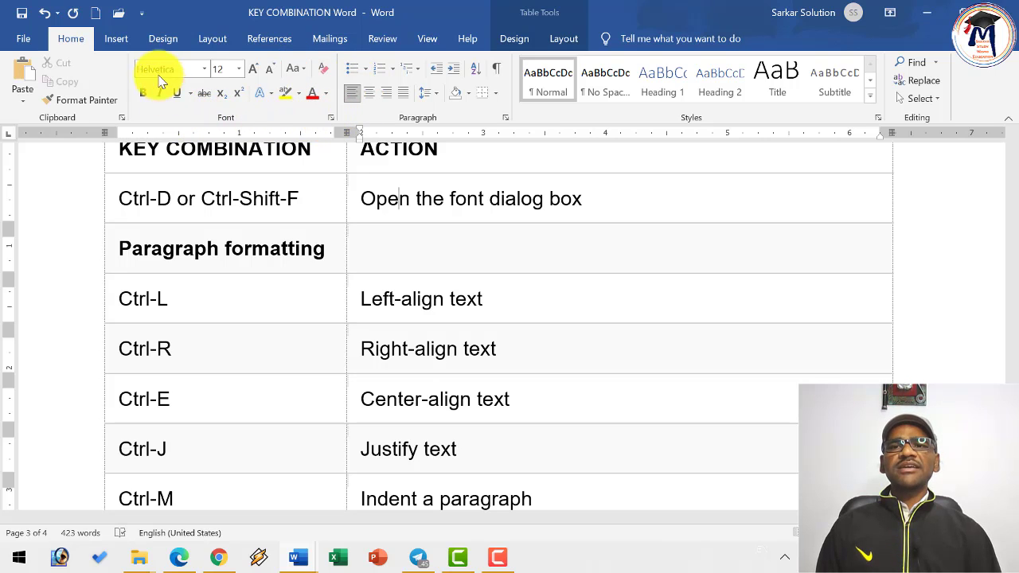
pyautogui.click(333, 118)
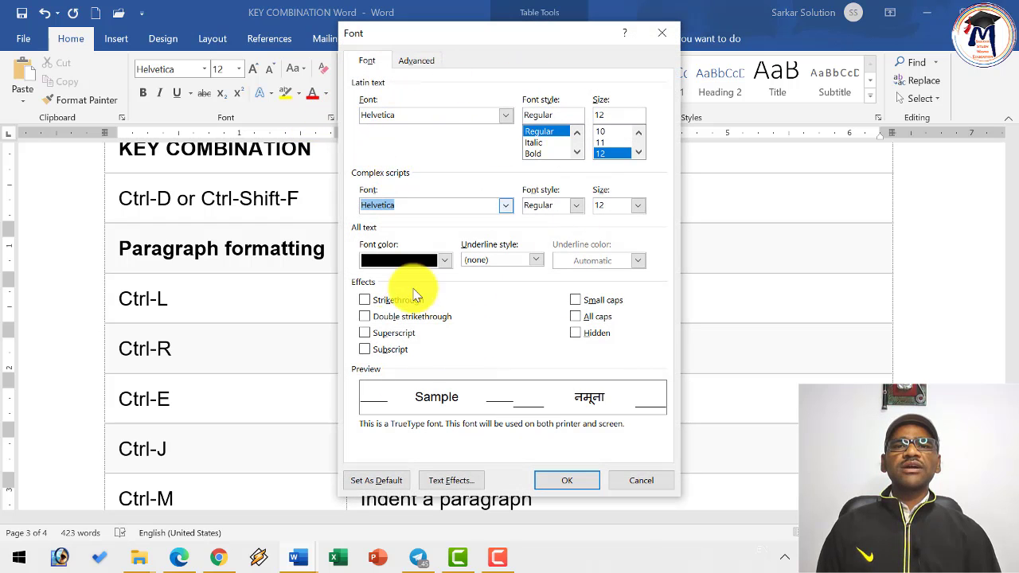
pyautogui.click(639, 482)
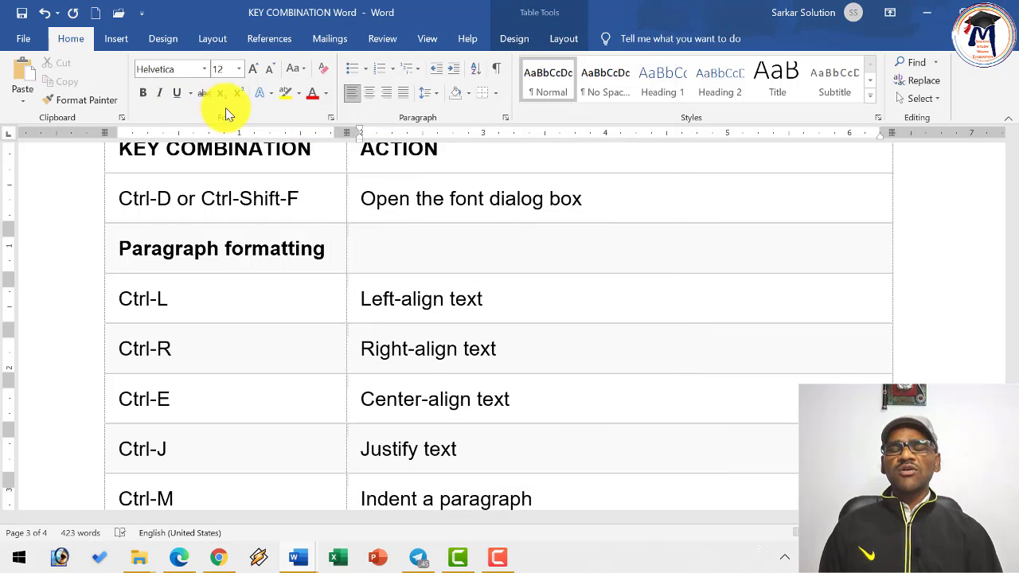
# - Try both listed shortcuts for the Font dialog, Ctrl-D and Ctrl-Shift-F, cancelling the dialog each time
pyautogui.hotkey('ctrl', 'd')
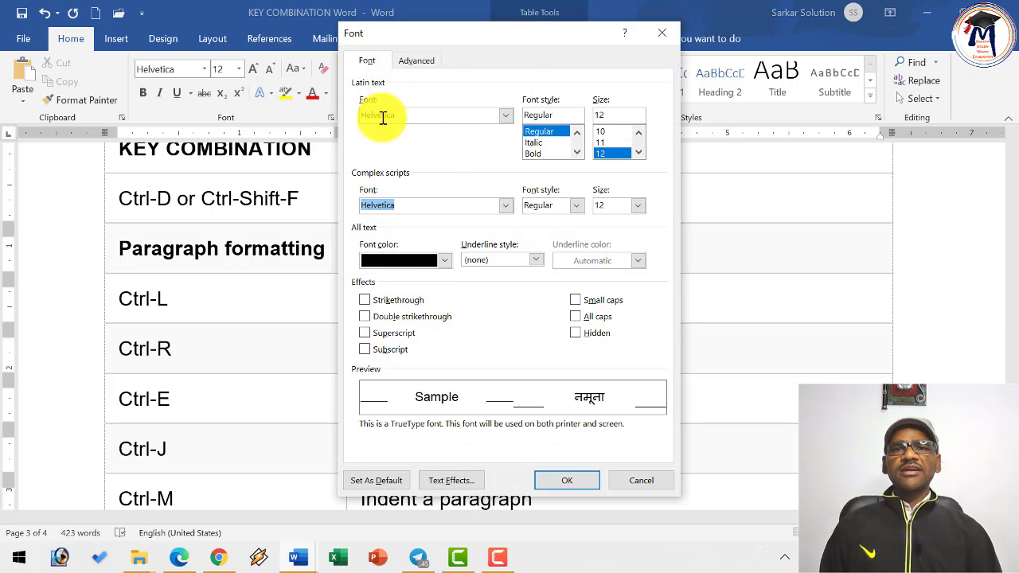
pyautogui.click(630, 480)
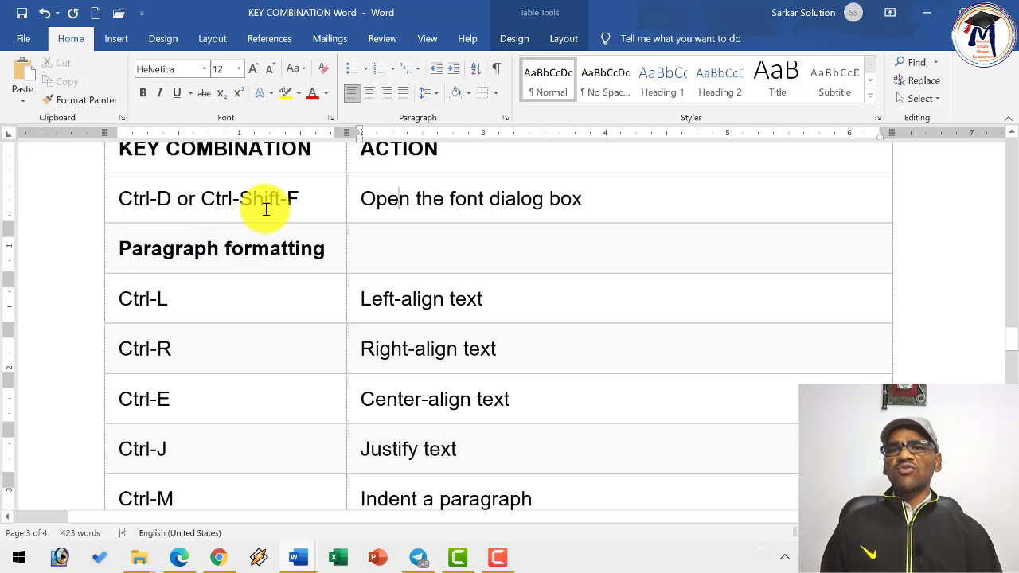
pyautogui.hotkey('ctrl', 'shift', 'f')
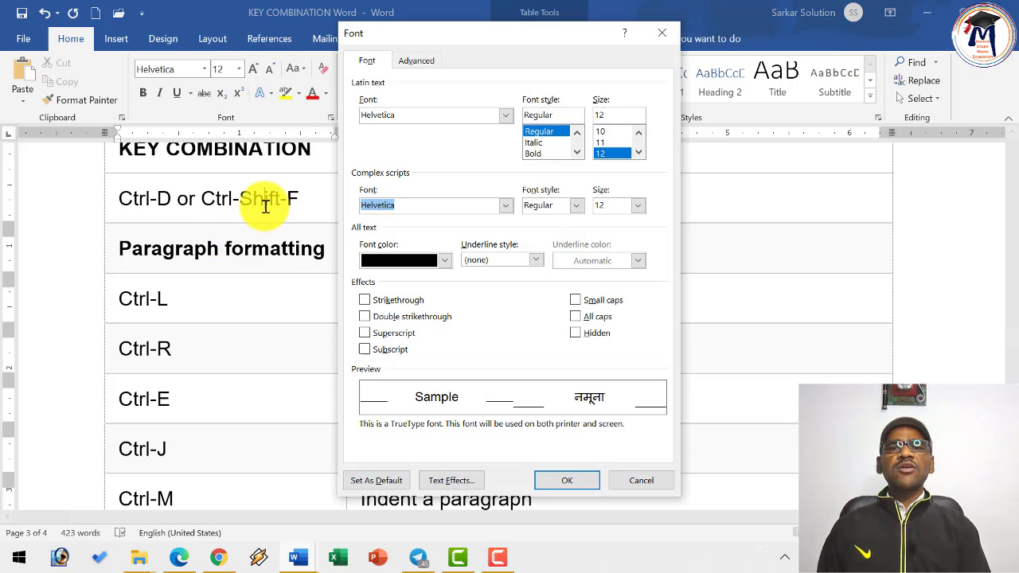
pyautogui.click(636, 481)
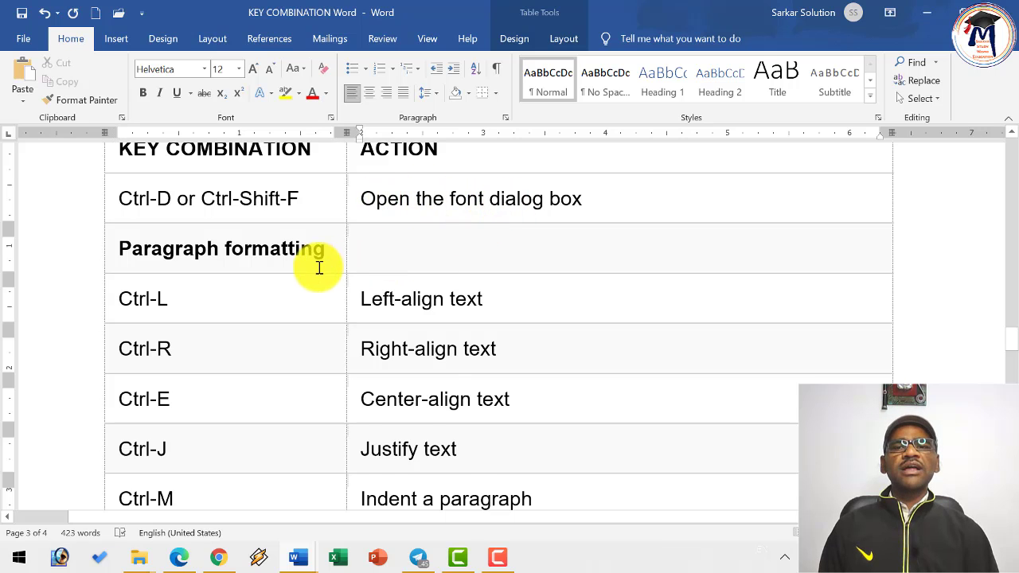
# - Review the alignment shortcuts from Ctrl-L to Ctrl-J in the "Paragraph formatting" section of the table
pyautogui.scroll(-3, 318, 239)
pyautogui.click(197, 180)
pyautogui.scroll(1, 208, 231)
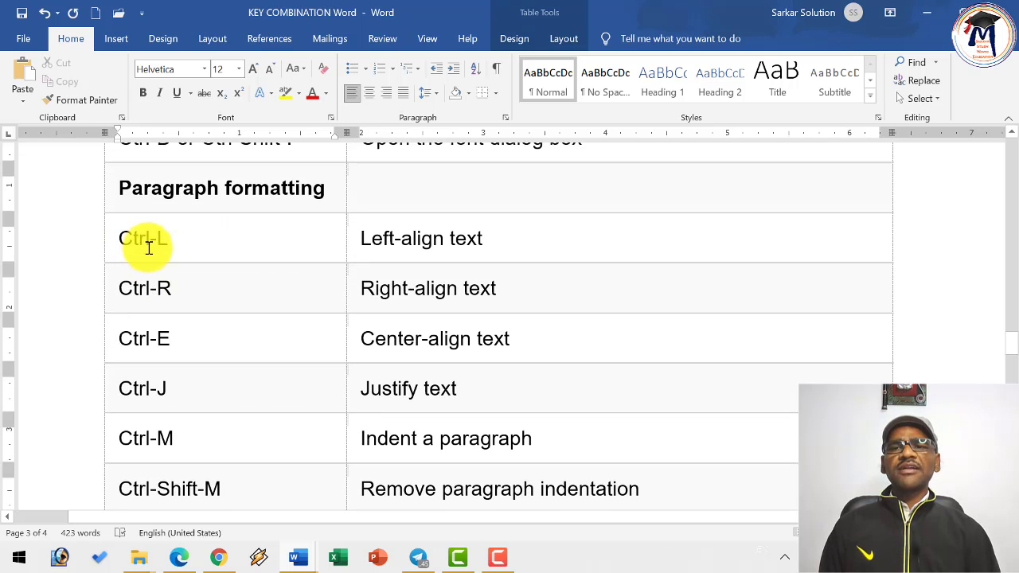
pyautogui.moveTo(124, 239); pyautogui.dragTo(165, 239)
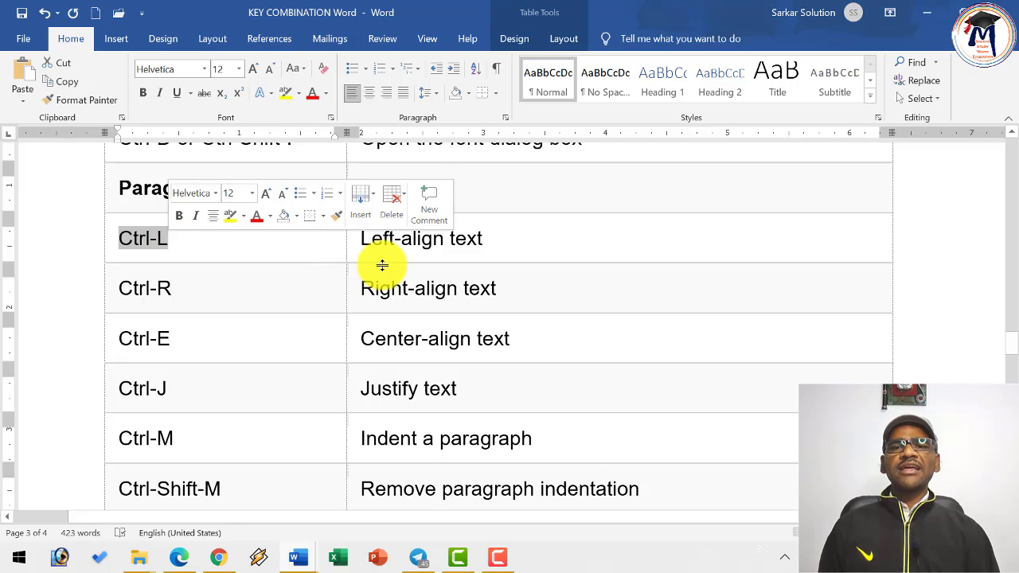
pyautogui.click(176, 293)
pyautogui.click(169, 340)
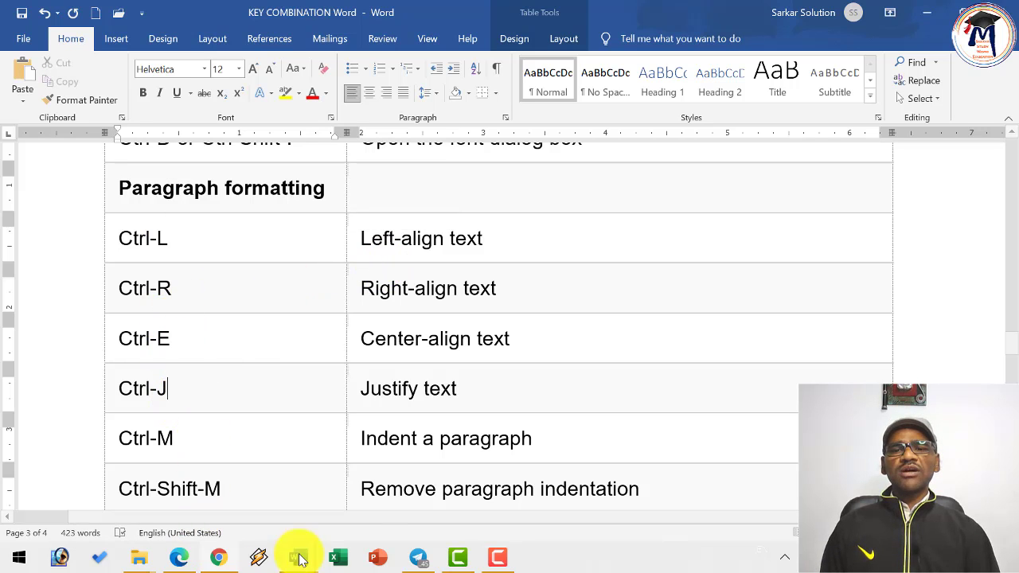
# - Switch to Document1 and try centre and left alignment on the "Themes and styles" paragraph, finishing with it right-aligned
pyautogui.moveTo(285, 560)
pyautogui.click(217, 498)
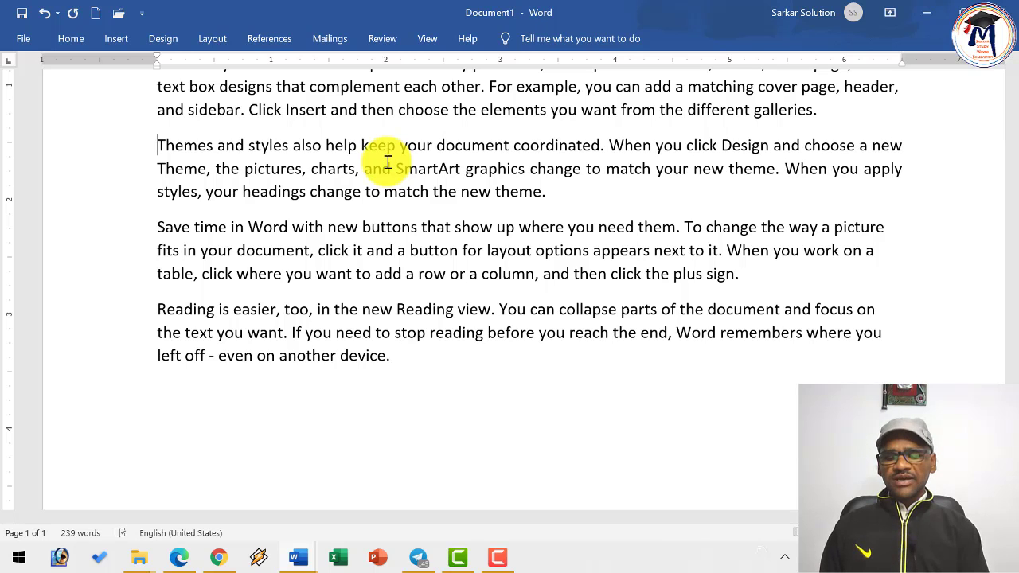
pyautogui.hotkey('ctrl', 'e')
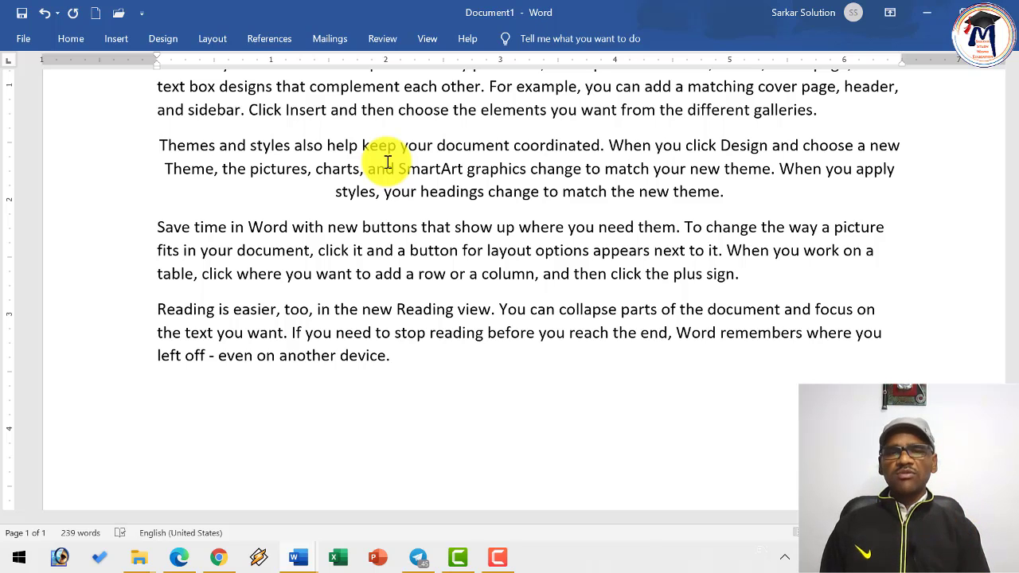
pyautogui.hotkey('ctrl', 'l')
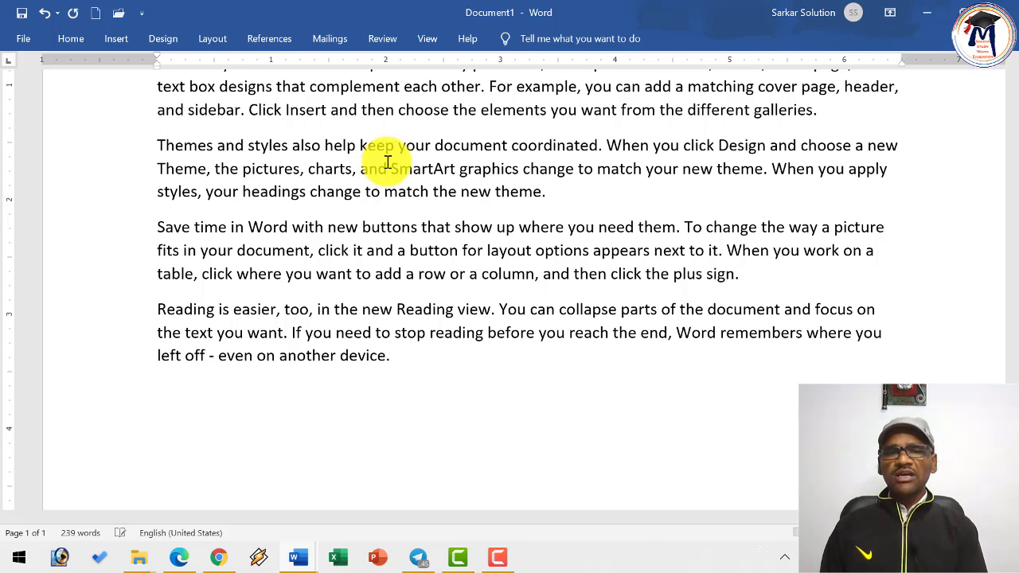
pyautogui.hotkey('ctrl', 'e')
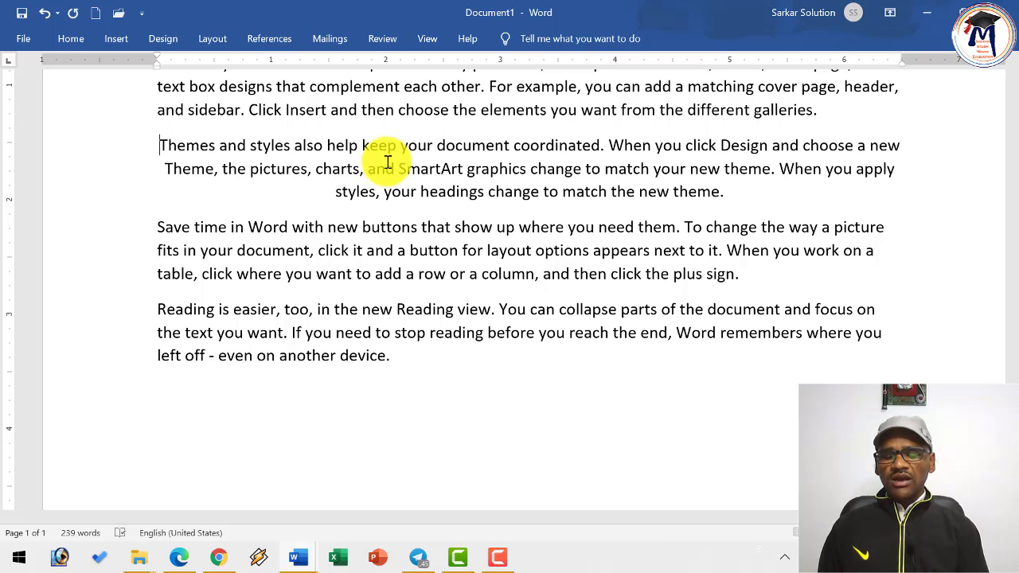
pyautogui.hotkey('ctrl', 'r')
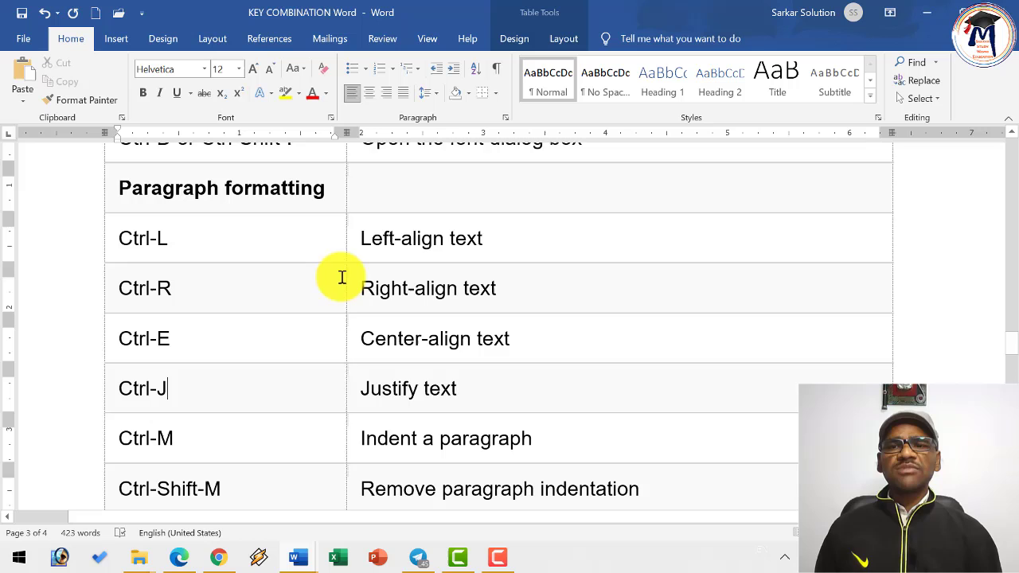
# - Review the Ctrl-M and Ctrl-Shift-M indentation rows, placing the cursor in Document1's "To make your document look" paragraph in between
pyautogui.scroll(-3, 339, 278)
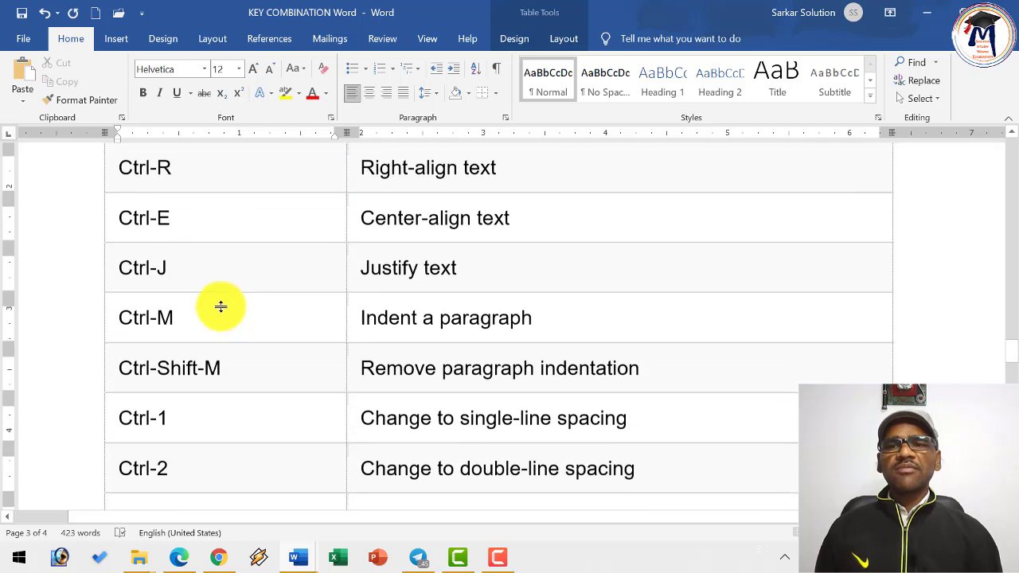
pyautogui.click(214, 321)
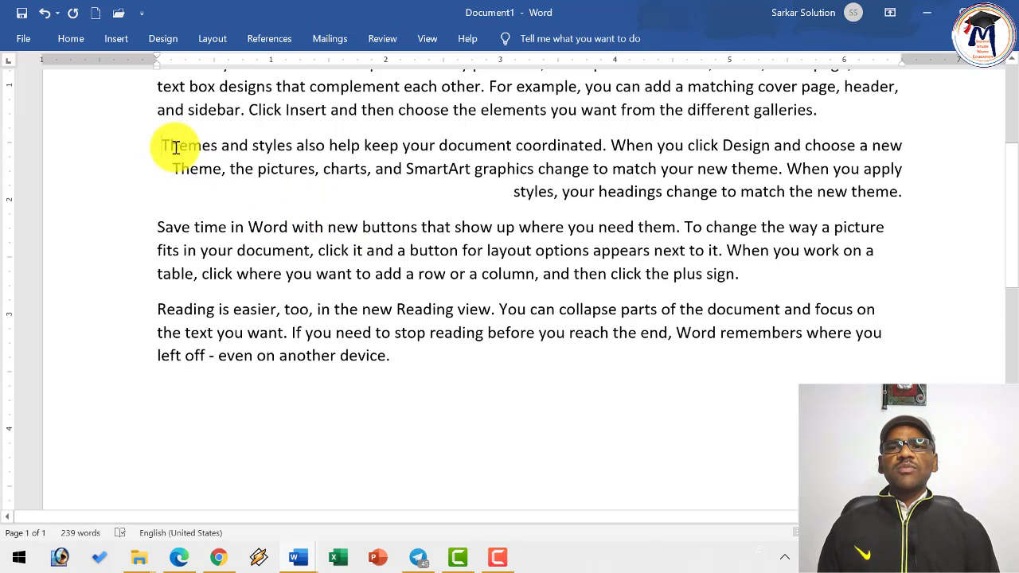
pyautogui.scroll(1, 164, 136)
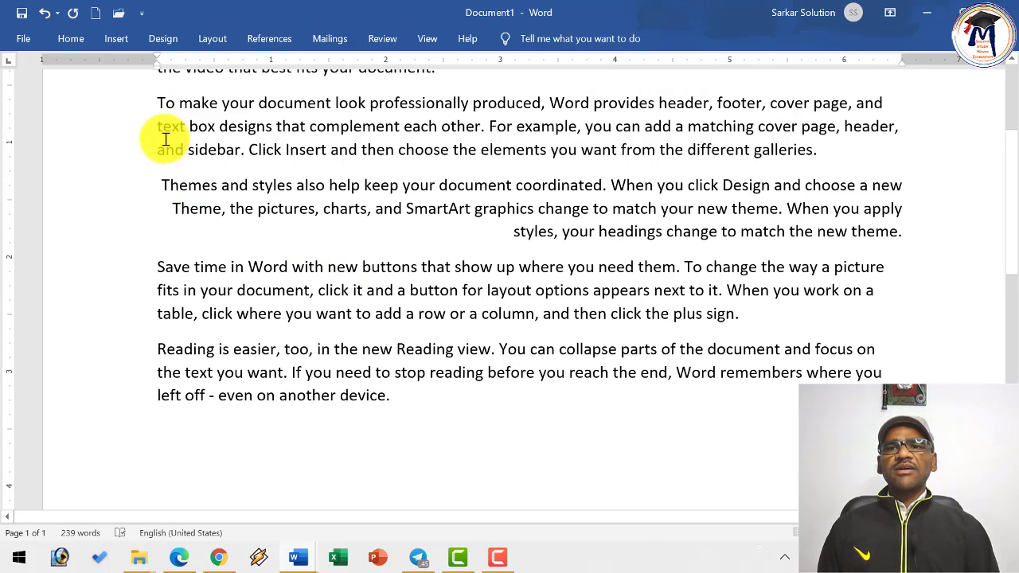
pyautogui.click(156, 118)
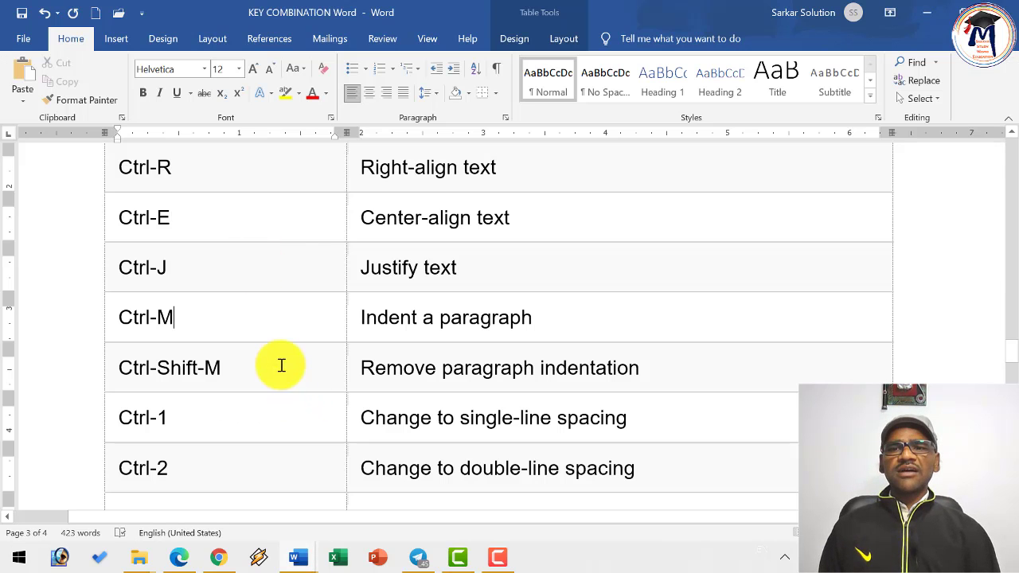
pyautogui.click(219, 369)
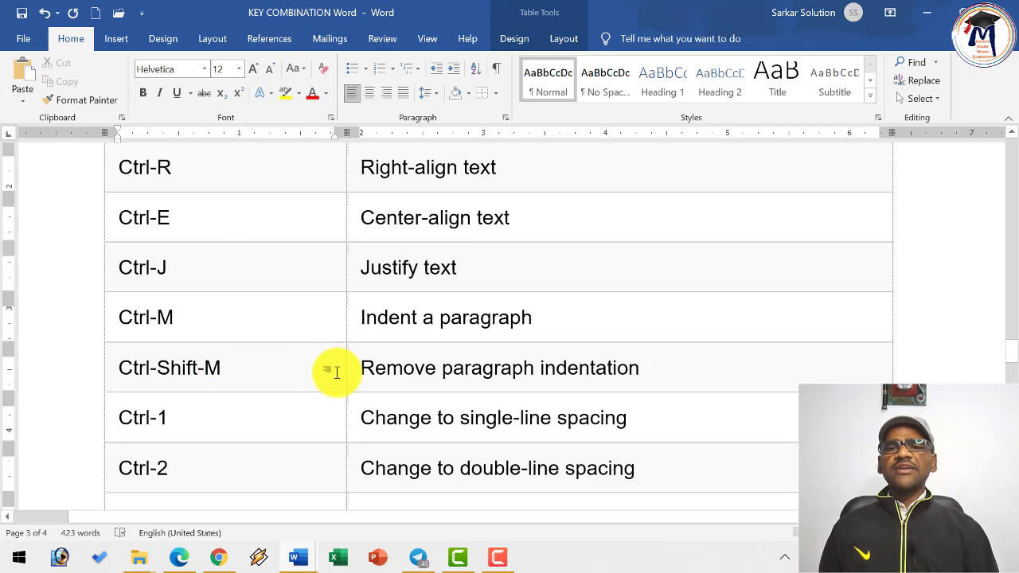
# - Set Document1's "Save time in Word" paragraph to single line spacing, following the Ctrl-1 row of the table
pyautogui.scroll(-3, 337, 371)
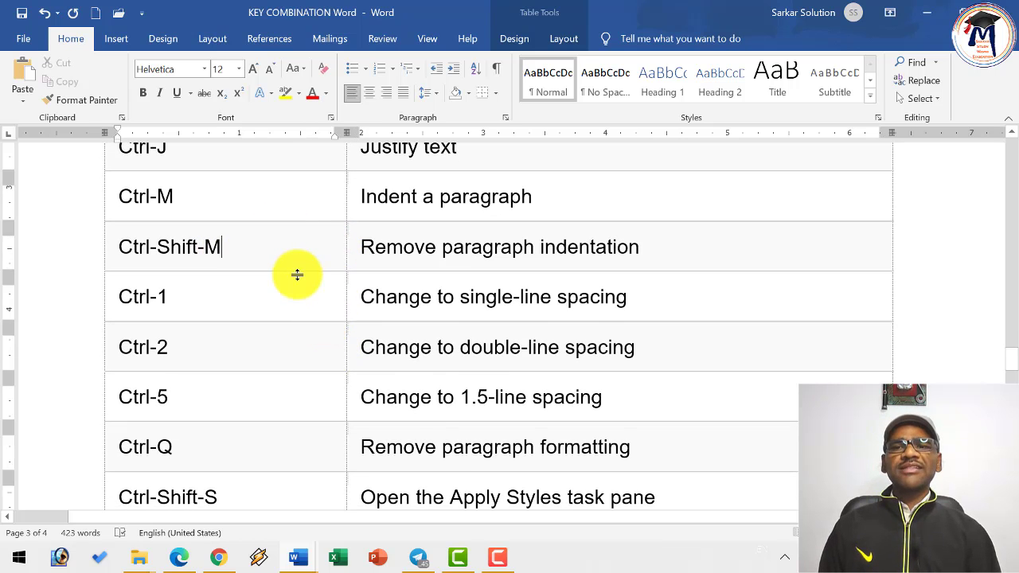
pyautogui.scroll(-3, 262, 239)
pyautogui.click(209, 191)
pyautogui.scroll(3, 279, 235)
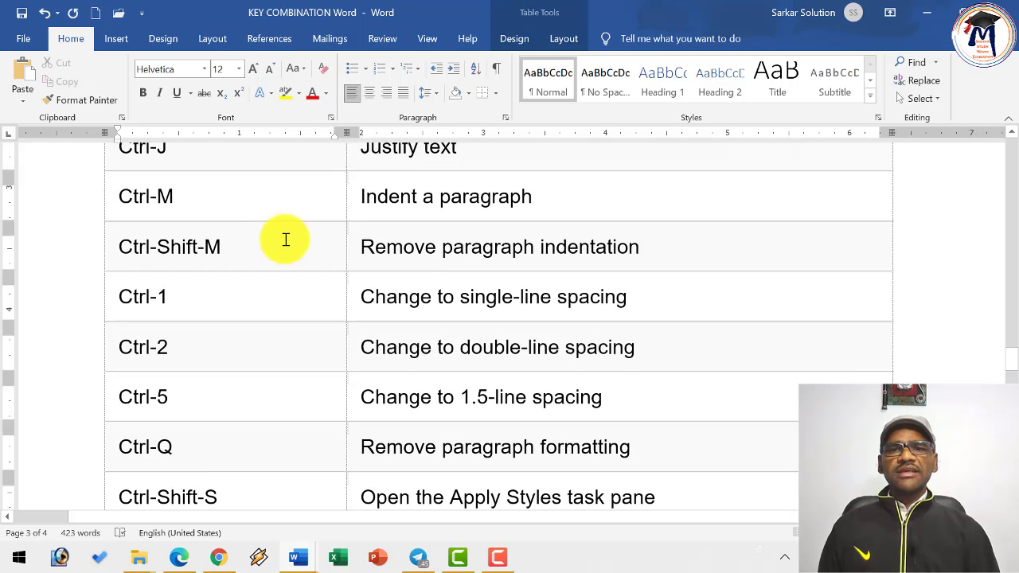
pyautogui.hotkey('alt', 'Tab')
pyautogui.moveTo(158, 285); pyautogui.dragTo(745, 333)
pyautogui.hotkey('ctrl', '1')
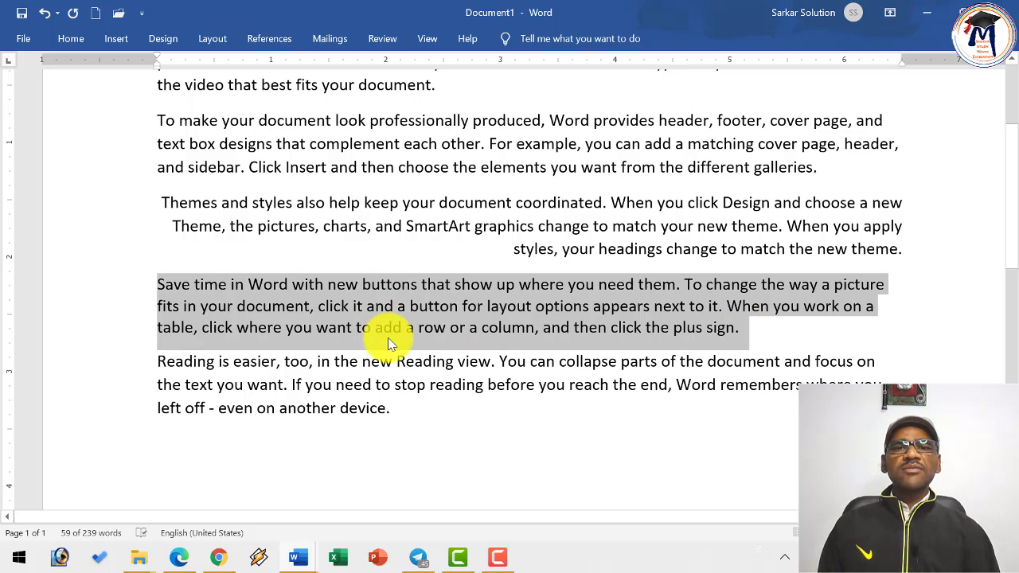
# - Replace the "Save time in Word" paragraph with the SITC Chhindwara course list and delete everything below its "SITC Chhindwara" heading
pyautogui.write('SITC Chhindwara Computer Education Courses DCA PGDCA CPCT')
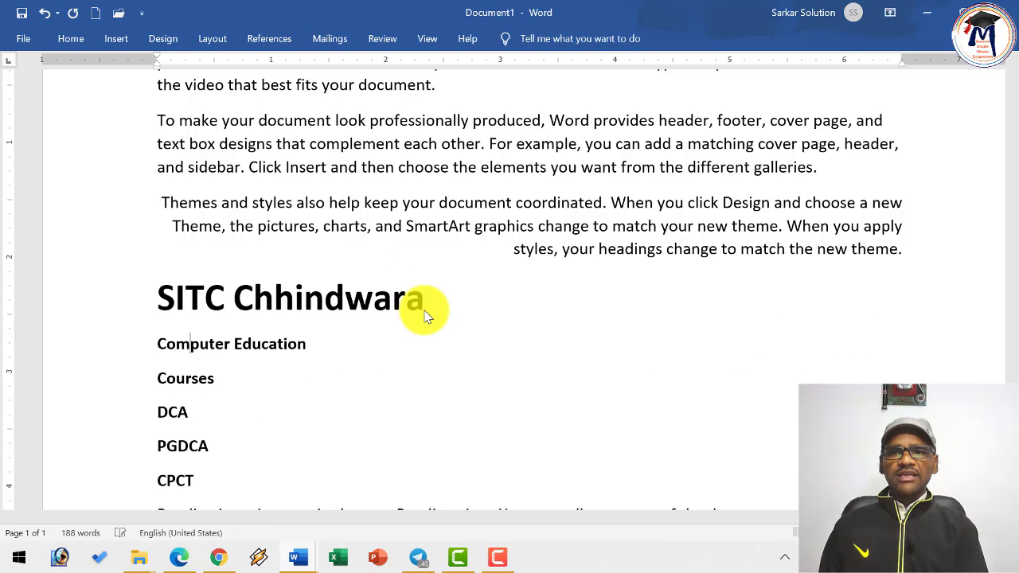
pyautogui.press('BackSpace')
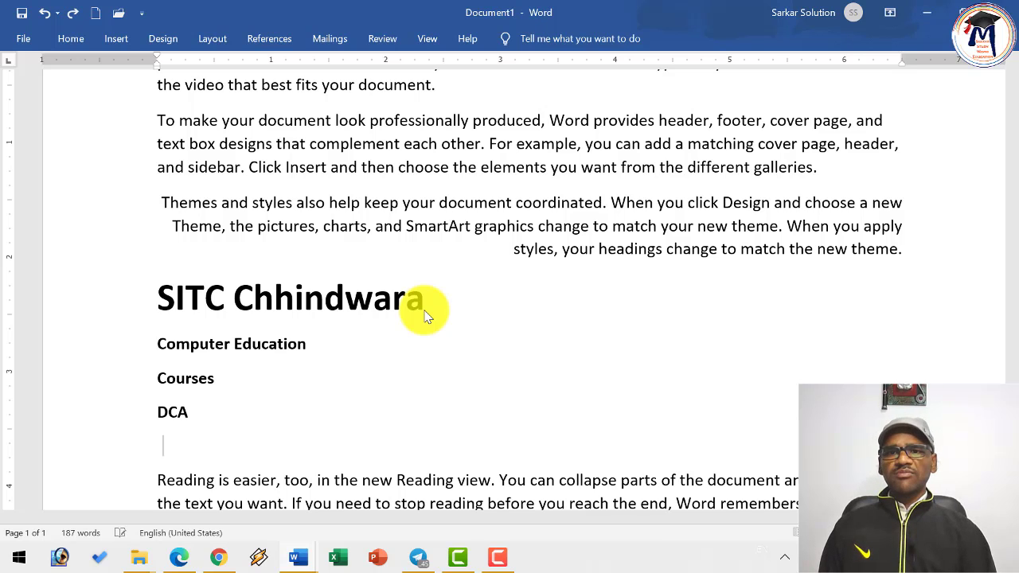
pyautogui.press('BackSpace')
pyautogui.press('BackSpace')
pyautogui.press('BackSpace')
pyautogui.press('BackSpace')
pyautogui.press('BackSpace')
pyautogui.press('BackSpace')
pyautogui.press('BackSpace')
pyautogui.press('BackSpace')
pyautogui.press('BackSpace')
pyautogui.press('BackSpace')
pyautogui.press('BackSpace')
pyautogui.press('BackSpace')
pyautogui.press('BackSpace')
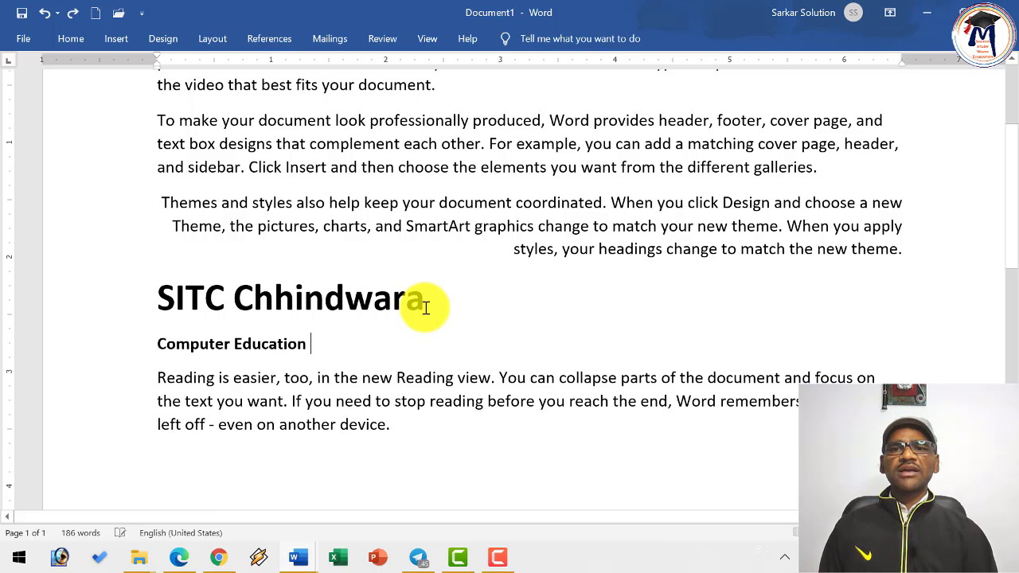
pyautogui.hotkey('ctrl', 'BackSpace')
pyautogui.hotkey('ctrl', 'BackSpace')
pyautogui.hotkey('ctrl', 'BackSpace')
# - Shrink the font of the "SITC Chhindwara" heading repeatedly until it is close to body text size
pyautogui.hotkey('shift', 'Home')
pyautogui.hotkey('ctrl', 'shift', ',')
pyautogui.hotkey('ctrl', 'shift', ',')
pyautogui.hotkey('ctrl', 'shift', ',')
pyautogui.hotkey('ctrl', 'shift', ',')
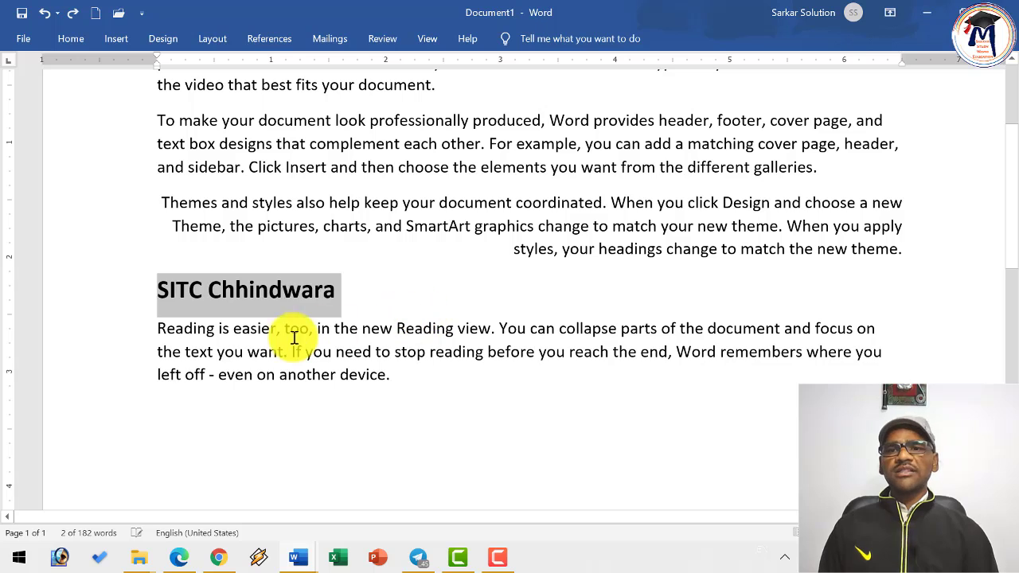
pyautogui.hotkey('ctrl', 'shift', ',')
pyautogui.hotkey('ctrl', 'shift', ',')
# - Replace the "Reading is easier" paragraph with the lines "Sarkar Study Waves Education" and "E-Learning Platform"
pyautogui.moveTo(182, 328); pyautogui.dragTo(455, 375)
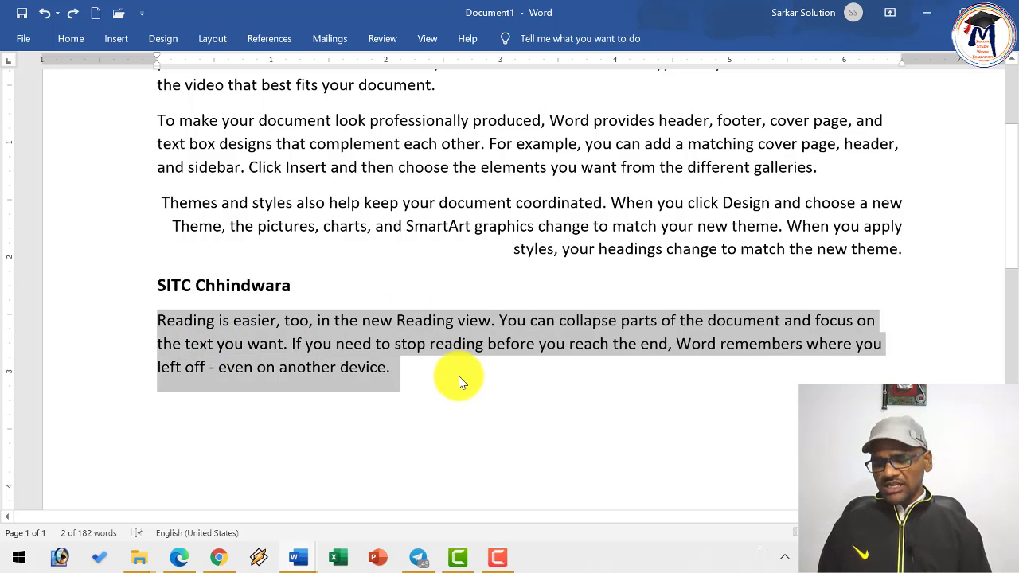
pyautogui.write('Sarkar Study Waves Education E-Learning Platform')
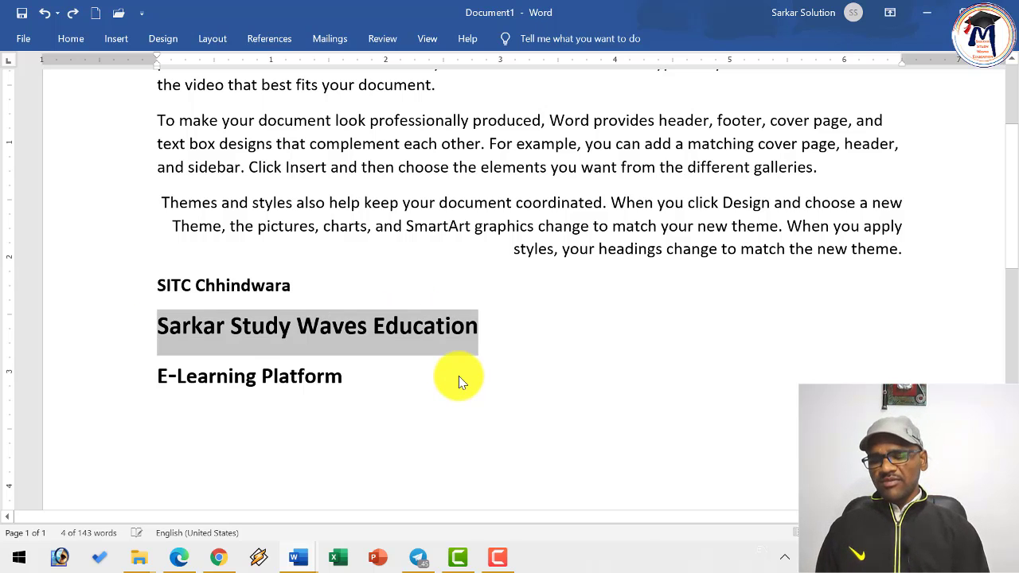
# - Set the opening "Video provides a powerful way" paragraph to 1.5-line spacing
pyautogui.scroll(2, 239, 191)
pyautogui.tripleClick(262, 218)
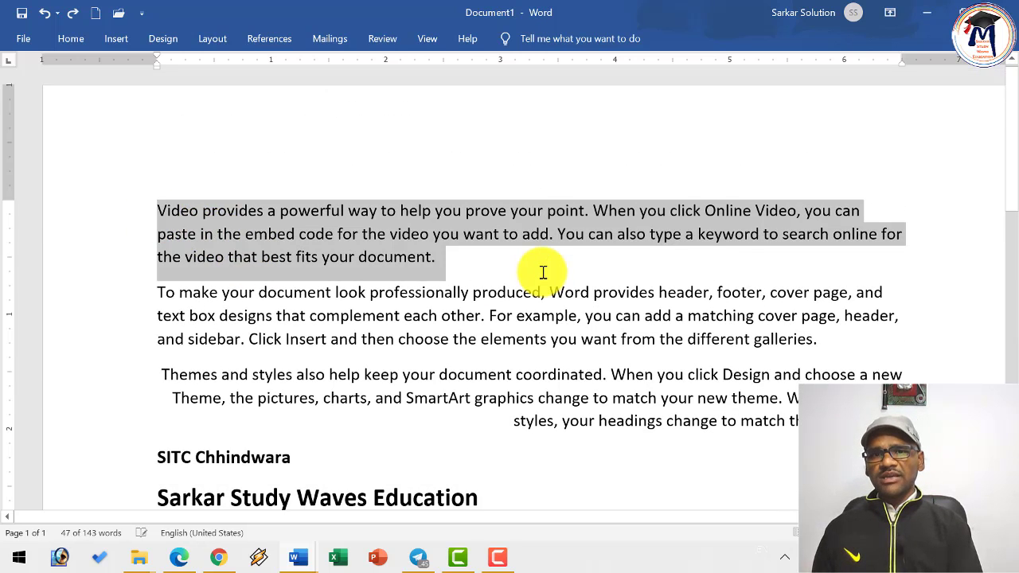
pyautogui.hotkey('ctrl', '5')
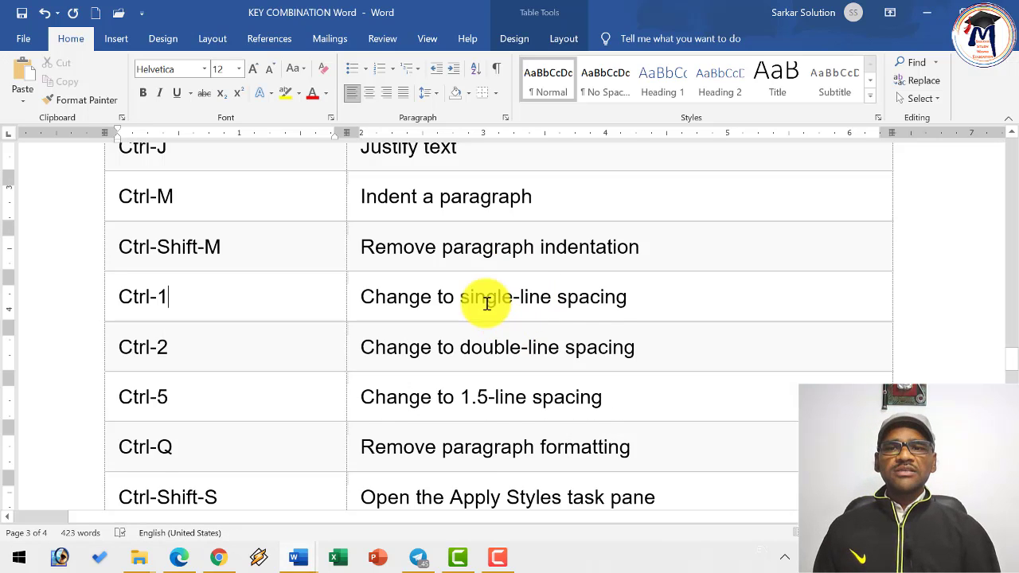
# - Format the opening "Video provides a powerful way" paragraph in Document1 as bold, 16 pt, red text
pyautogui.scroll(-3, 212, 375)
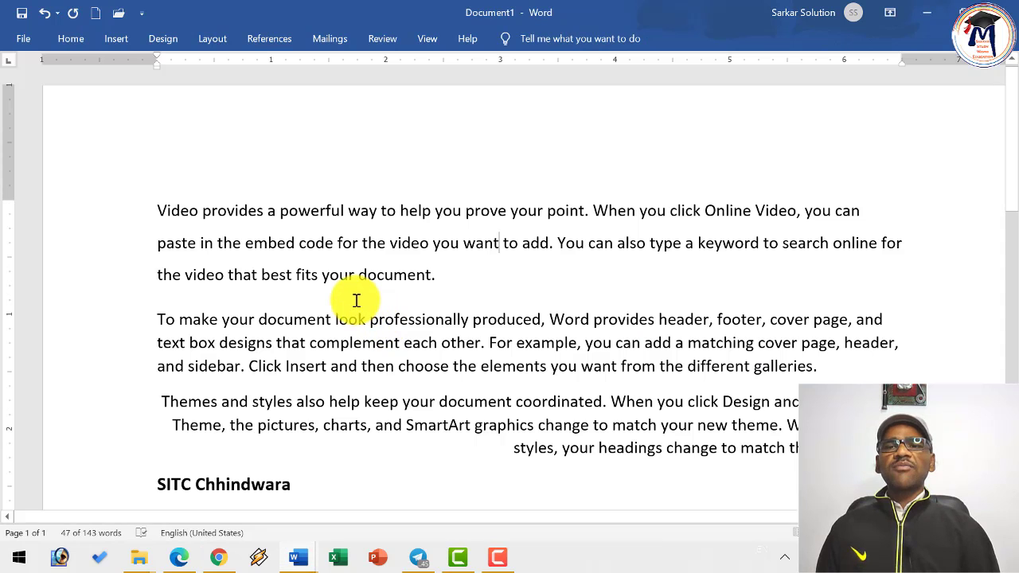
pyautogui.scroll(-2, 255, 342)
pyautogui.scroll(2, 199, 279)
pyautogui.moveTo(157, 216); pyautogui.dragTo(442, 277)
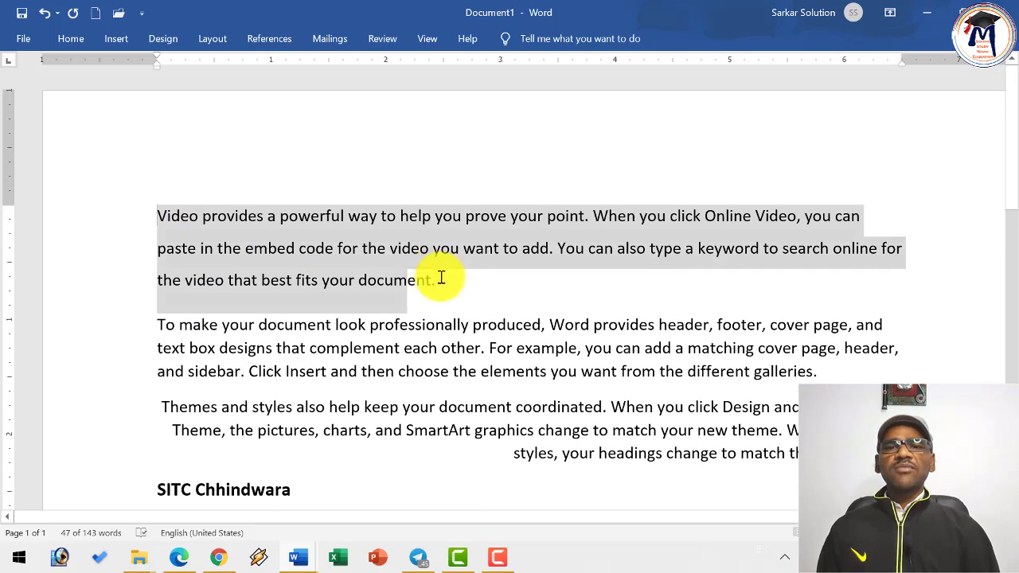
pyautogui.click(71, 38)
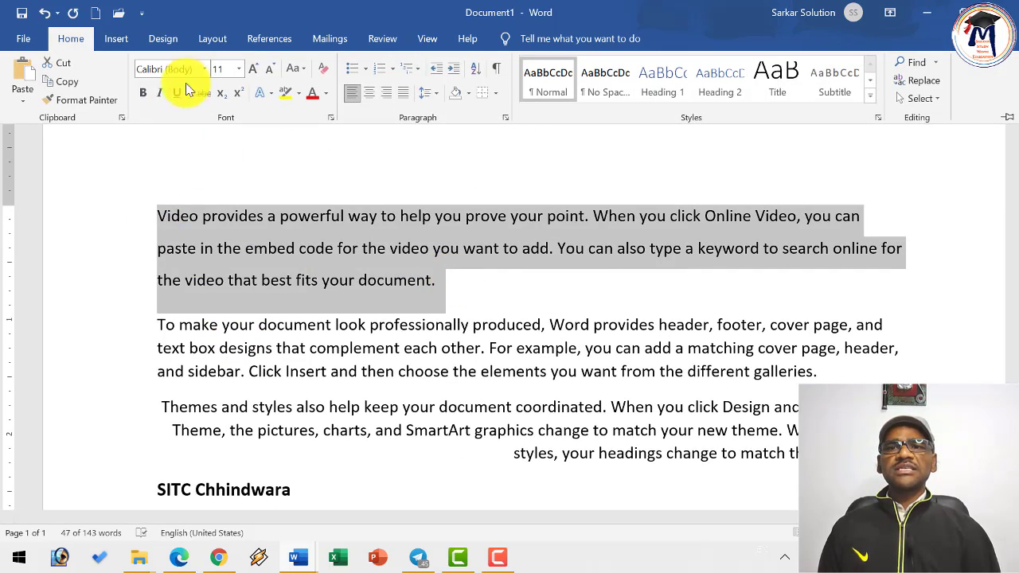
pyautogui.click(143, 93)
pyautogui.click(253, 68)
pyautogui.click(252, 69)
pyautogui.click(252, 69)
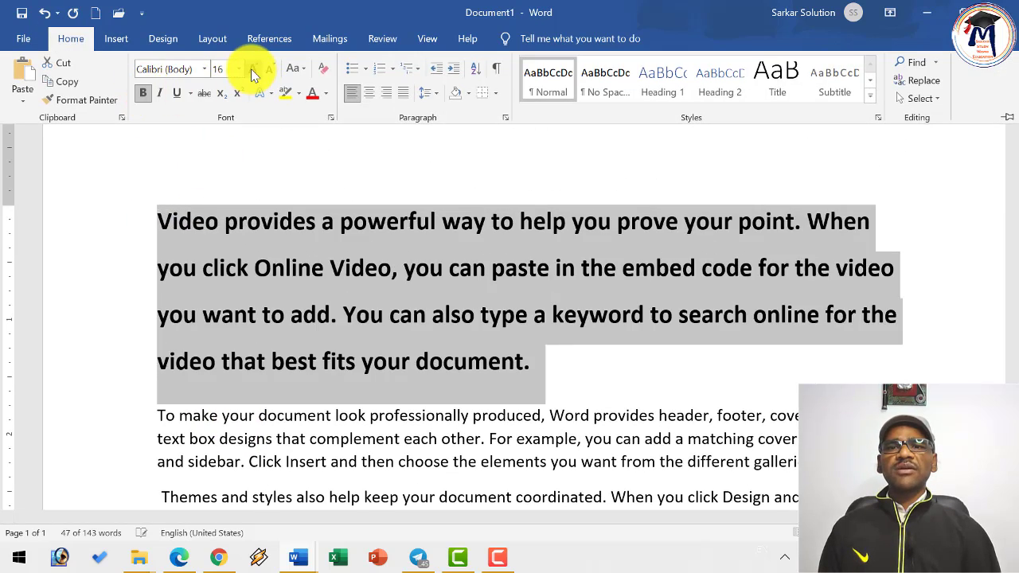
pyautogui.click(297, 96)
pyautogui.click(308, 96)
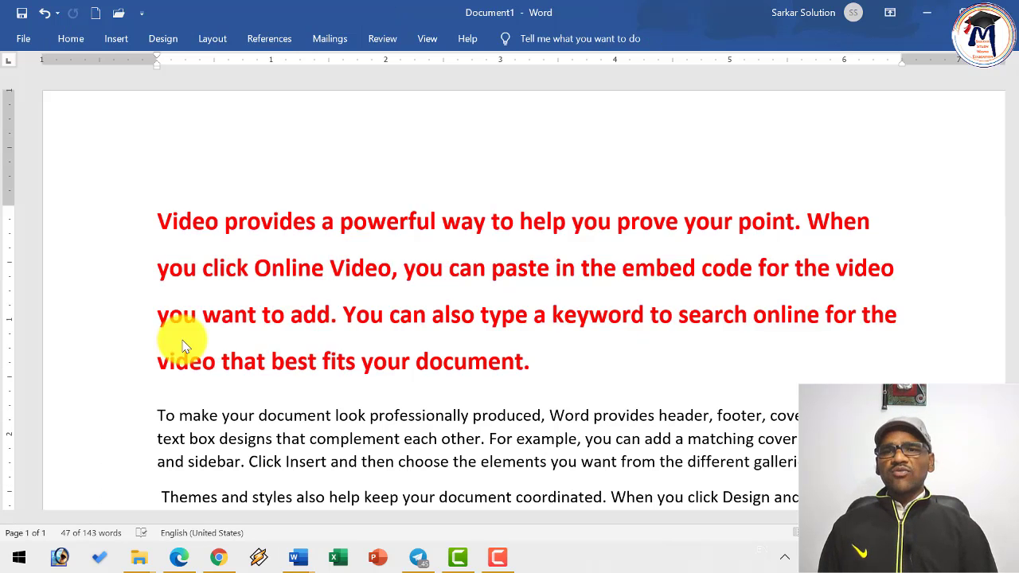
# - Remove the direct paragraph formatting from the red opening paragraph, resetting its line spacing to the style default
pyautogui.tripleClick(183, 358)
pyautogui.hotkey('ctrl', '1')
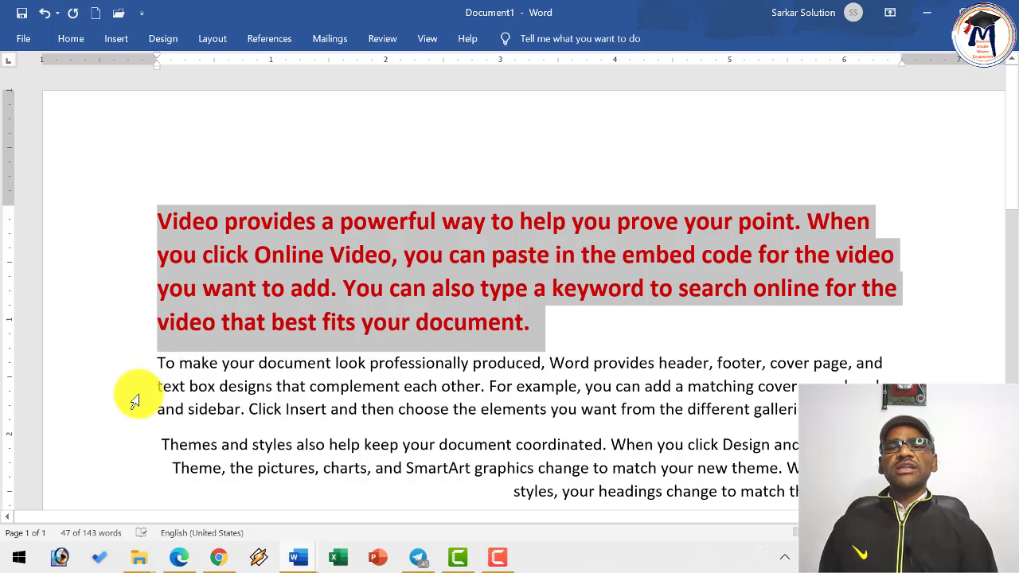
pyautogui.scroll(-3, 308, 358)
pyautogui.scroll(1, 443, 326)
# - Check the Apply Styles entry in the shortcut table and apply the Heading 2 style to Document1's opening paragraph
pyautogui.hotkey('alt', 'Tab')
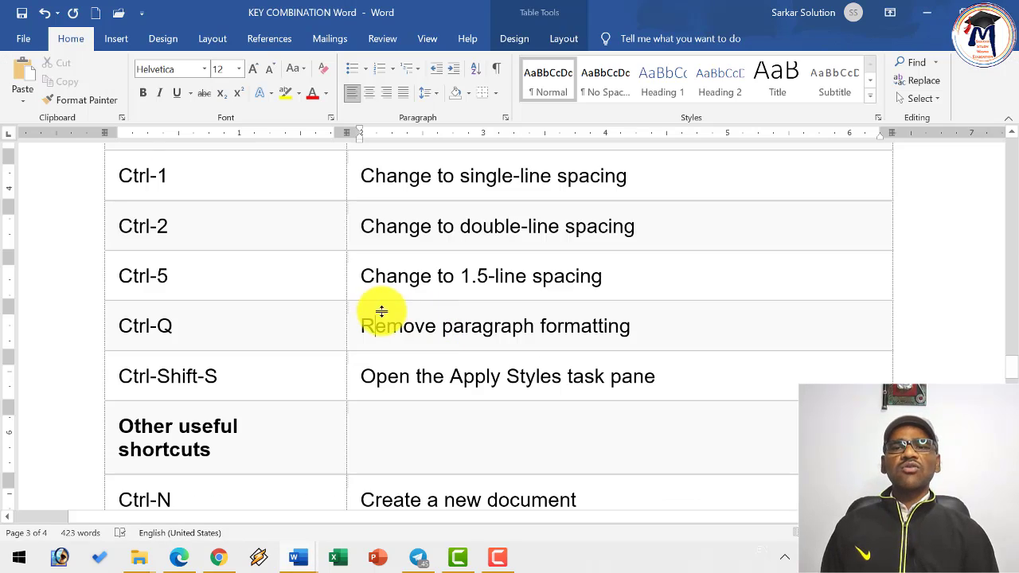
pyautogui.click(234, 325)
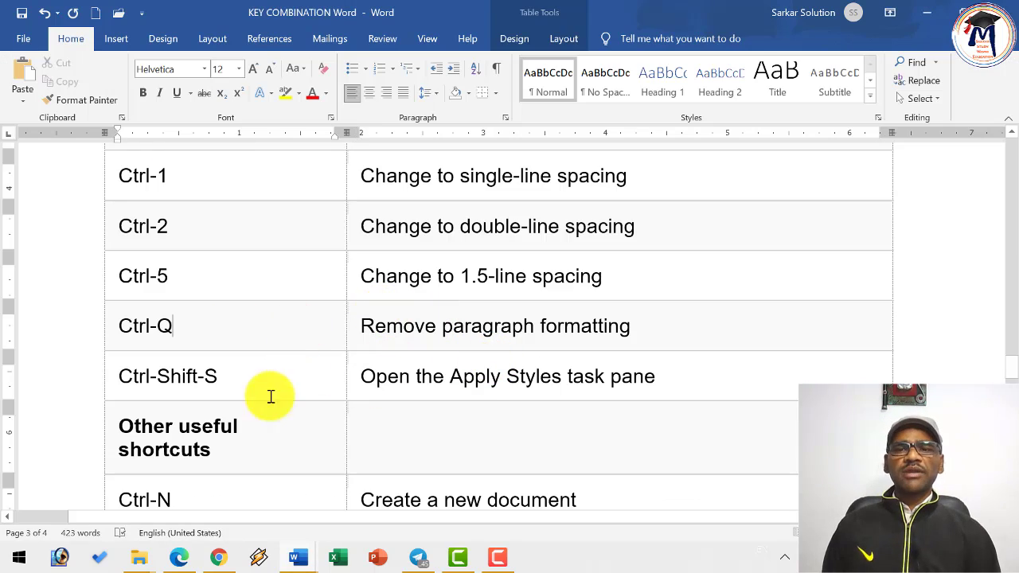
pyautogui.click(220, 385)
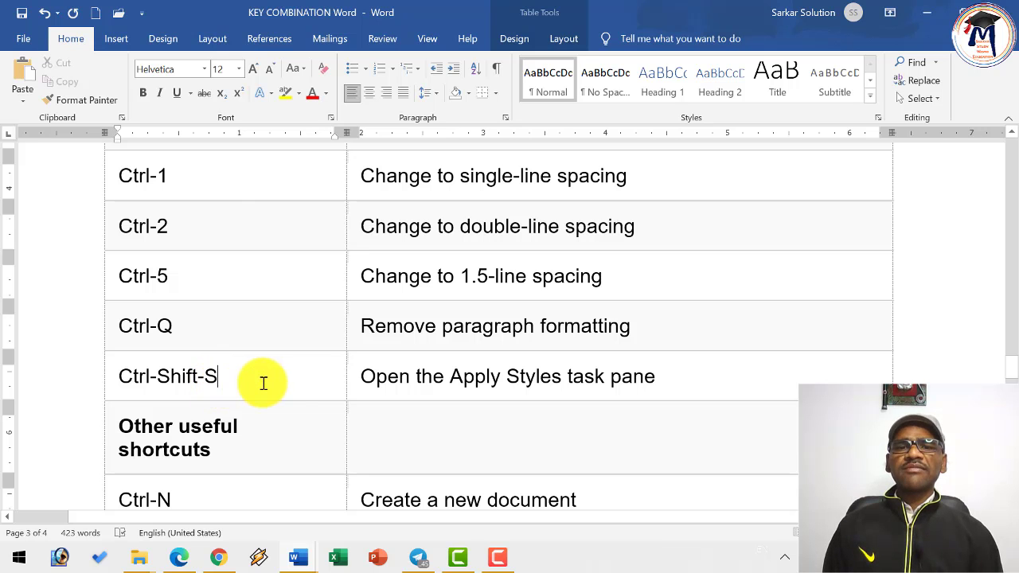
pyautogui.hotkey('alt', 'Tab')
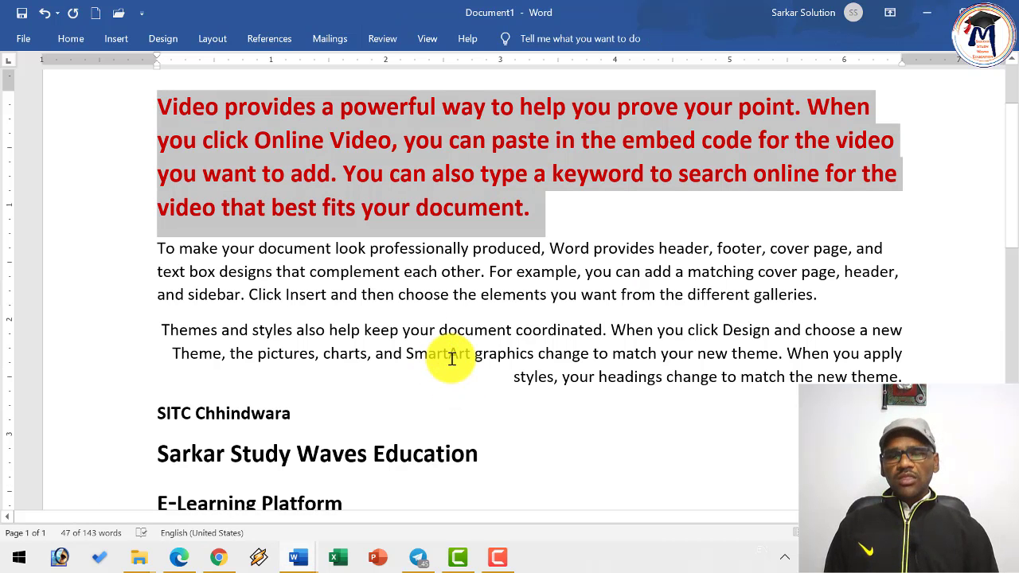
pyautogui.hotkey('ctrl', 'shift', 's')
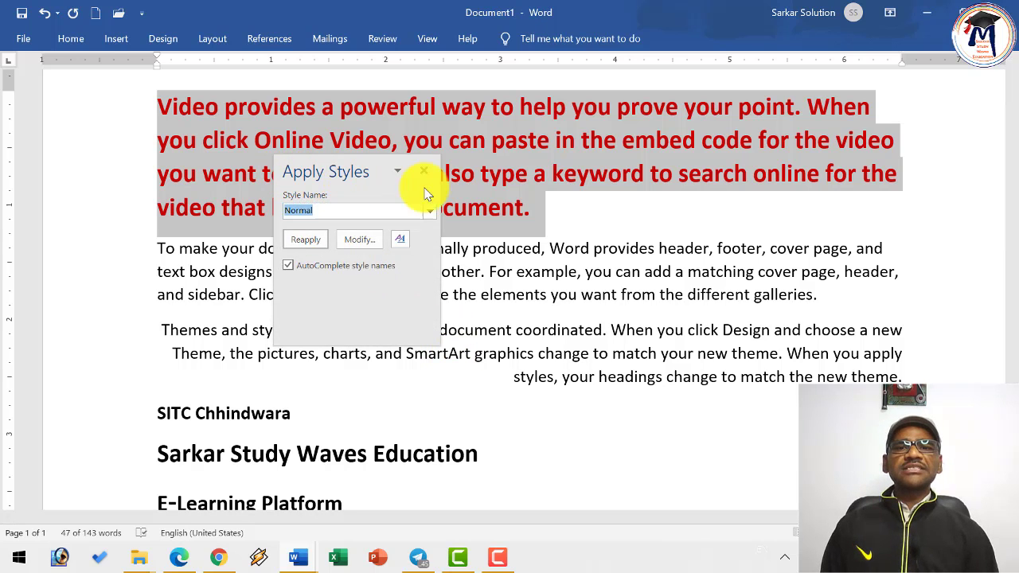
pyautogui.click(430, 211)
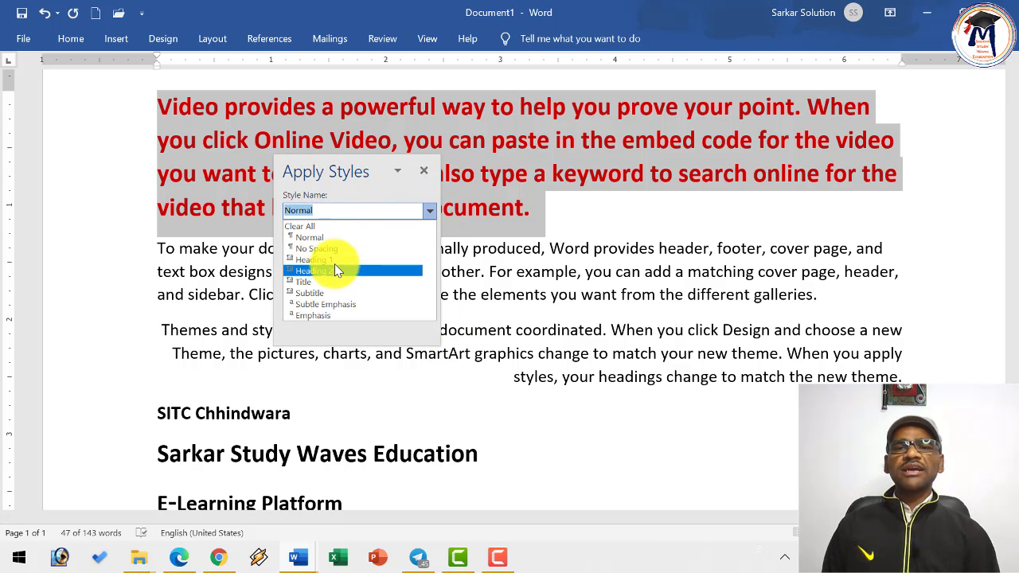
pyautogui.scroll(-3, 327, 262)
pyautogui.scroll(3, 334, 257)
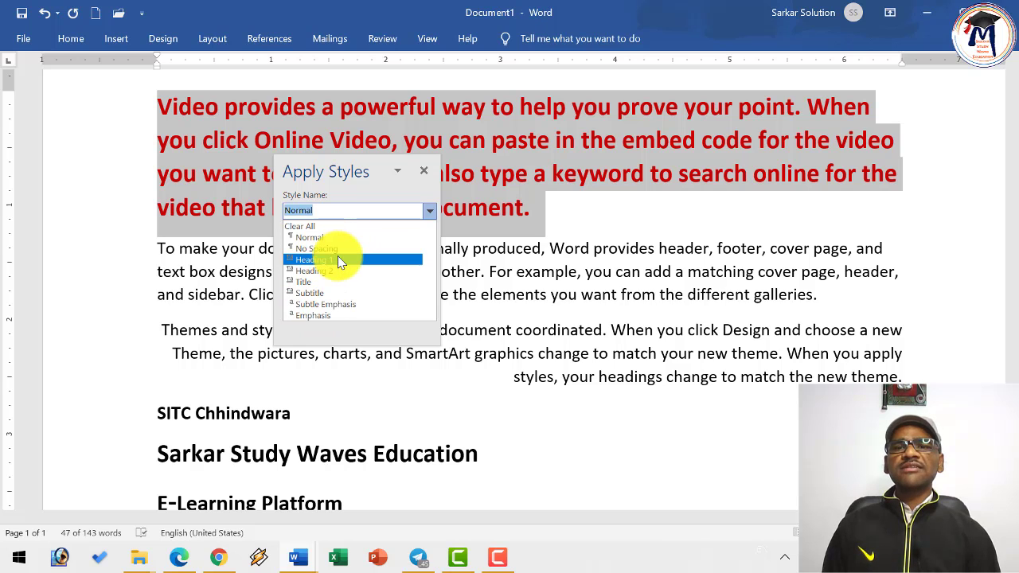
pyautogui.click(323, 272)
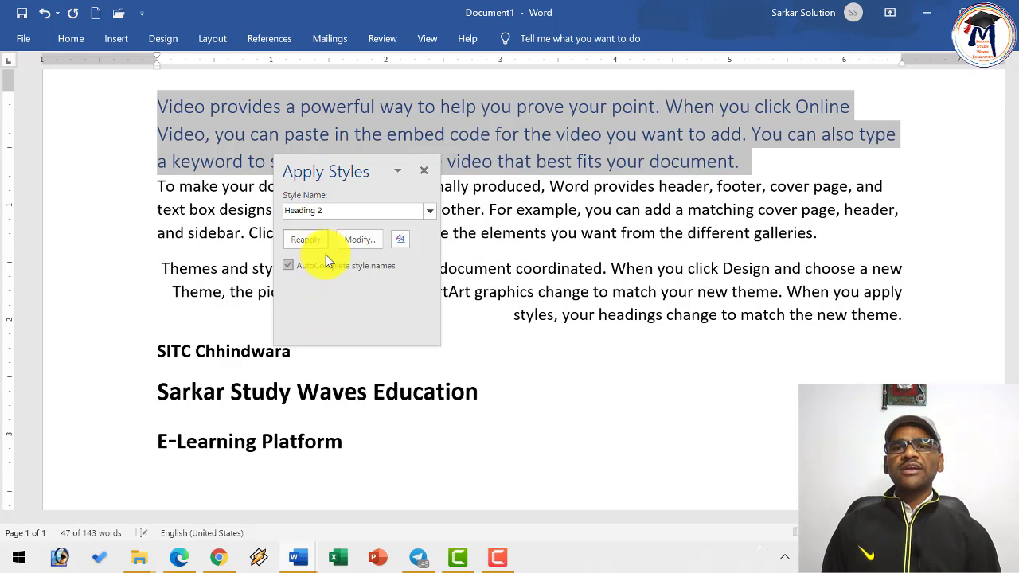
# - Apply the Heading 1 style to the "To make your document look" paragraph and close the Apply Styles pane
pyautogui.click(451, 210)
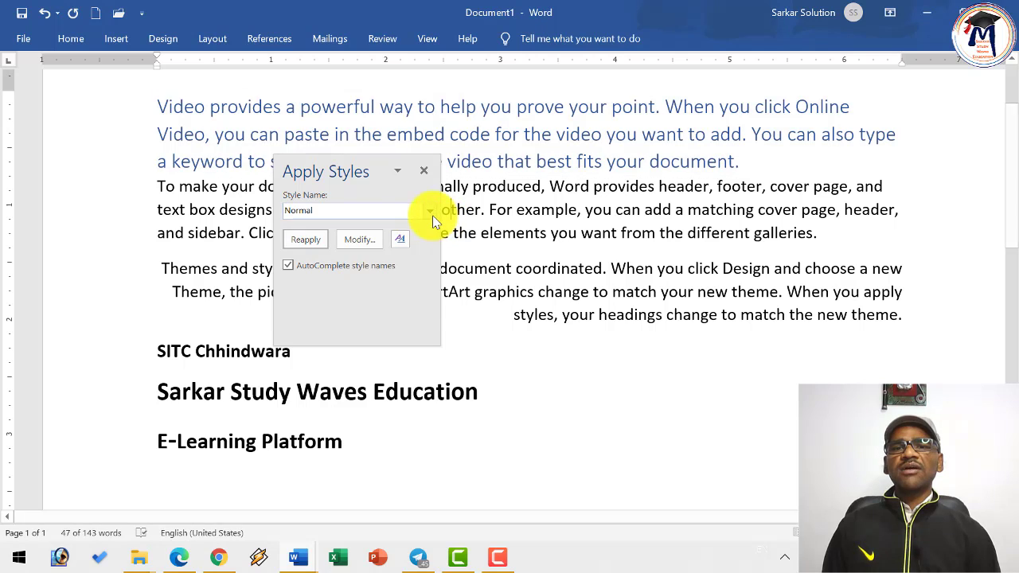
pyautogui.click(430, 211)
pyautogui.click(353, 261)
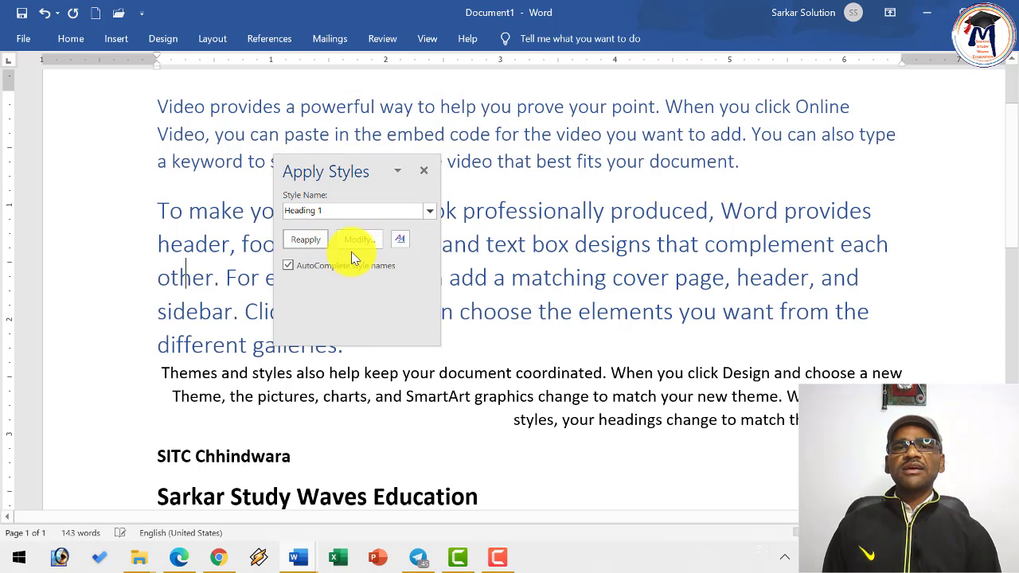
pyautogui.click(427, 173)
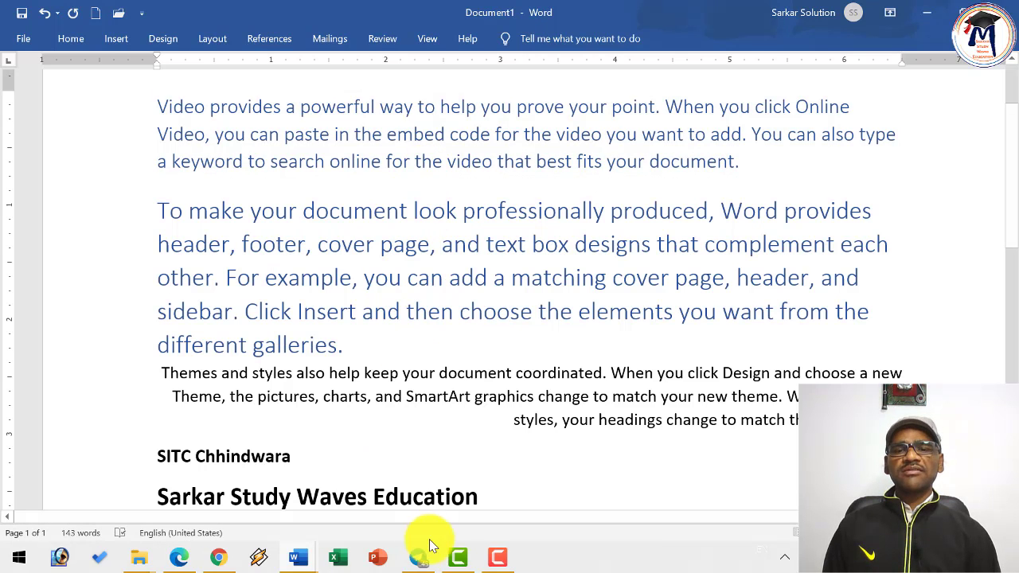
# - Switch to the KEY COMBINATION Word document, create a new blank document from there and close it again
pyautogui.moveTo(307, 563)
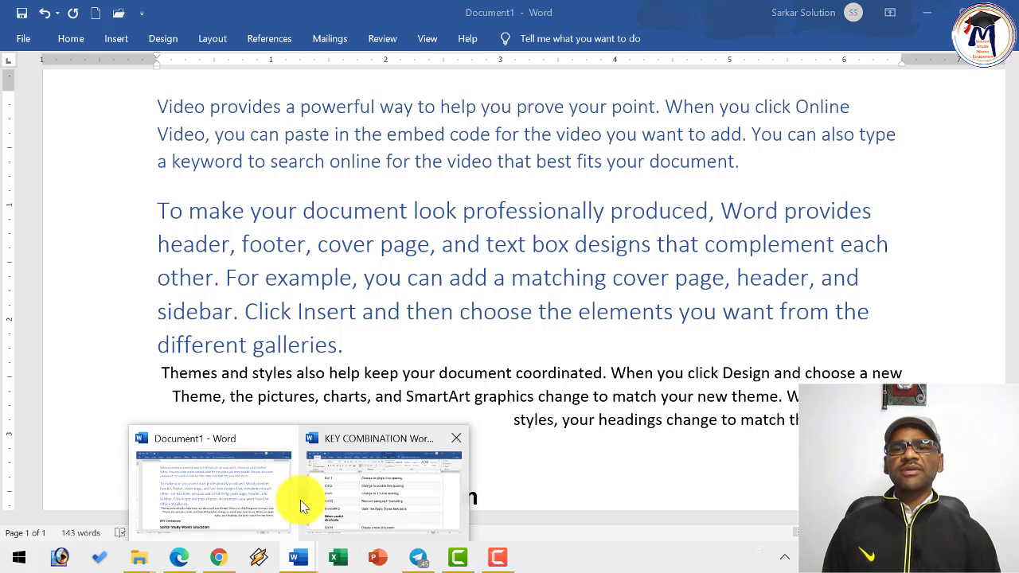
pyautogui.click(376, 495)
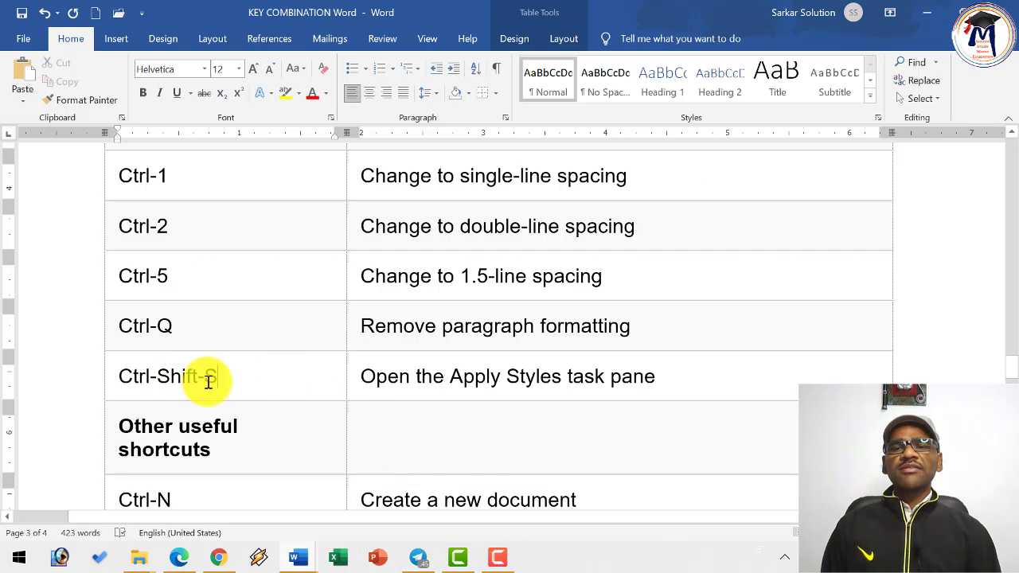
pyautogui.scroll(-4, 232, 328)
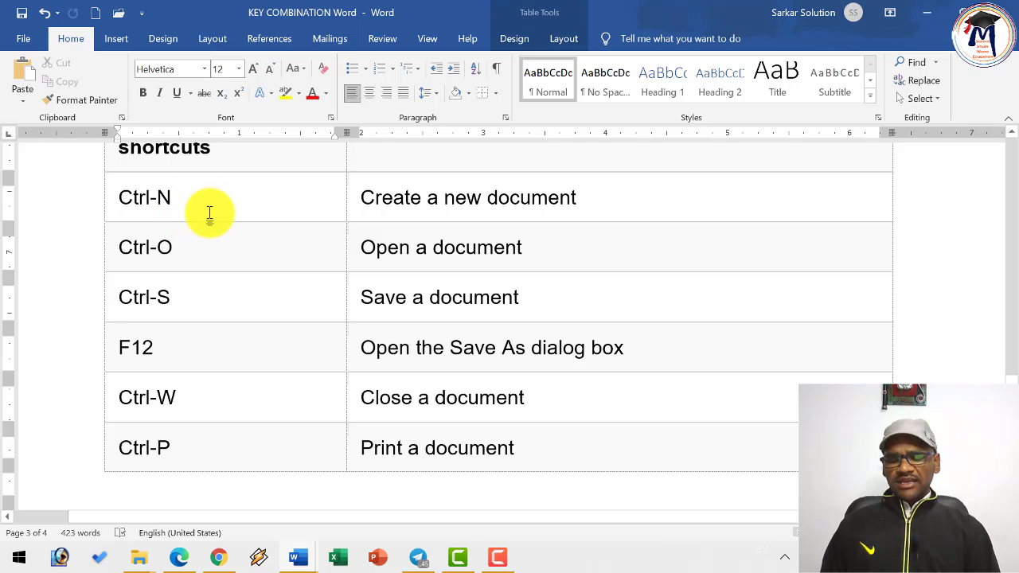
pyautogui.hotkey('ctrl', 'n')
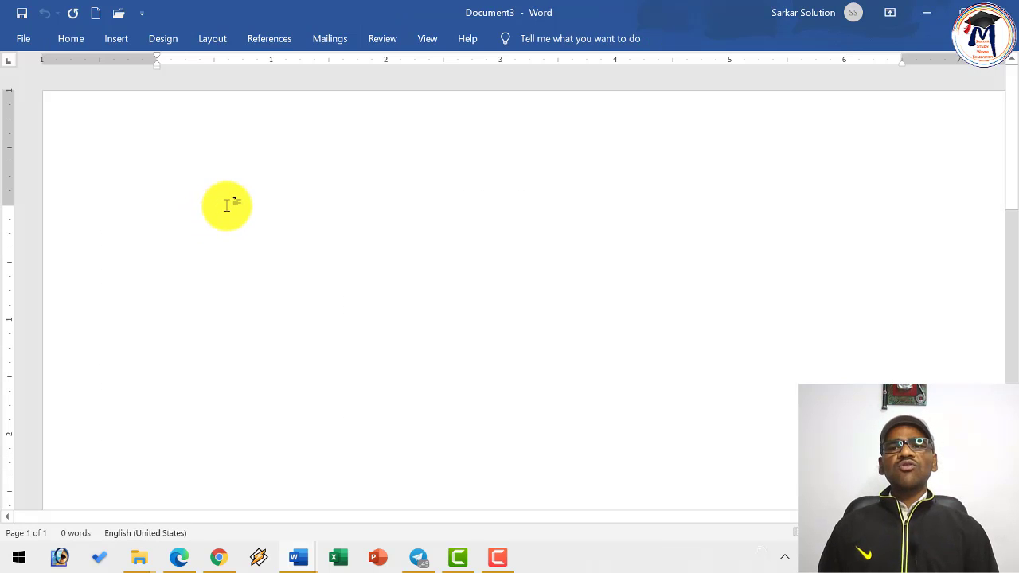
pyautogui.hotkey('ctrl', 'w')
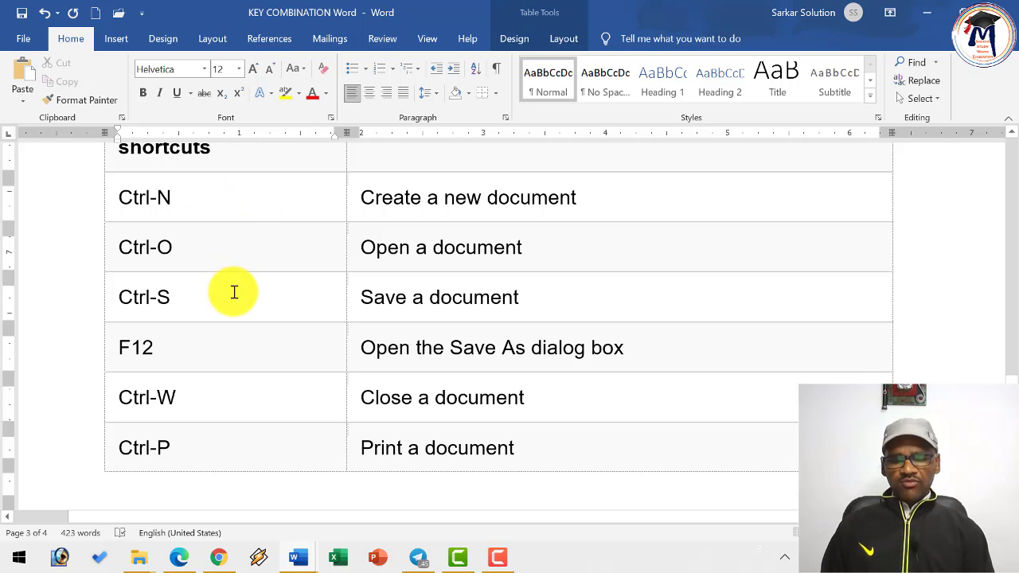
# - Browse the recent documents on the Open page and return to the shortcut table without opening a file
pyautogui.hotkey('ctrl', 'o')
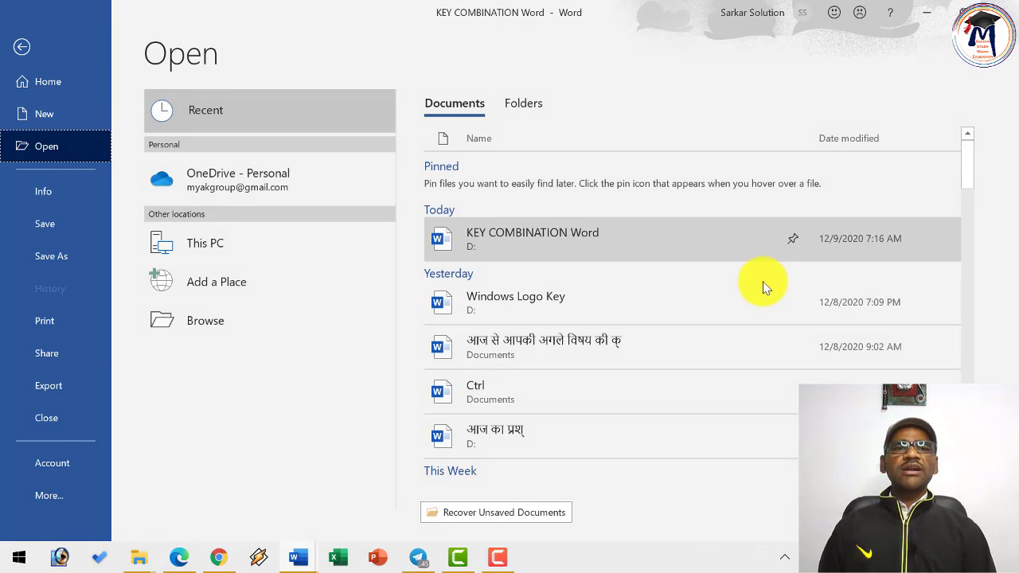
pyautogui.moveTo(805, 317)
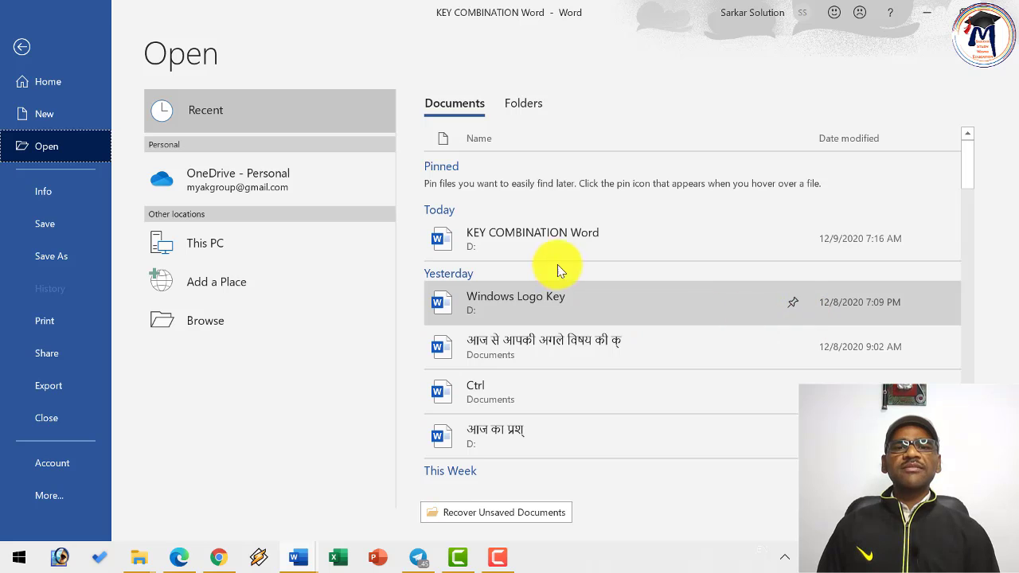
pyautogui.scroll(-8, 553, 353)
pyautogui.scroll(7, 557, 354)
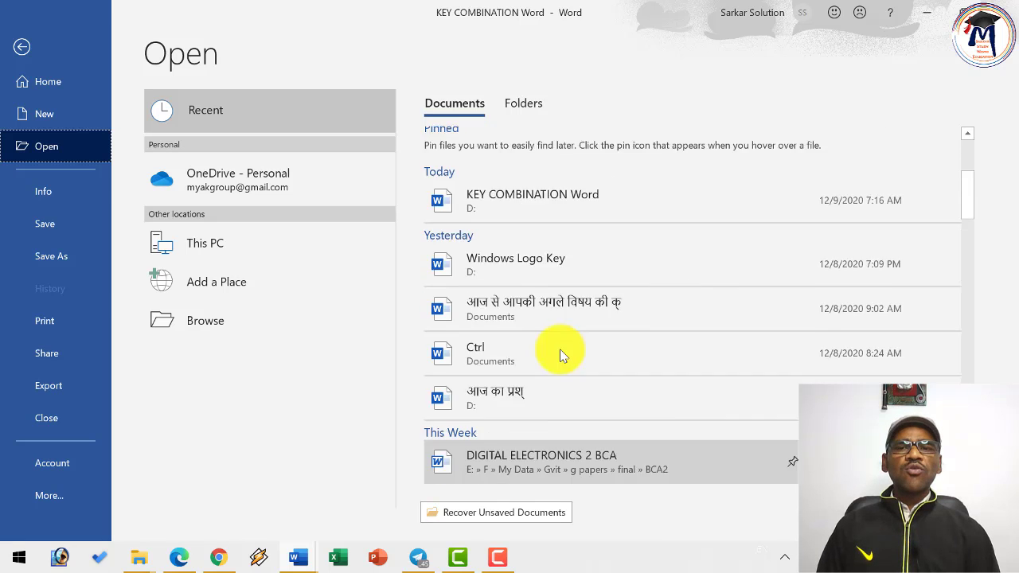
pyautogui.scroll(-3, 526, 358)
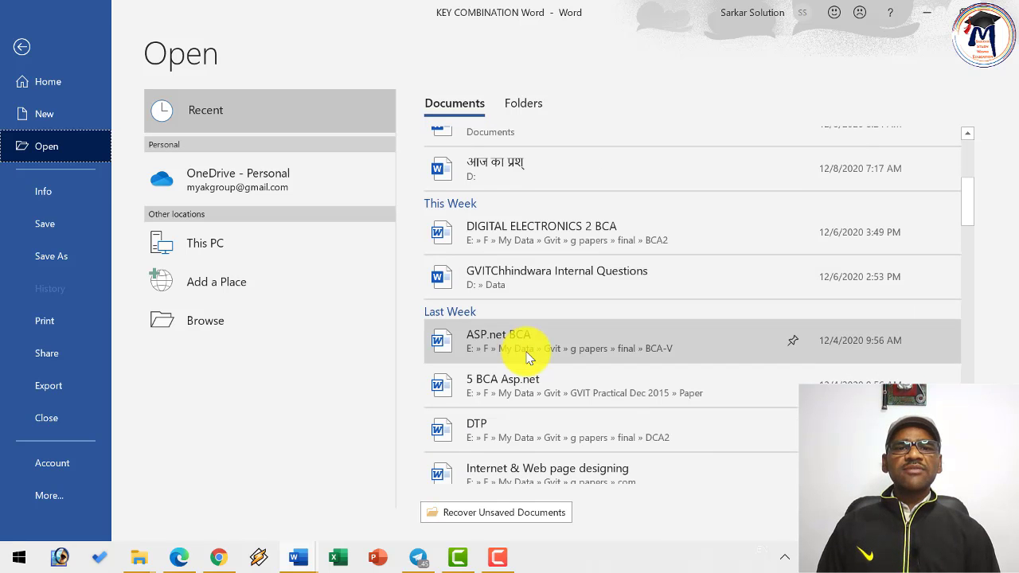
pyautogui.scroll(-3, 528, 357)
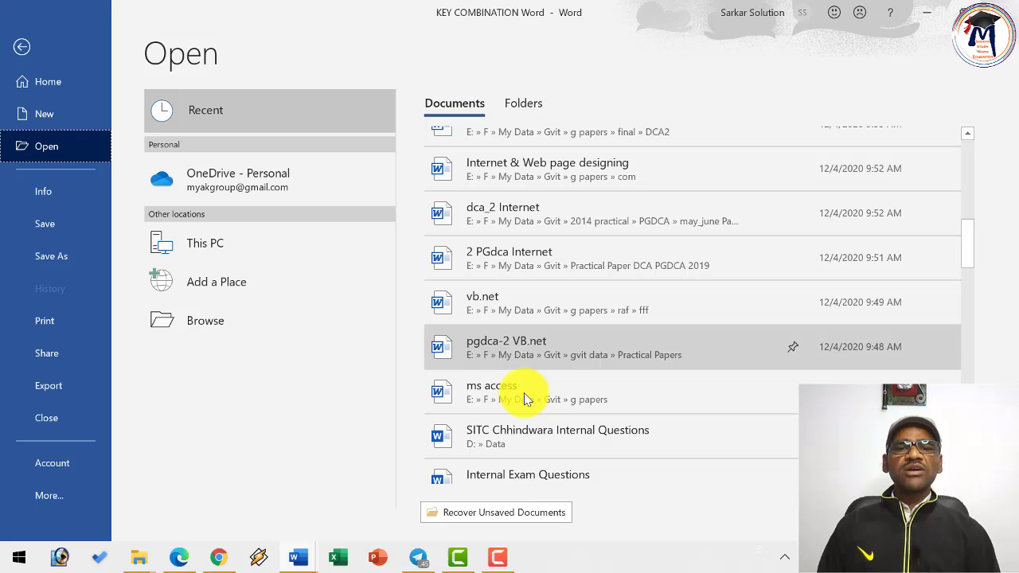
pyautogui.click(528, 104)
pyautogui.click(478, 103)
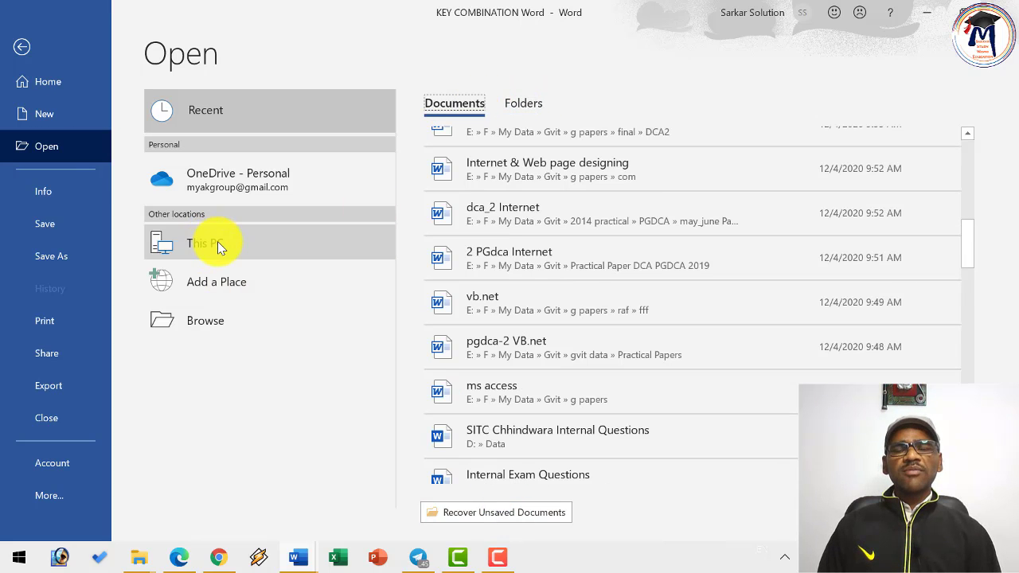
pyautogui.press('Escape')
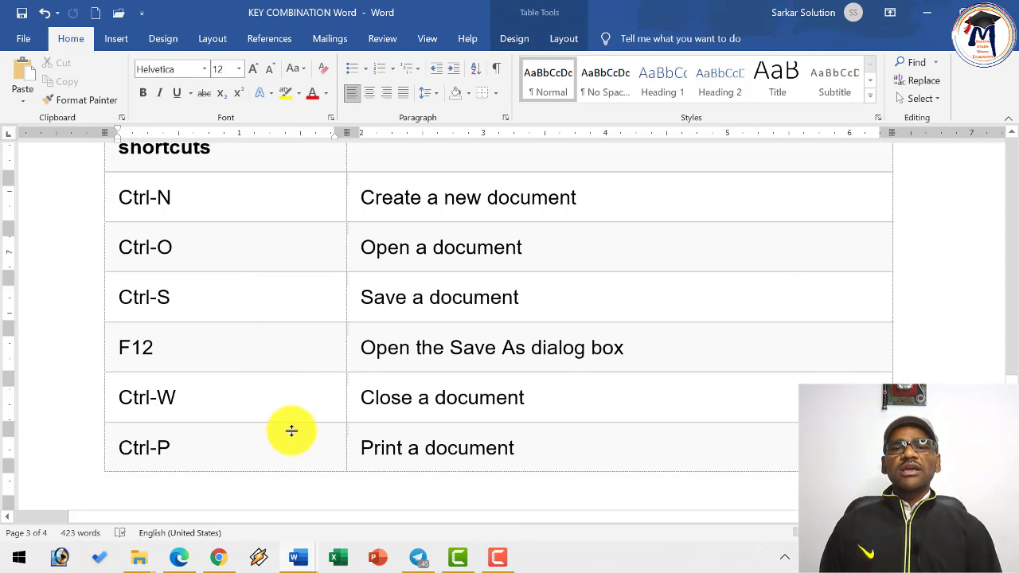
# - Create a blank document, bring up its save prompt, cancel it and close the document unsaved
pyautogui.hotkey('ctrl', 'n')
pyautogui.hotkey('ctrl', 's')
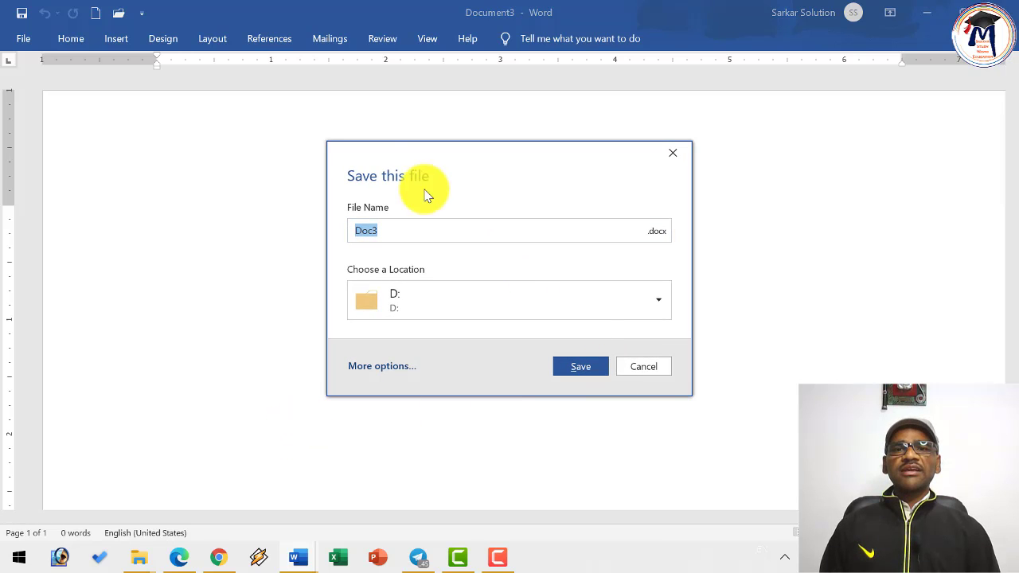
pyautogui.click(642, 369)
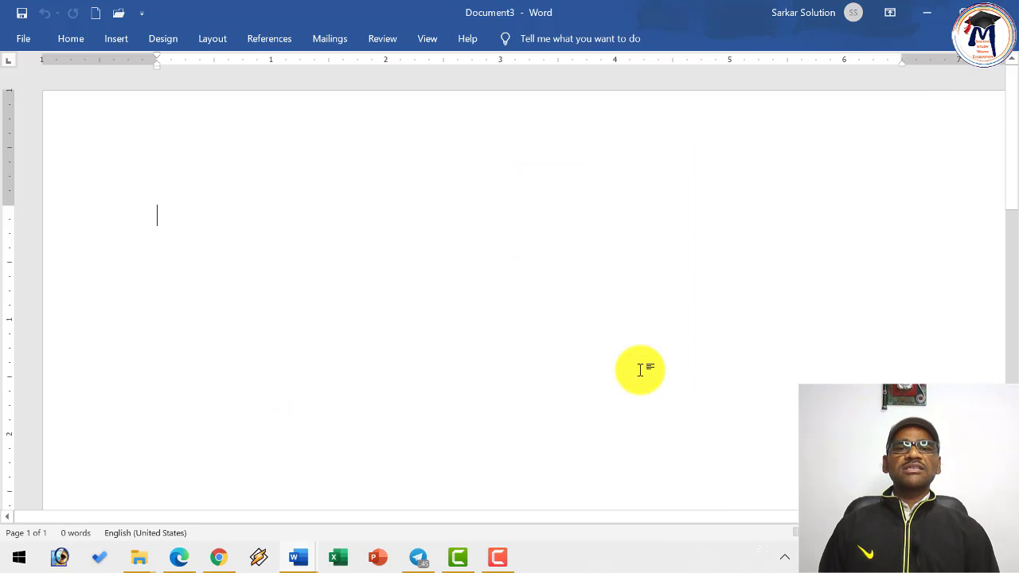
pyautogui.hotkey('ctrl', 'w')
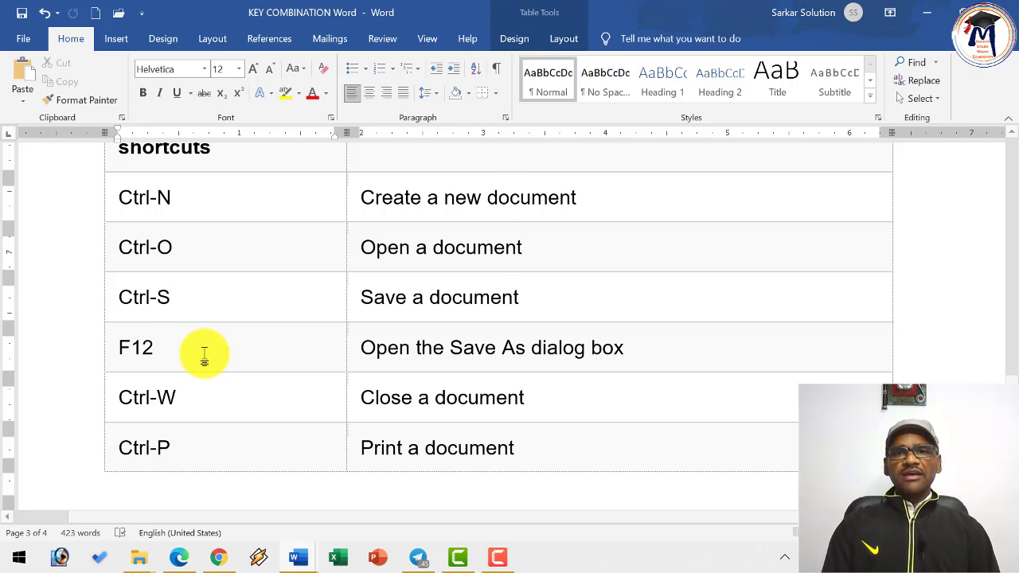
# - Open the Save As dialog for the KEY COMBINATION Word document and cancel it
pyautogui.press('F12')
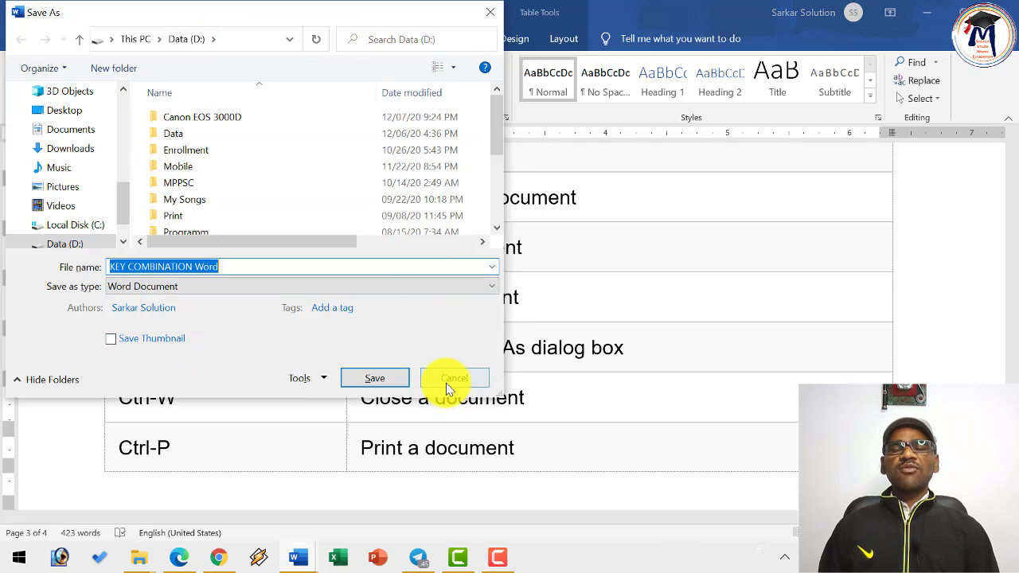
pyautogui.click(446, 381)
# - Create another blank document to try the close-document shortcut and close it
pyautogui.scroll(-3, 256, 346)
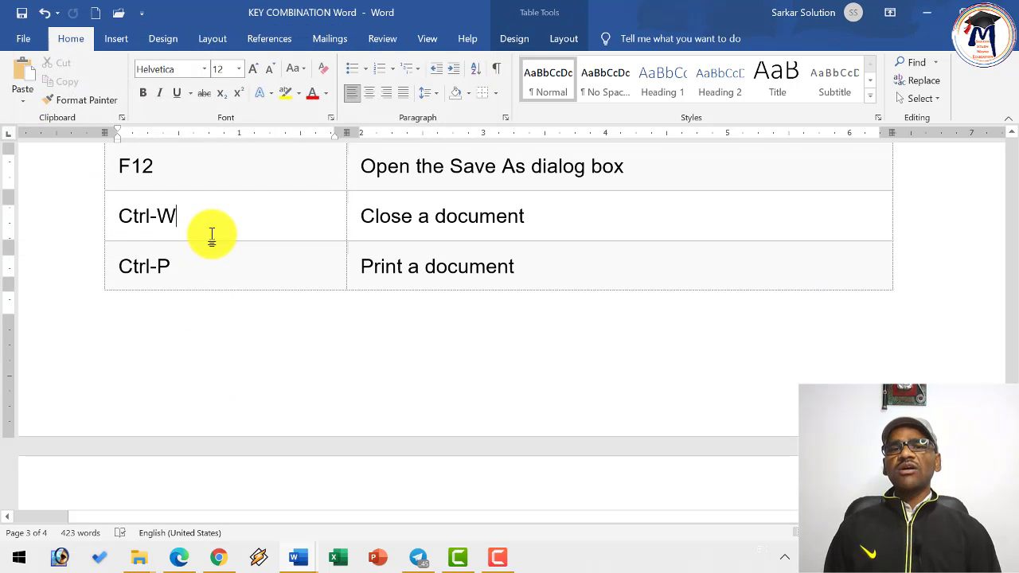
pyautogui.hotkey('ctrl', 'n')
pyautogui.hotkey('ctrl', 'w')
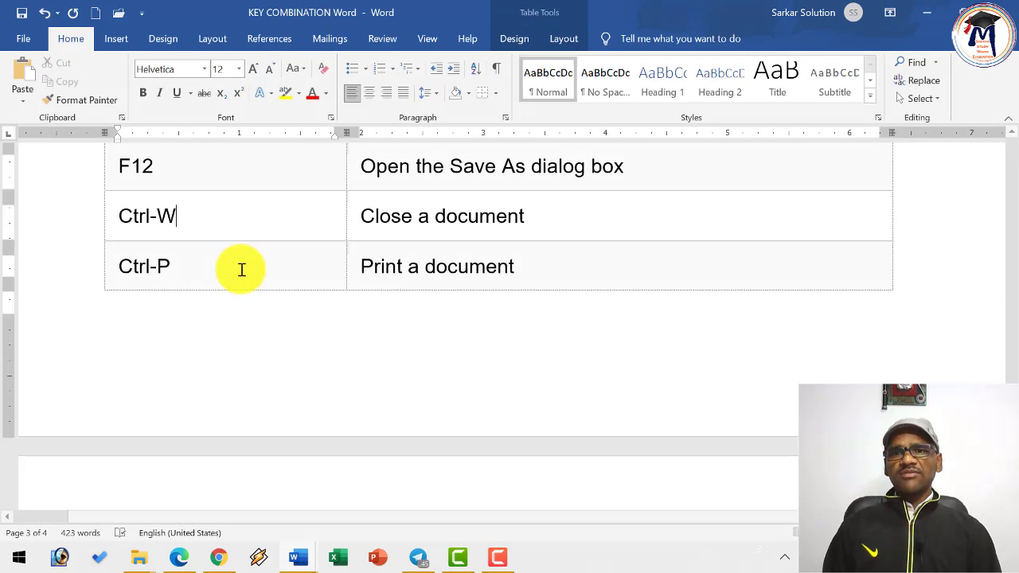
# - Bring up the print settings and preview for the shortcut document and return to the table without printing
pyautogui.click(225, 266)
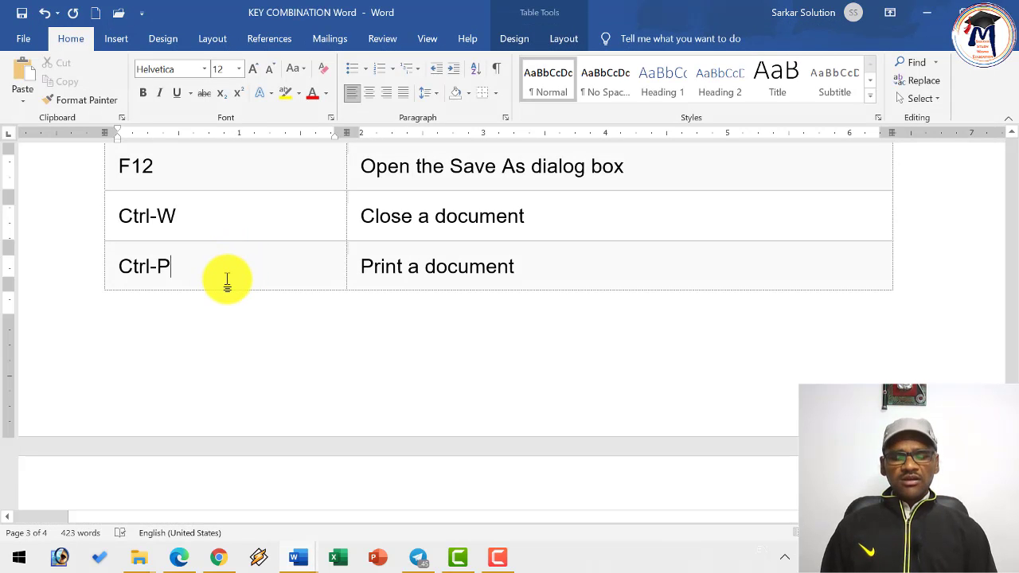
pyautogui.hotkey('ctrl', 'p')
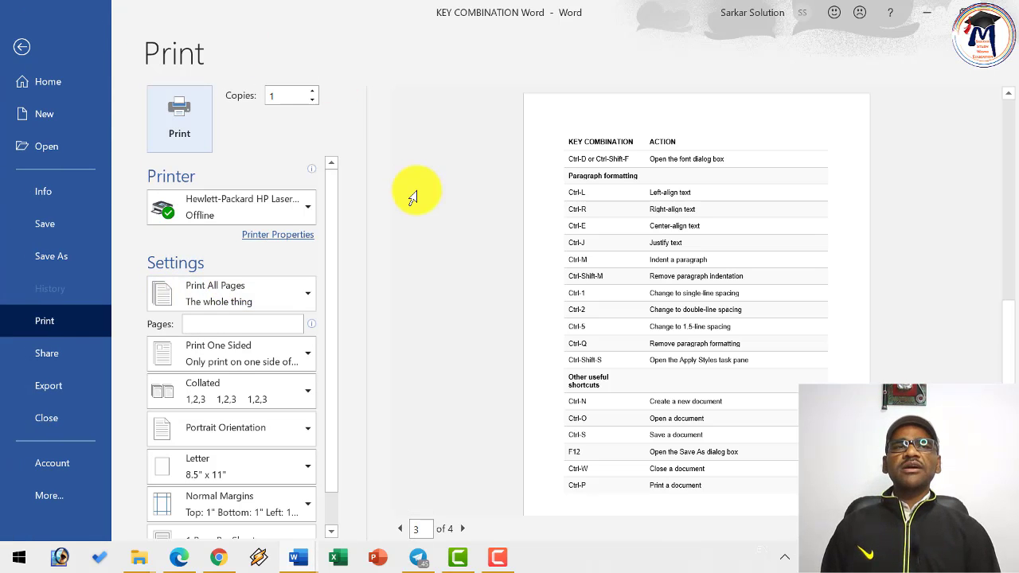
pyautogui.press('Escape')
# - Cycle the shortcut document through Outline, Print Layout and Draft views
pyautogui.scroll(-5, 398, 266)
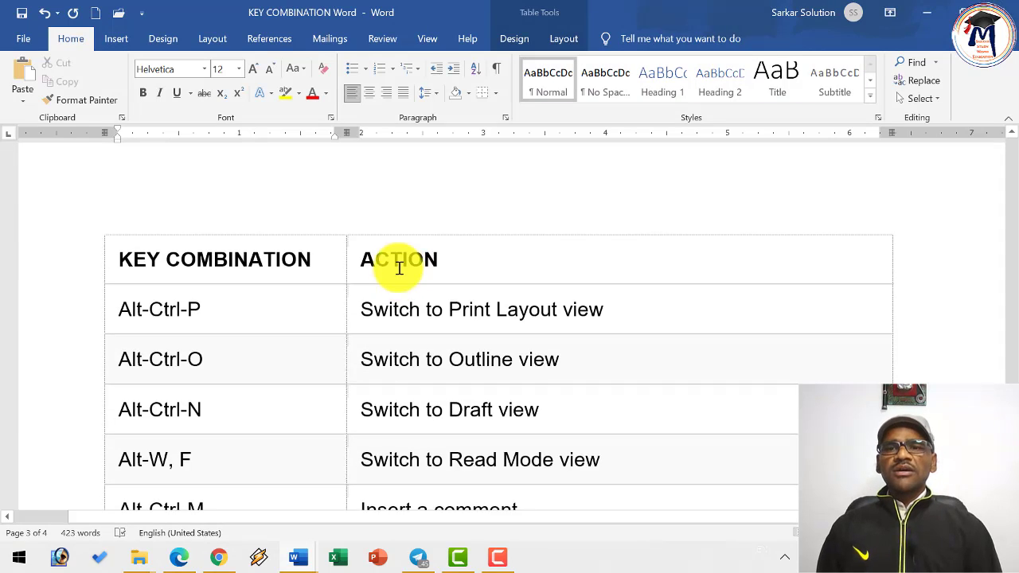
pyautogui.click(234, 294)
pyautogui.scroll(-2, 234, 294)
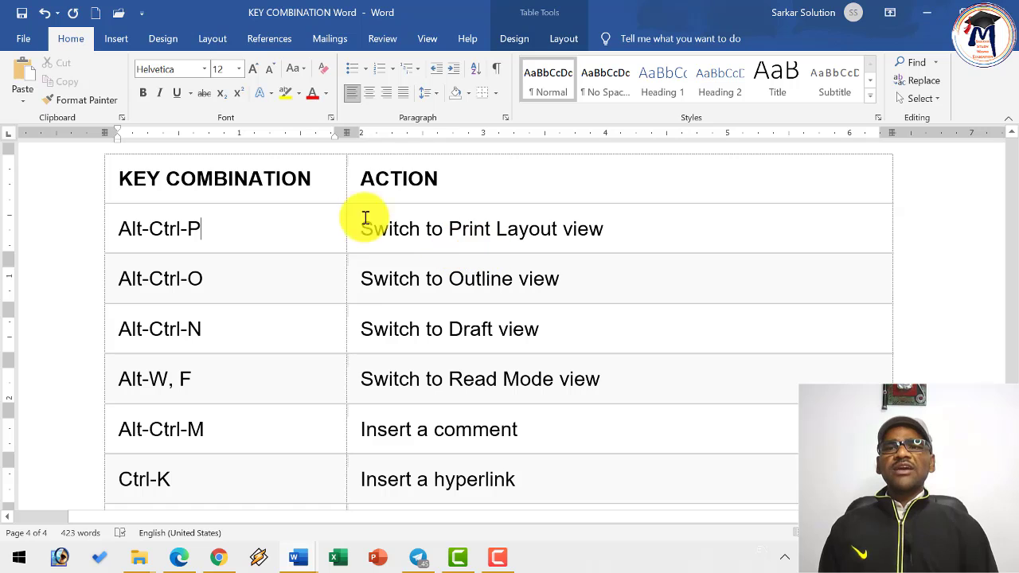
pyautogui.click(430, 39)
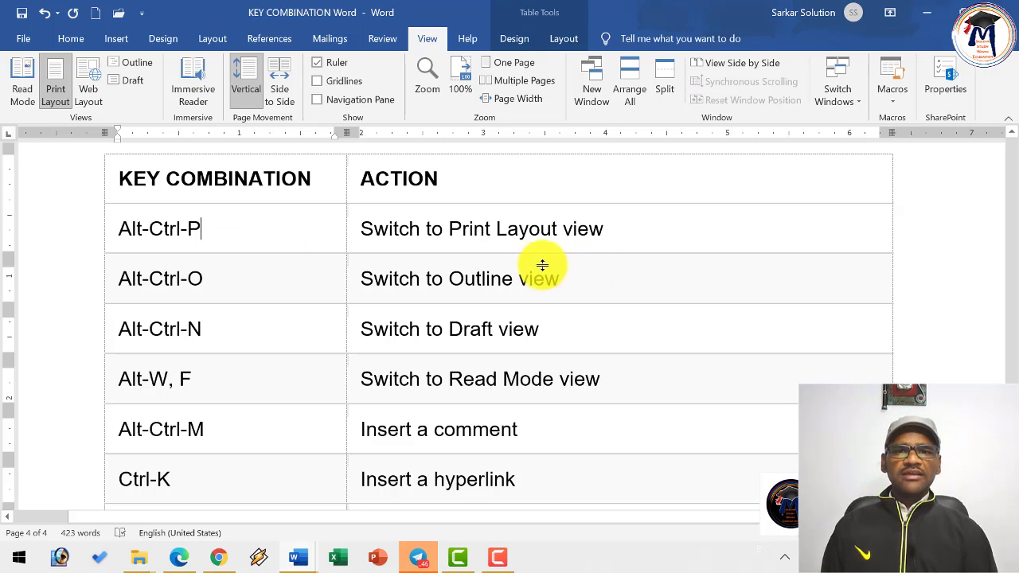
pyautogui.hotkey('ctrl', 'alt', 'o')
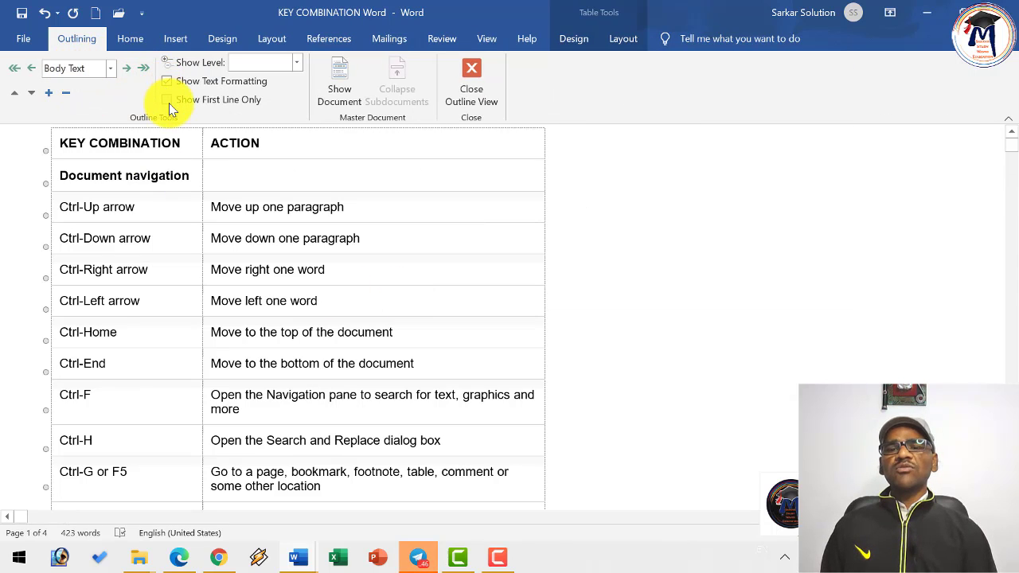
pyautogui.hotkey('ctrl', 'alt', 'p')
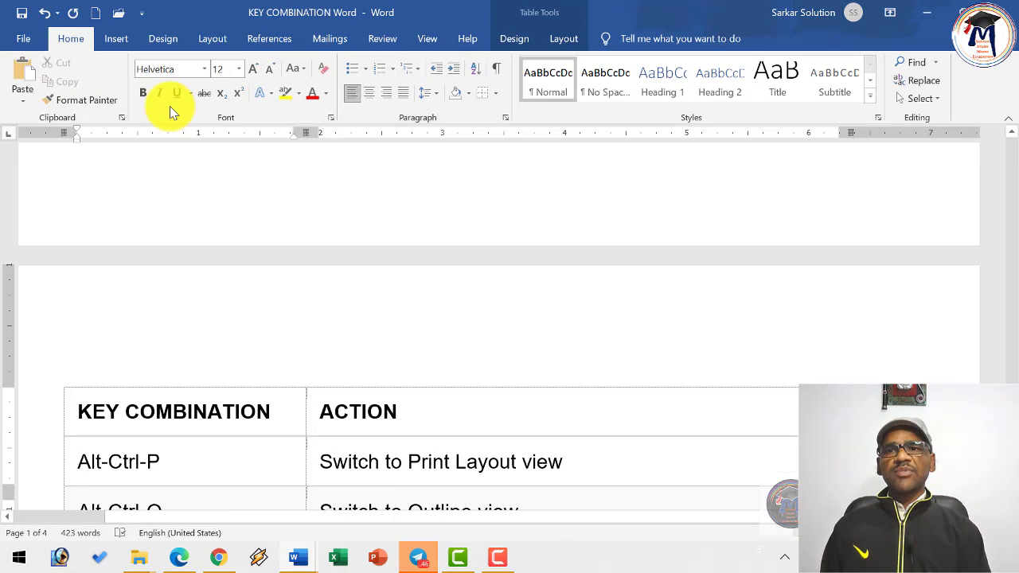
pyautogui.scroll(-5, 387, 164)
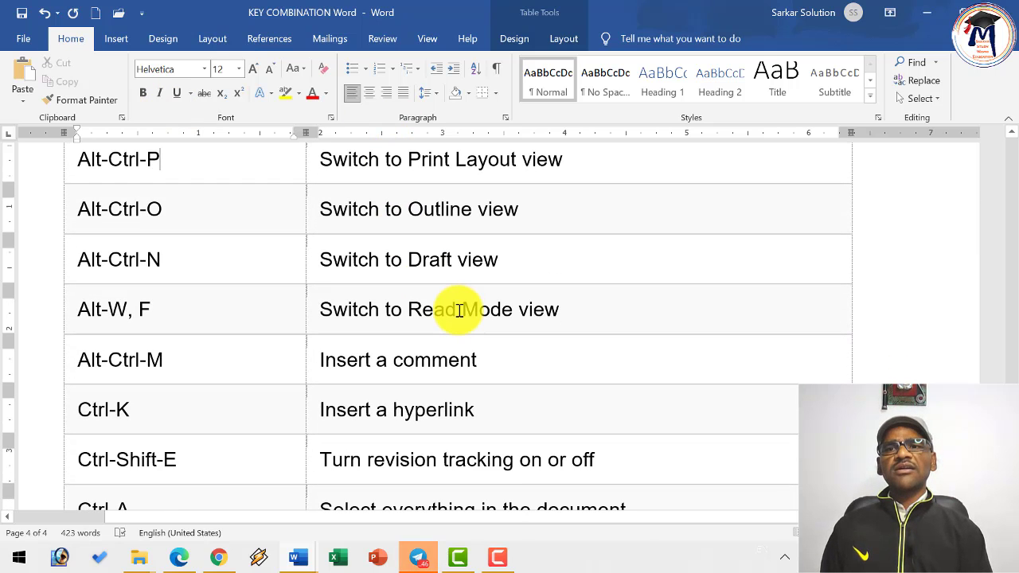
pyautogui.scroll(-6, 459, 310)
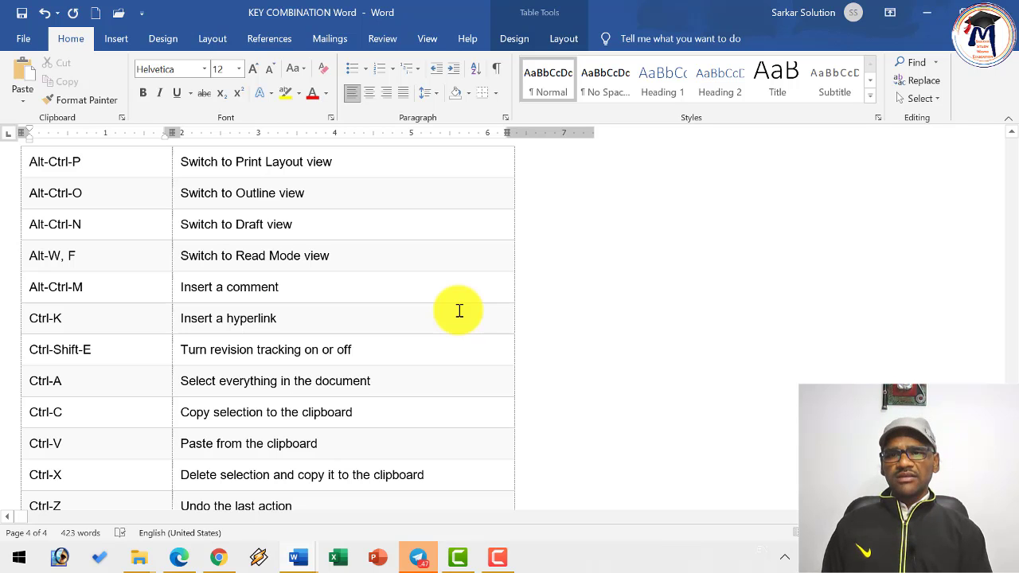
# - Switch to Document1 and undo the last style change on its second paragraph
pyautogui.hotkey('alt', 'Tab')
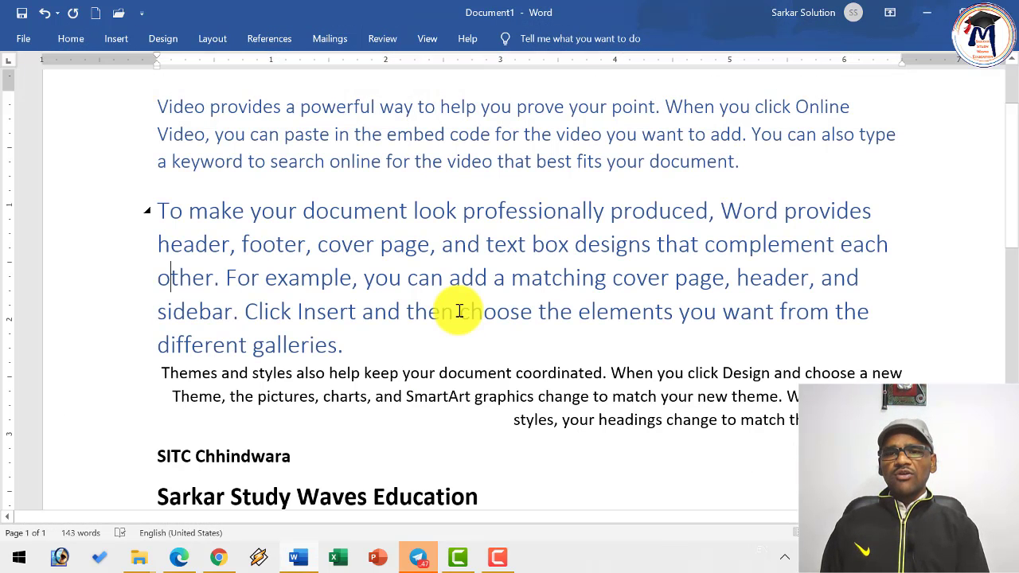
pyautogui.hotkey('ctrl', 'z')
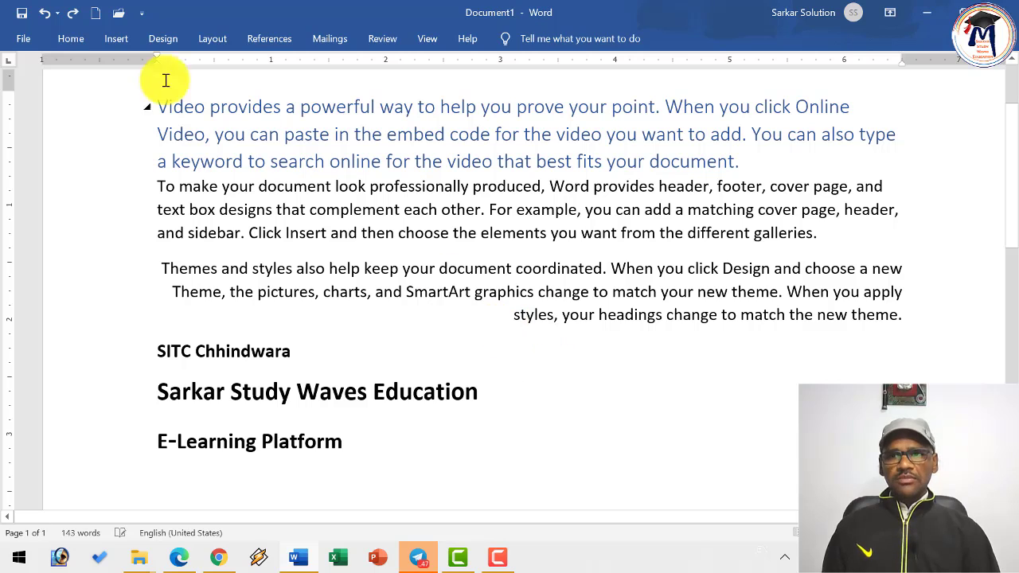
# - Reopen the recent KEY COMBINATION Word document and go to the view-switching shortcuts on its last page
pyautogui.click(20, 38)
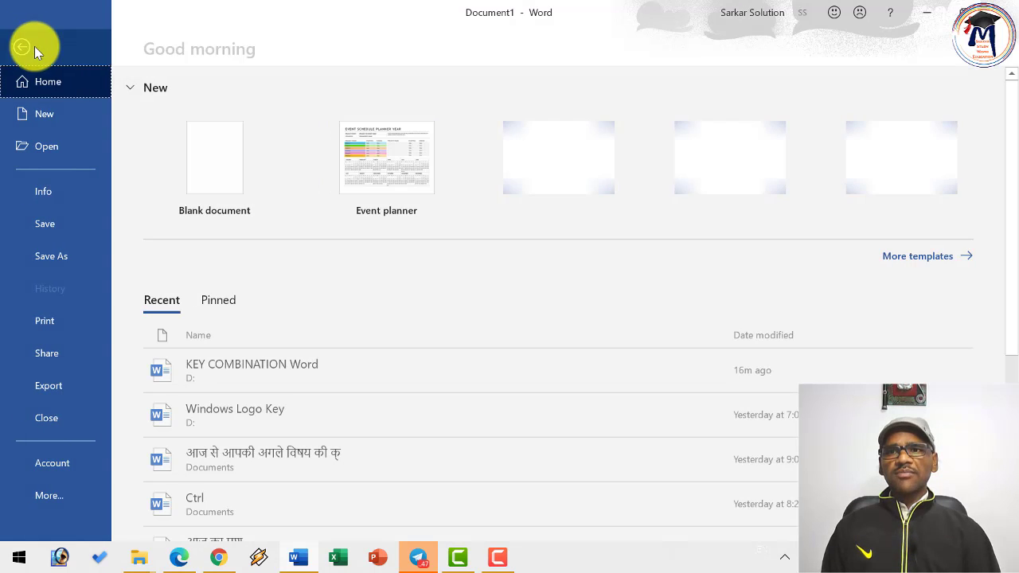
pyautogui.click(55, 146)
pyautogui.click(508, 239)
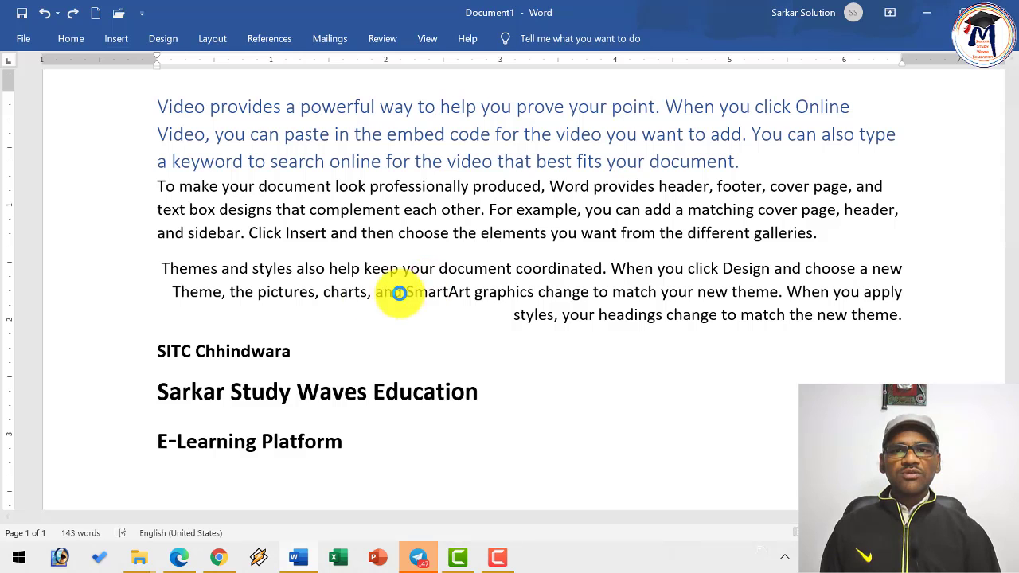
pyautogui.scroll(-15, 473, 299)
pyautogui.scroll(-20, 476, 282)
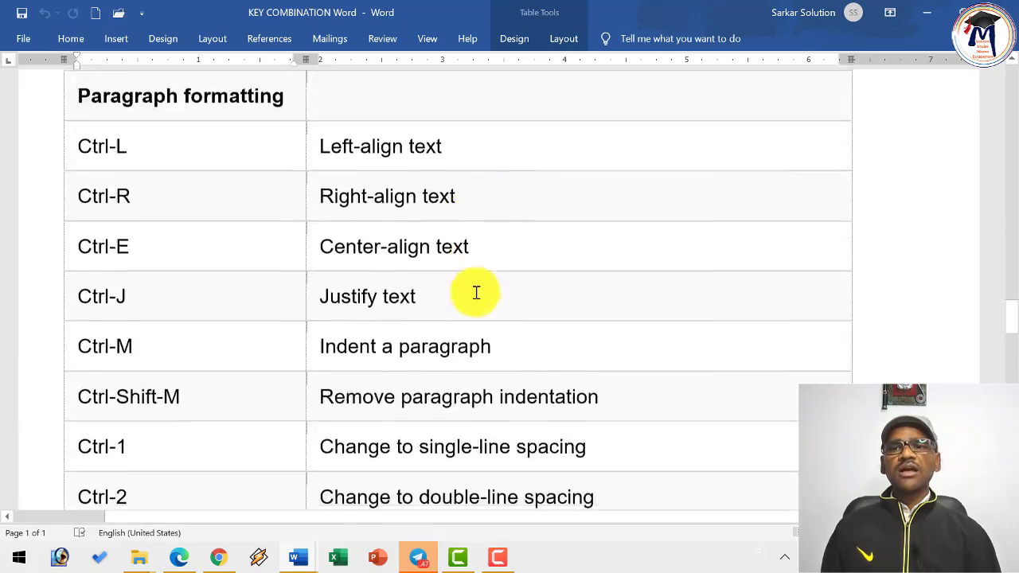
pyautogui.scroll(-10, 470, 298)
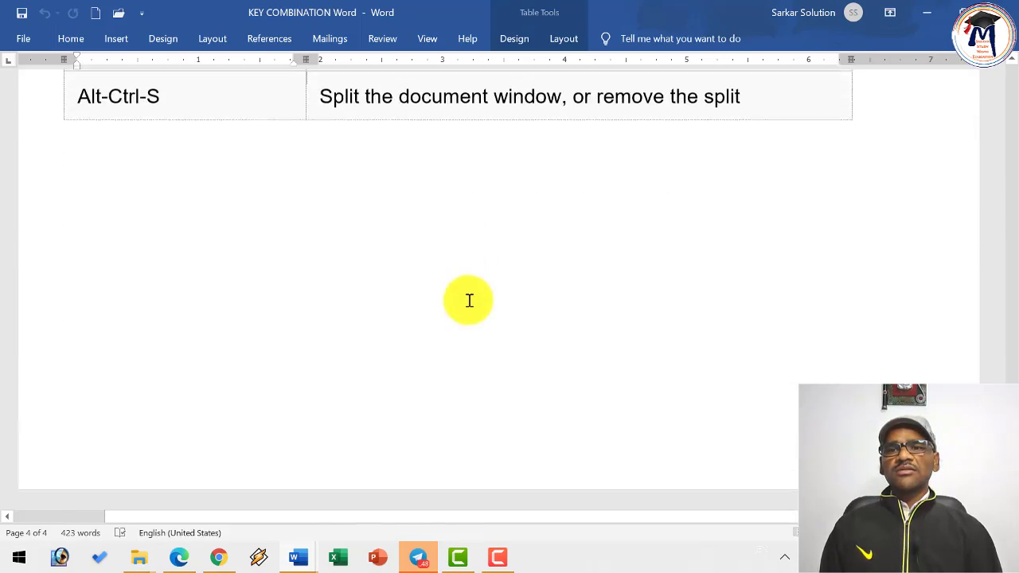
pyautogui.scroll(15, 469, 301)
pyautogui.scroll(-3, 469, 303)
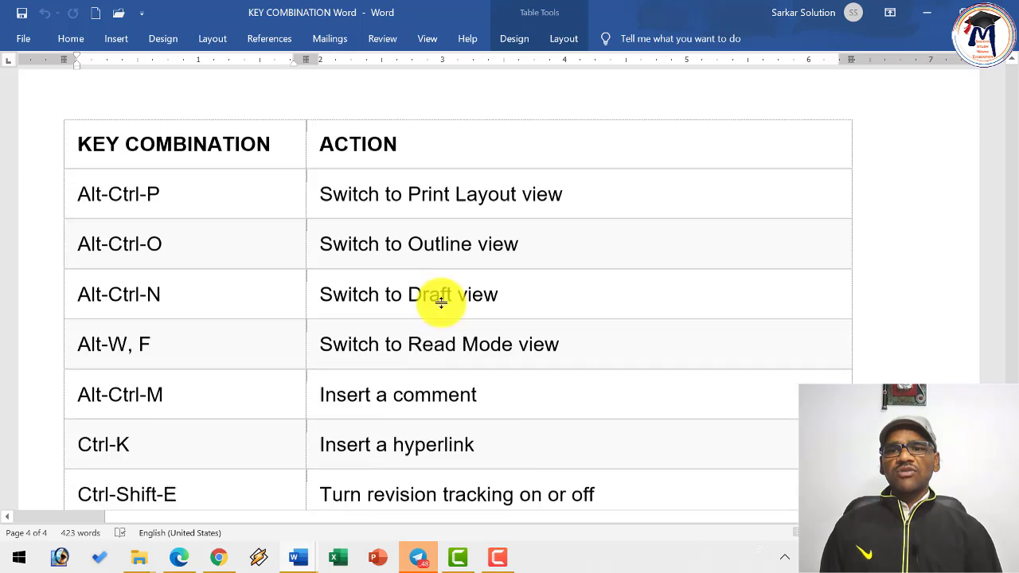
# - Try to switch the shortcut document to Read Mode view
pyautogui.click(180, 326)
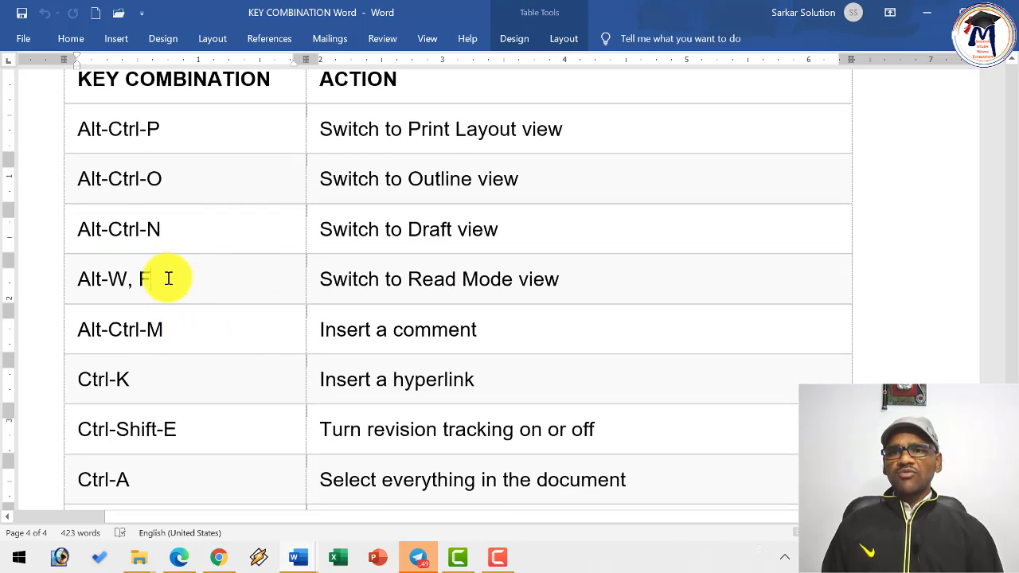
pyautogui.press('alt')
pyautogui.press('w')
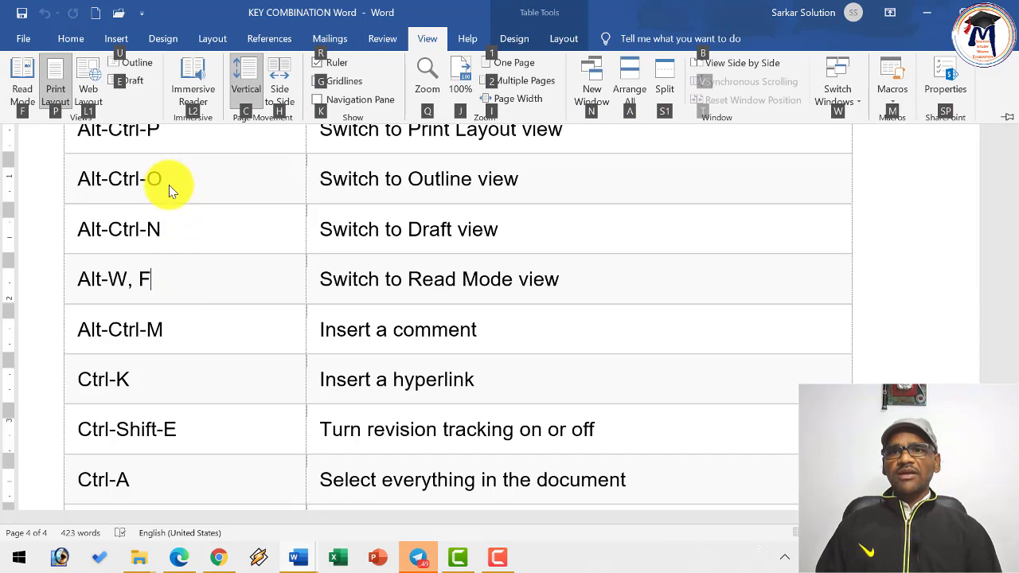
pyautogui.click(561, 40)
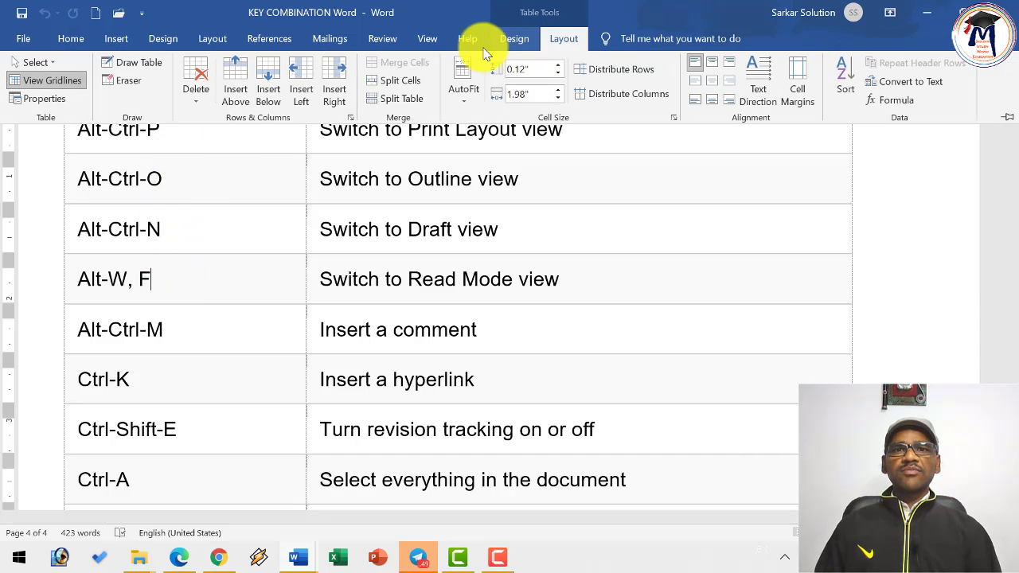
pyautogui.click(428, 44)
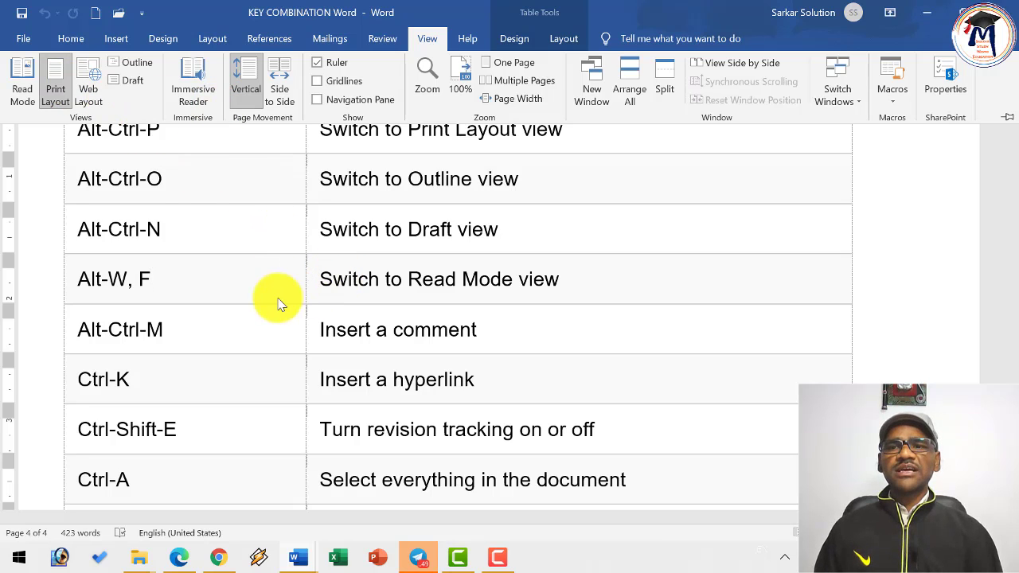
pyautogui.click(214, 277)
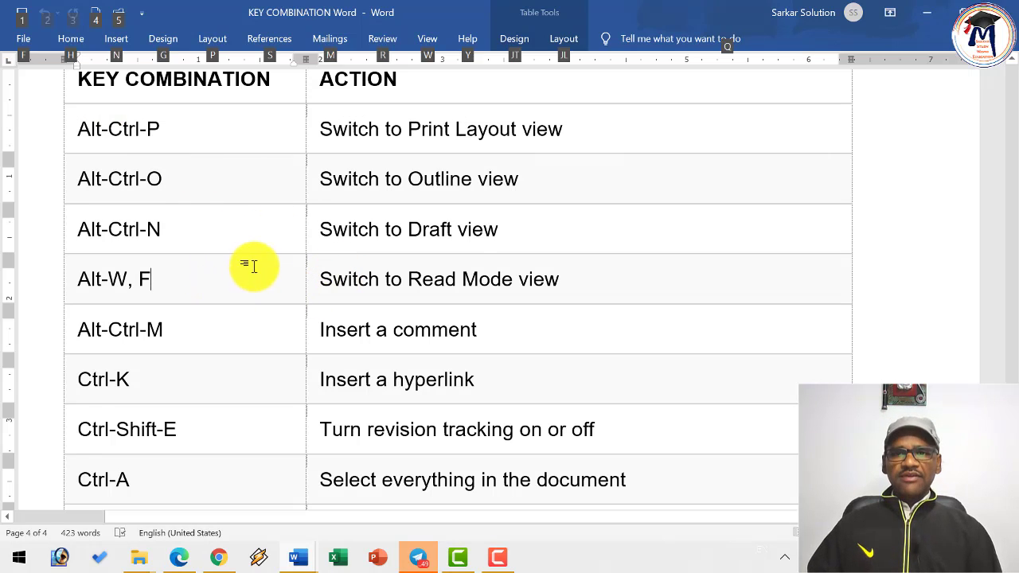
pyautogui.click(423, 285)
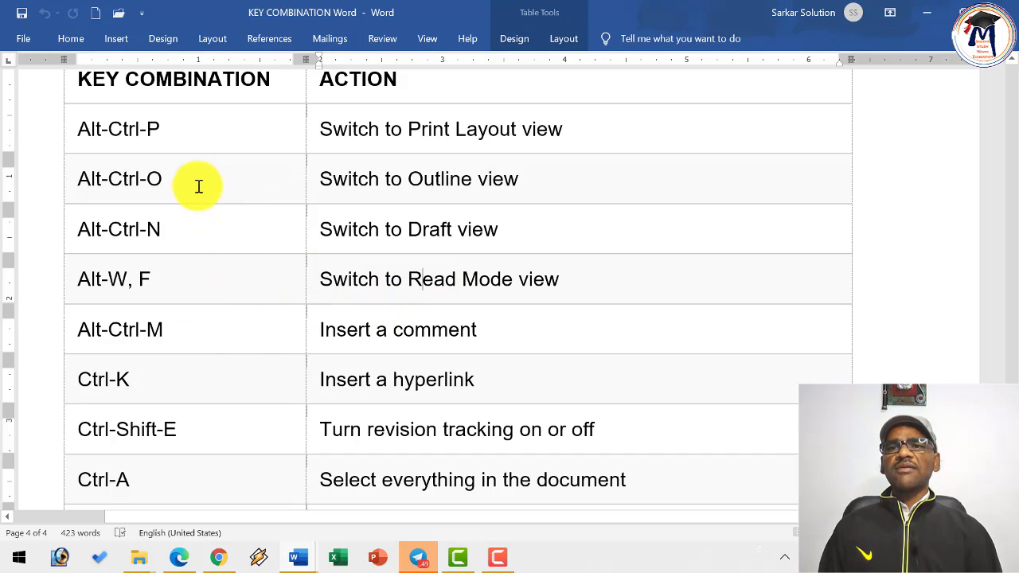
# - Insert an empty comment at the end of the Alt-Ctrl-M entry and close the comments pane
pyautogui.click(194, 341)
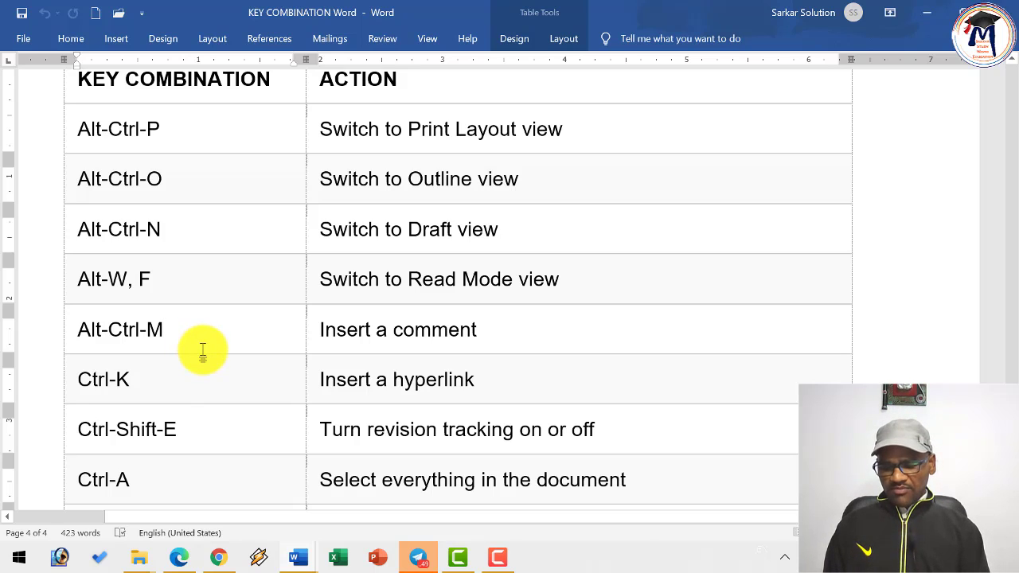
pyautogui.hotkey('ctrl', 'alt', 'm')
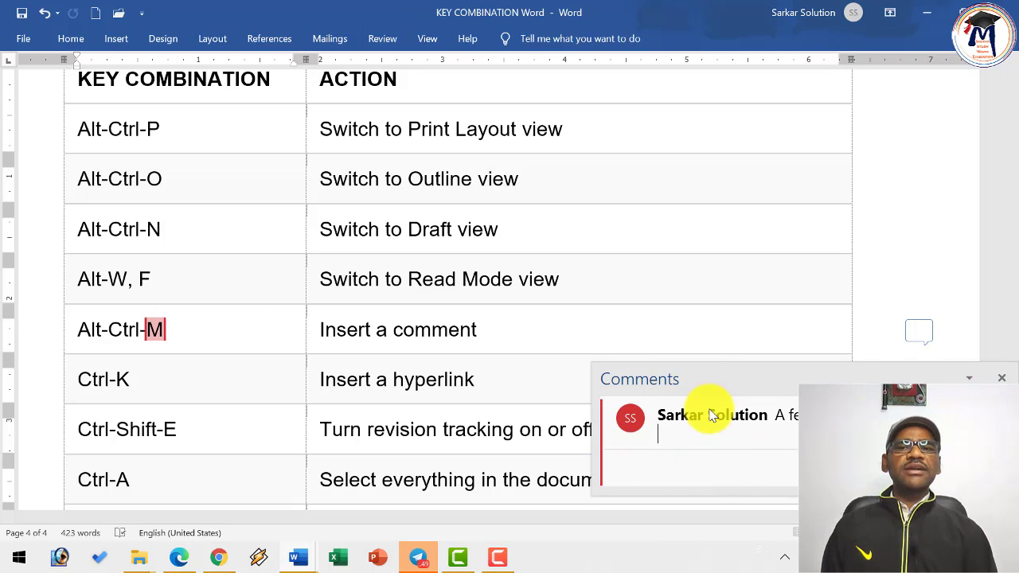
pyautogui.click(1003, 378)
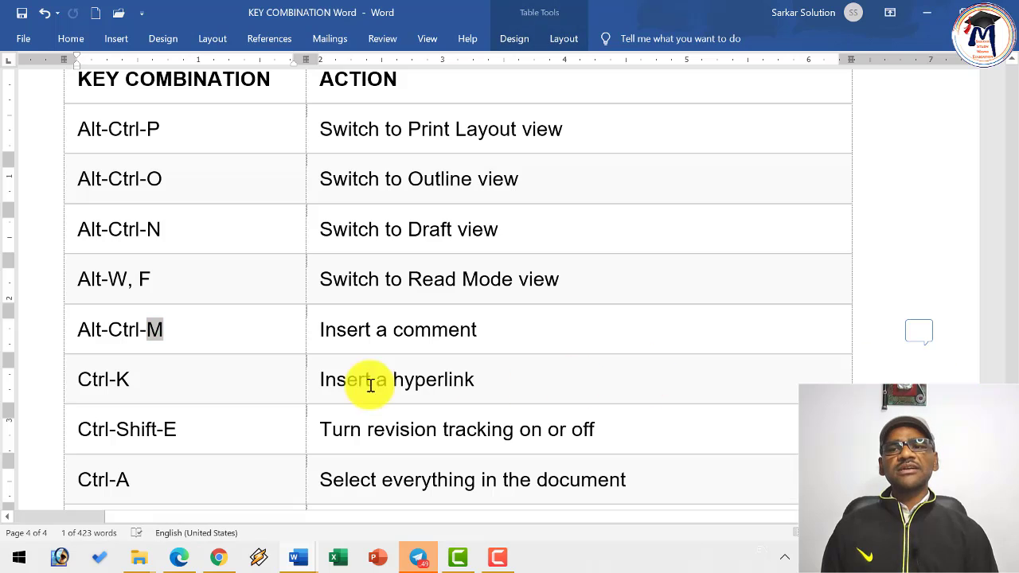
# - Open the Insert Hyperlink dialog at the Ctrl-K entry, look through the files on drive D and cancel it
pyautogui.click(198, 387)
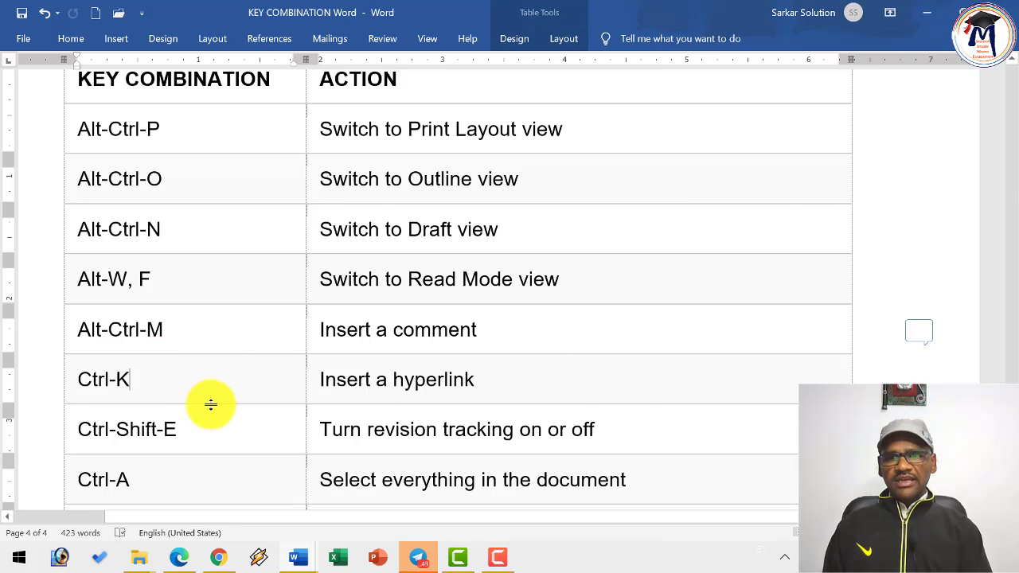
pyautogui.hotkey('ctrl', 'k')
pyautogui.scroll(-5, 542, 209)
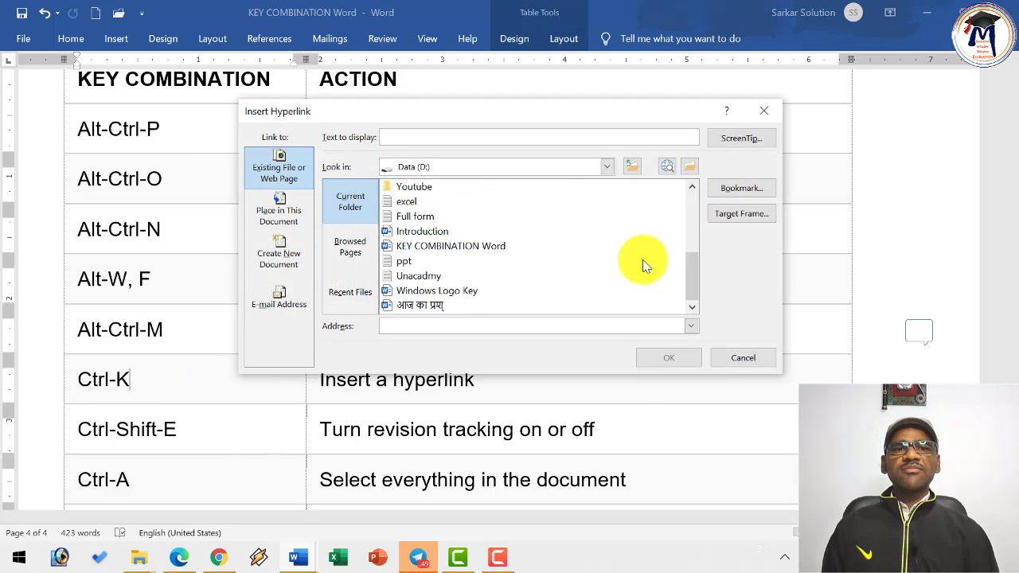
pyautogui.moveTo(691, 282); pyautogui.dragTo(649, 296)
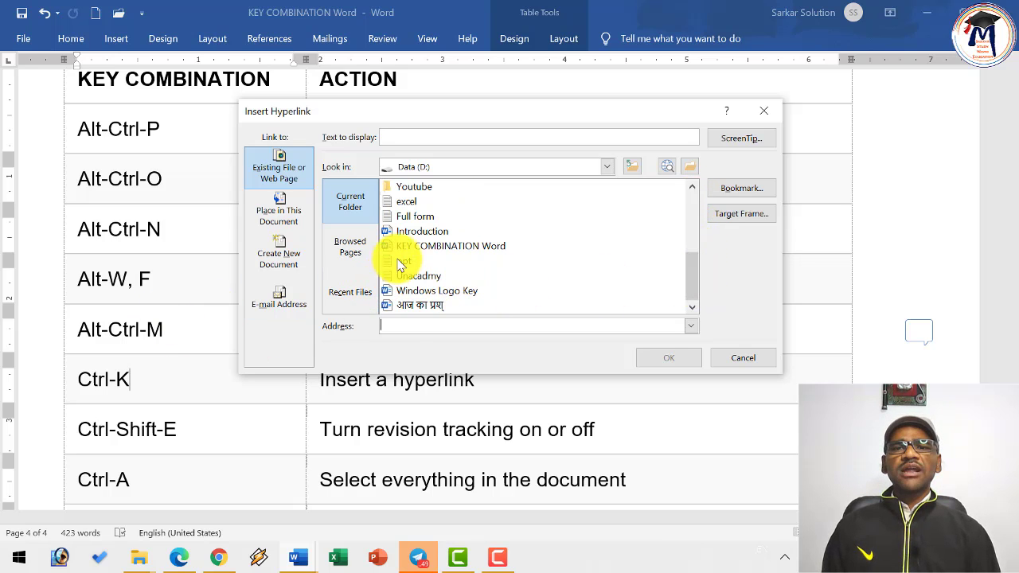
pyautogui.click(745, 363)
# - Link the Ctrl-K text to the file Windows Logo Key.docx and undo the hyperlink
pyautogui.moveTo(68, 375); pyautogui.dragTo(131, 376)
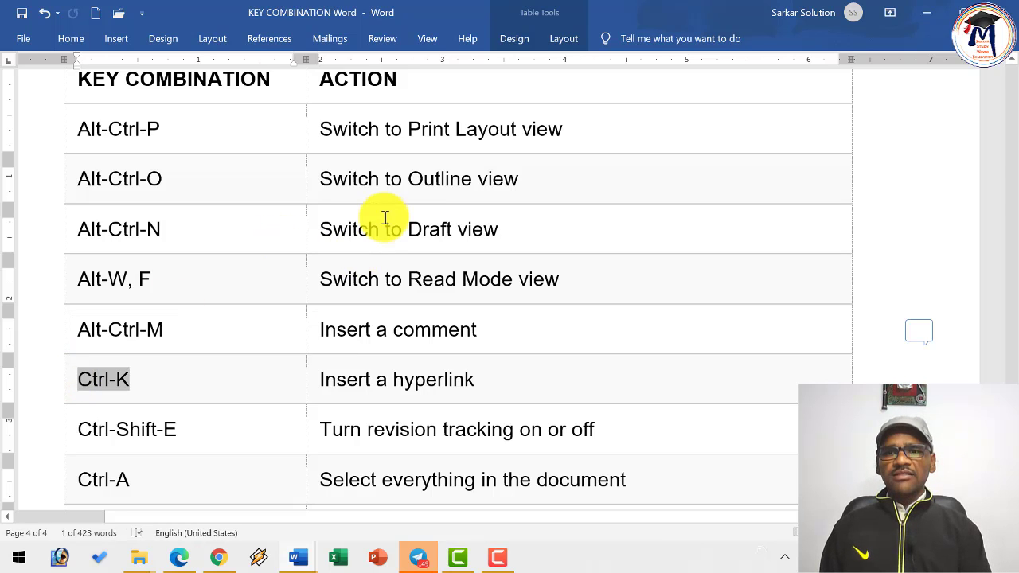
pyautogui.hotkey('ctrl', 'k')
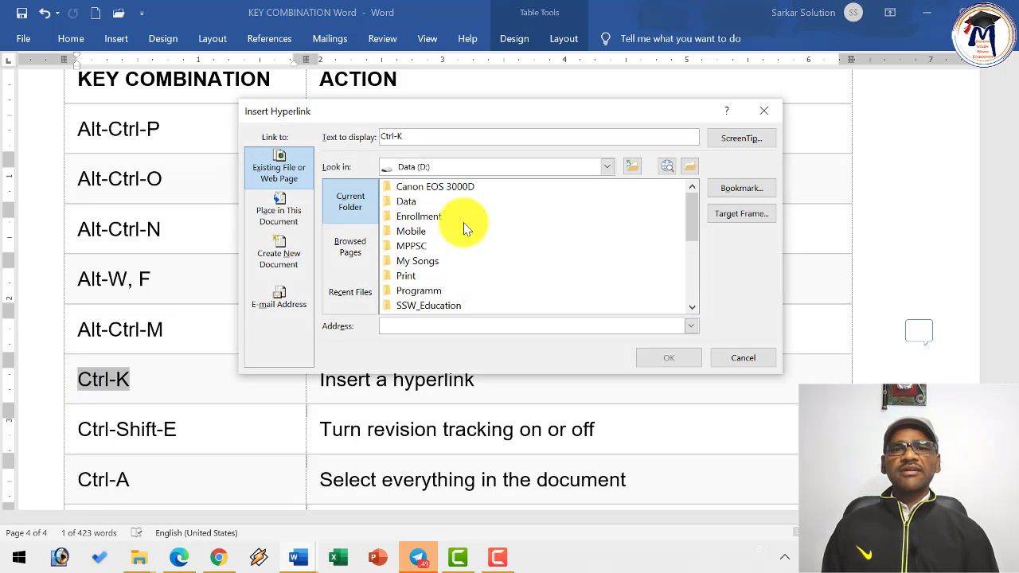
pyautogui.scroll(-5, 461, 238)
pyautogui.click(427, 292)
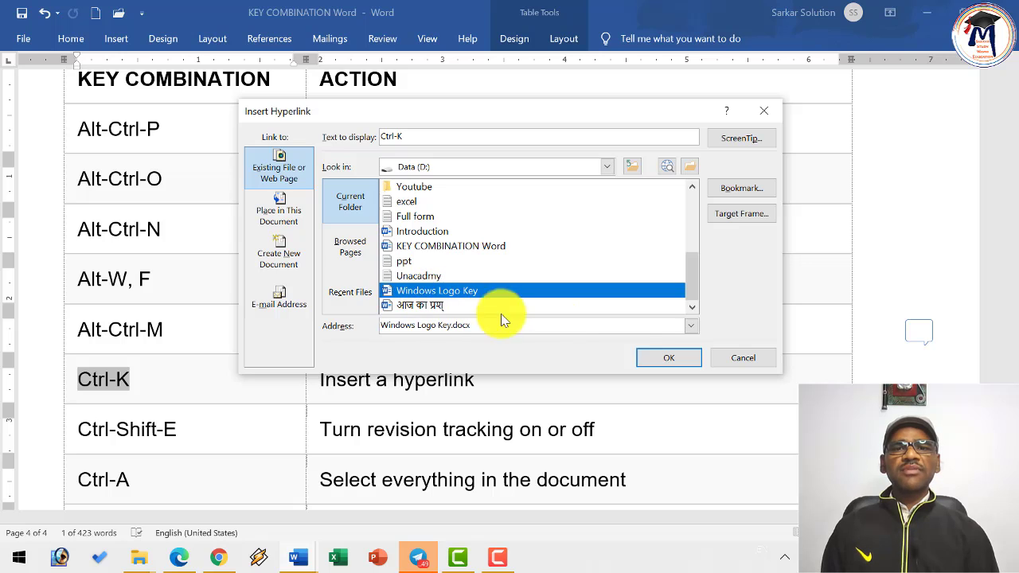
pyautogui.click(667, 357)
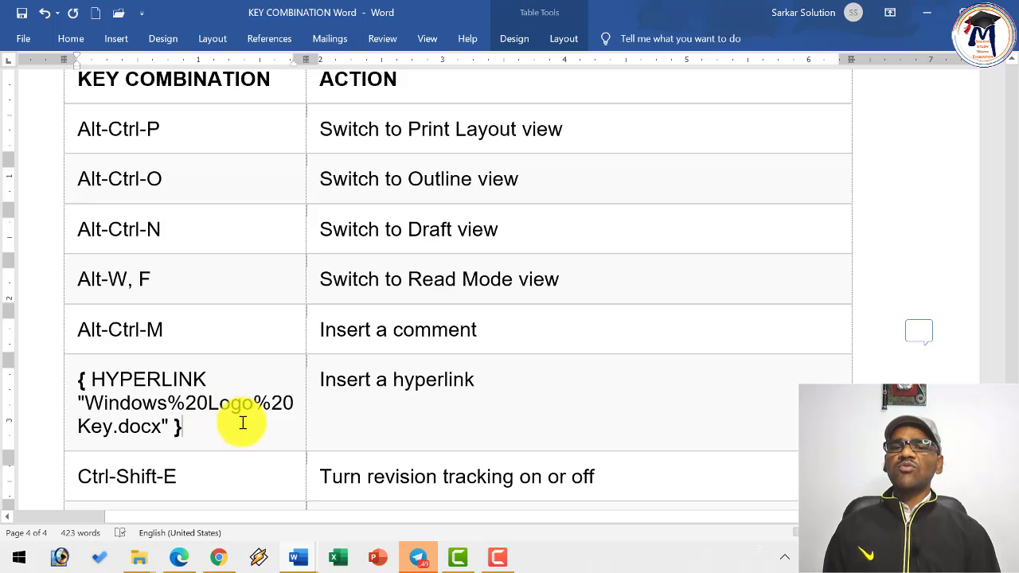
pyautogui.hotkey('ctrl', 'z')
pyautogui.click(148, 377)
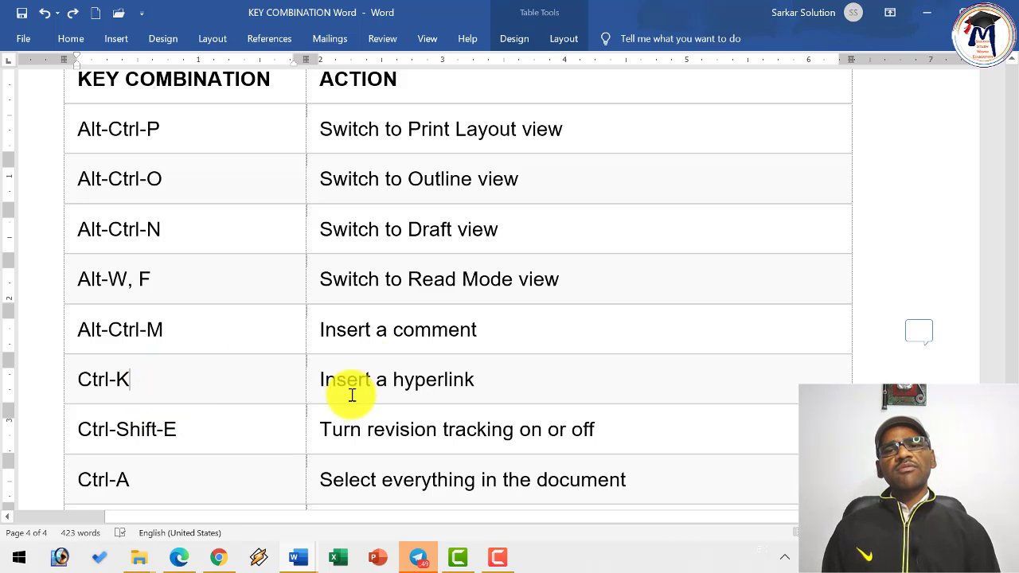
# - Select everything in the document, starting from the Ctrl-A entry
pyautogui.scroll(-3, 346, 388)
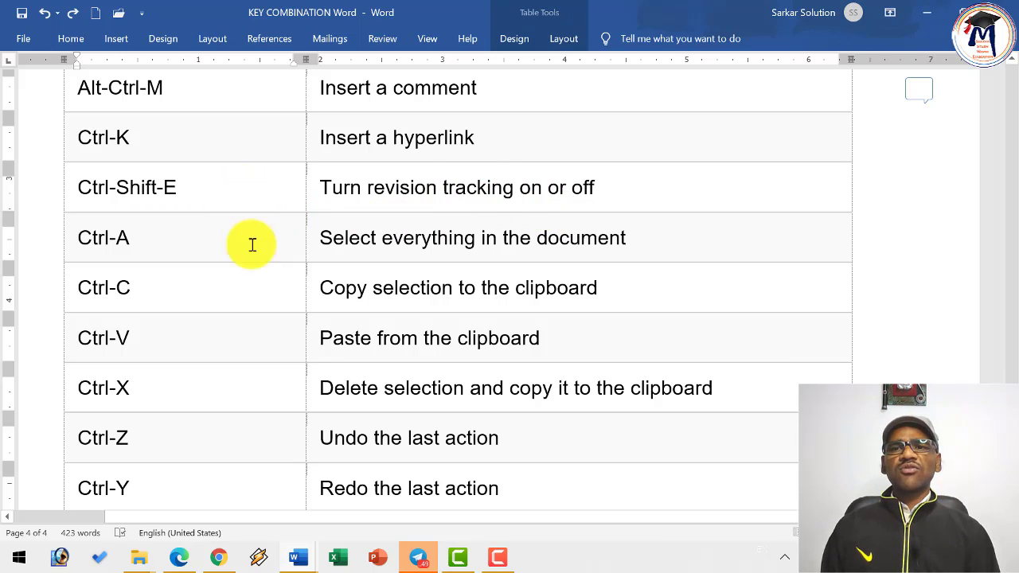
pyautogui.click(161, 239)
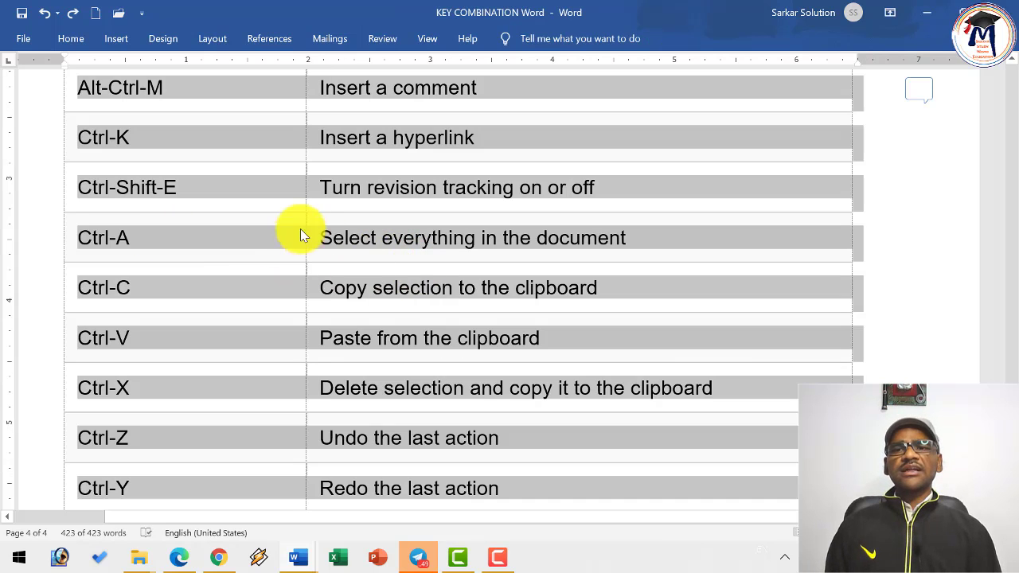
# - Highlight the Ctrl-C, Ctrl-V and Ctrl-X entries of the shortcut table one after another
pyautogui.moveTo(110, 290); pyautogui.dragTo(73, 290)
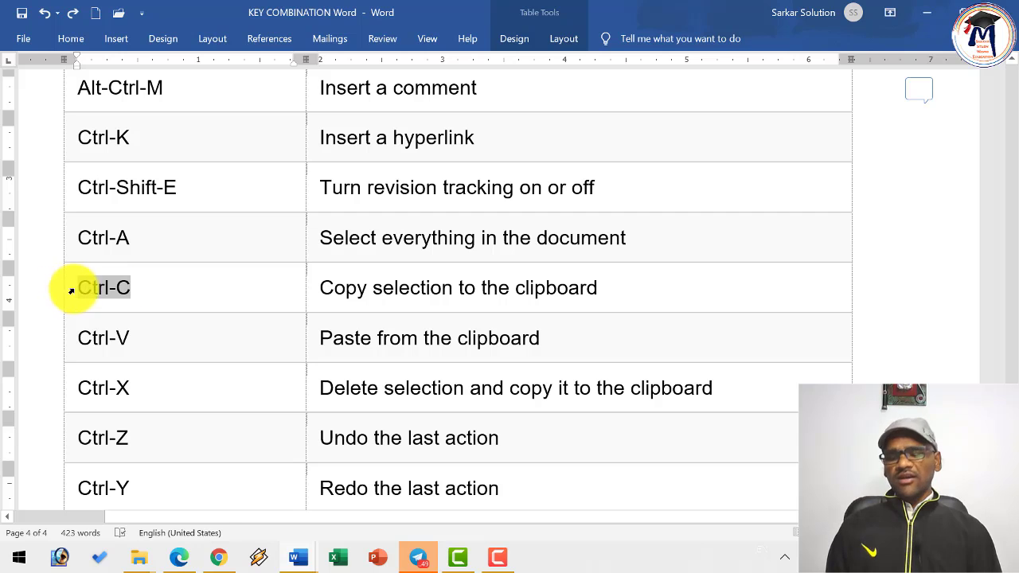
pyautogui.moveTo(144, 334); pyautogui.dragTo(79, 337)
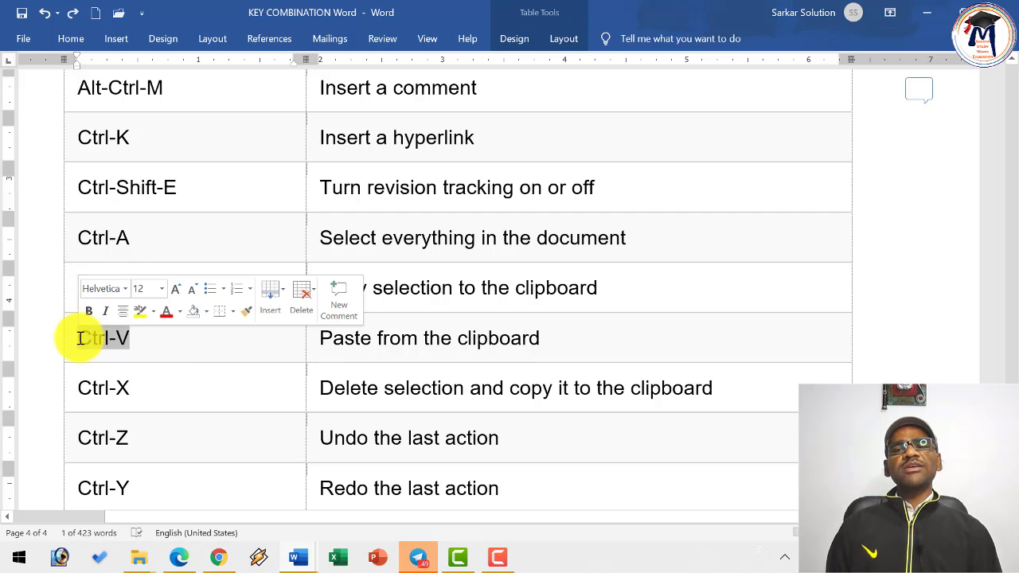
pyautogui.click(155, 342)
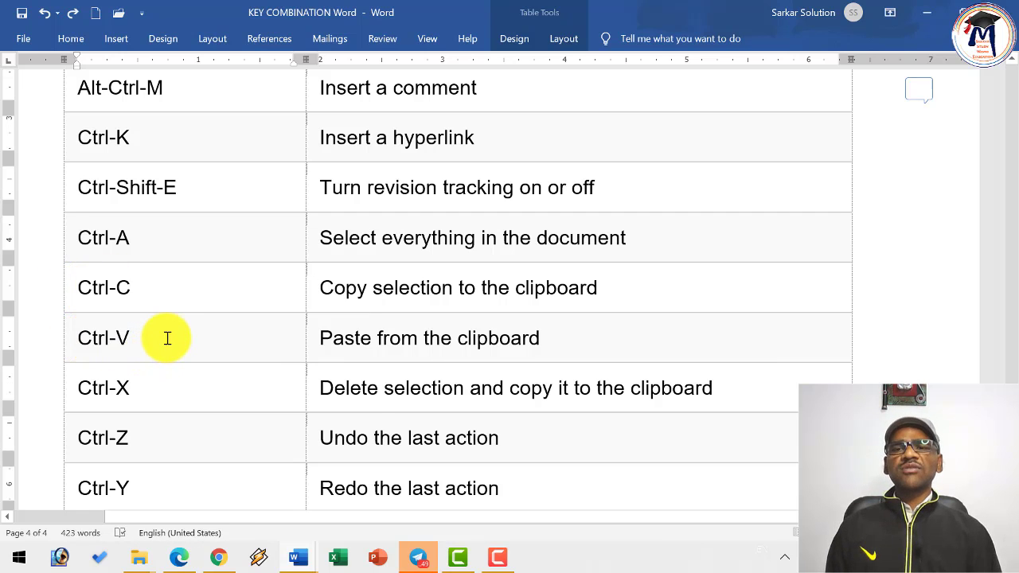
pyautogui.scroll(-2, 160, 341)
pyautogui.moveTo(155, 285); pyautogui.dragTo(78, 266)
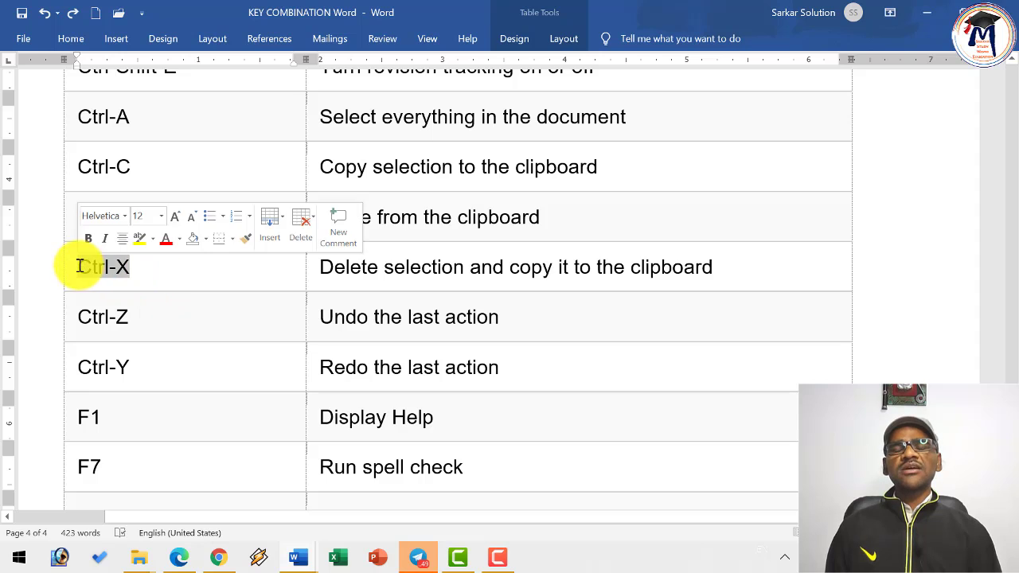
pyautogui.click(168, 282)
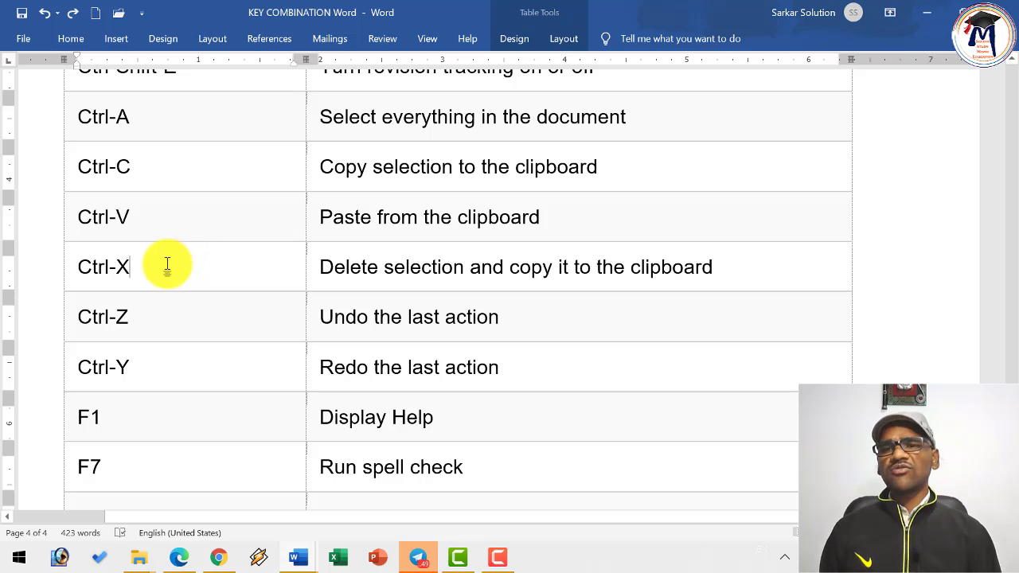
# - Highlight the Ctrl-Z and Ctrl-Y entries in turn to compare the undo and redo shortcuts
pyautogui.moveTo(148, 319); pyautogui.dragTo(71, 319)
pyautogui.click(161, 323)
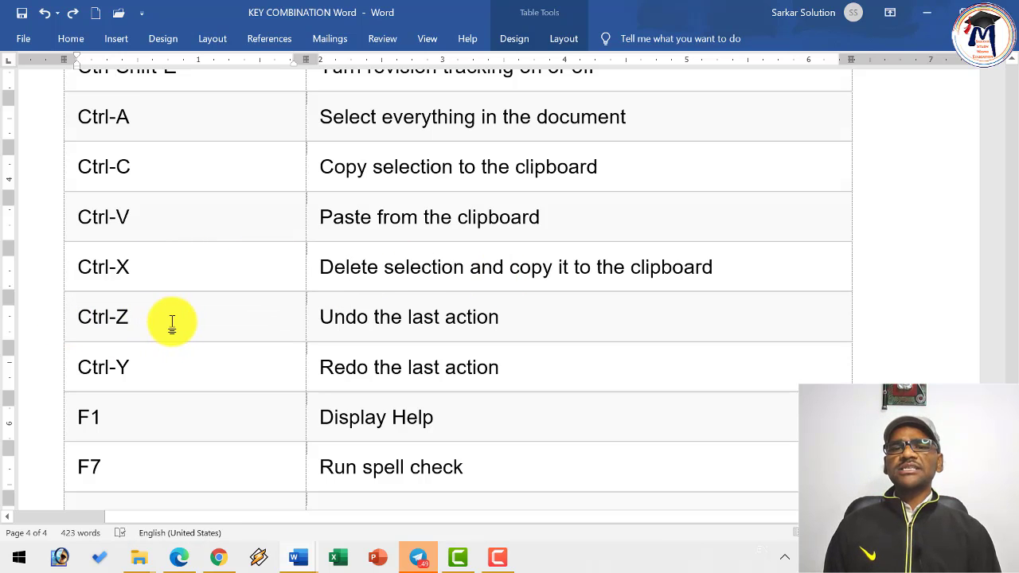
pyautogui.scroll(-3, 172, 323)
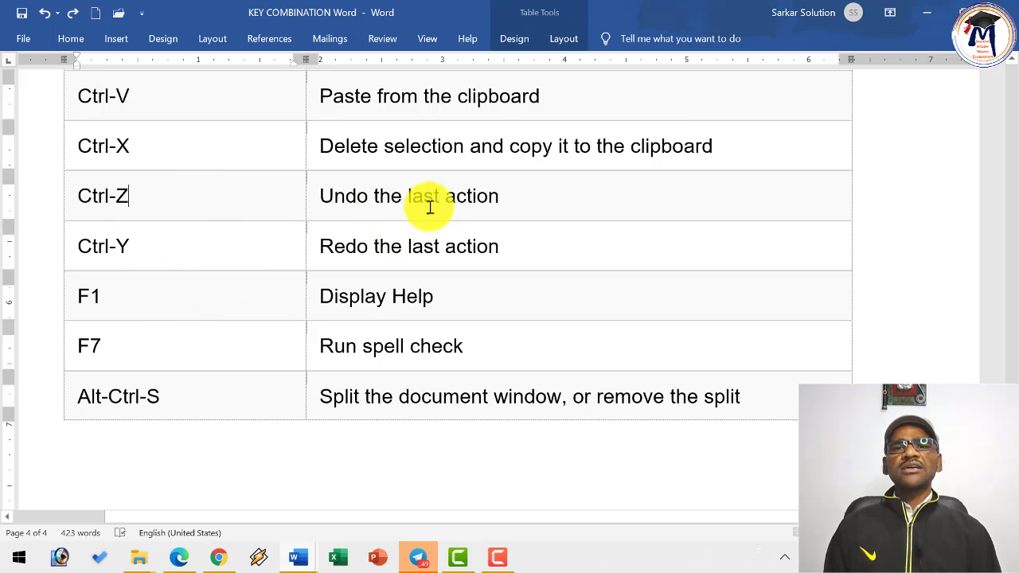
pyautogui.moveTo(168, 254); pyautogui.dragTo(85, 245)
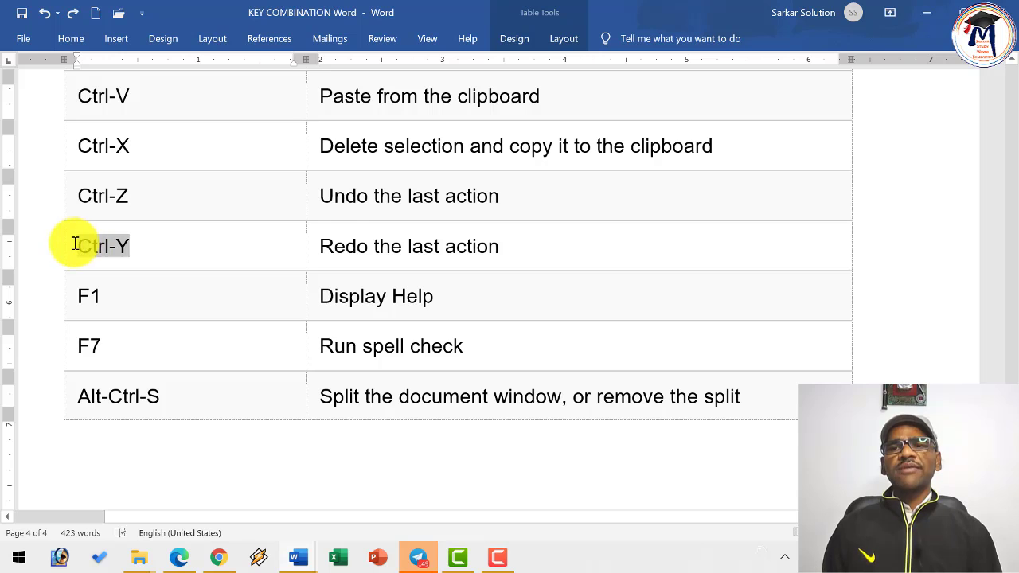
pyautogui.moveTo(129, 197); pyautogui.dragTo(80, 196)
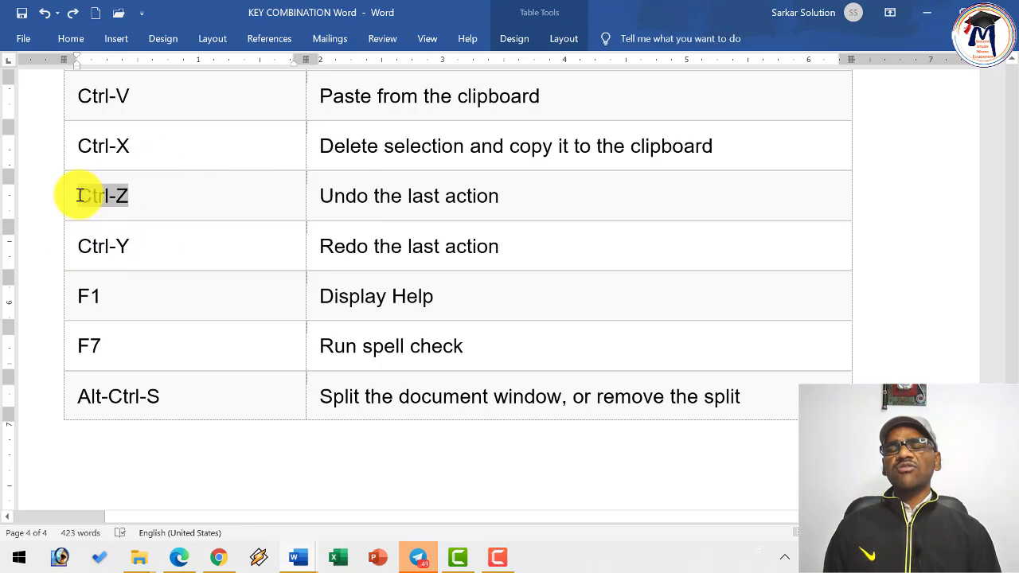
pyautogui.click(152, 205)
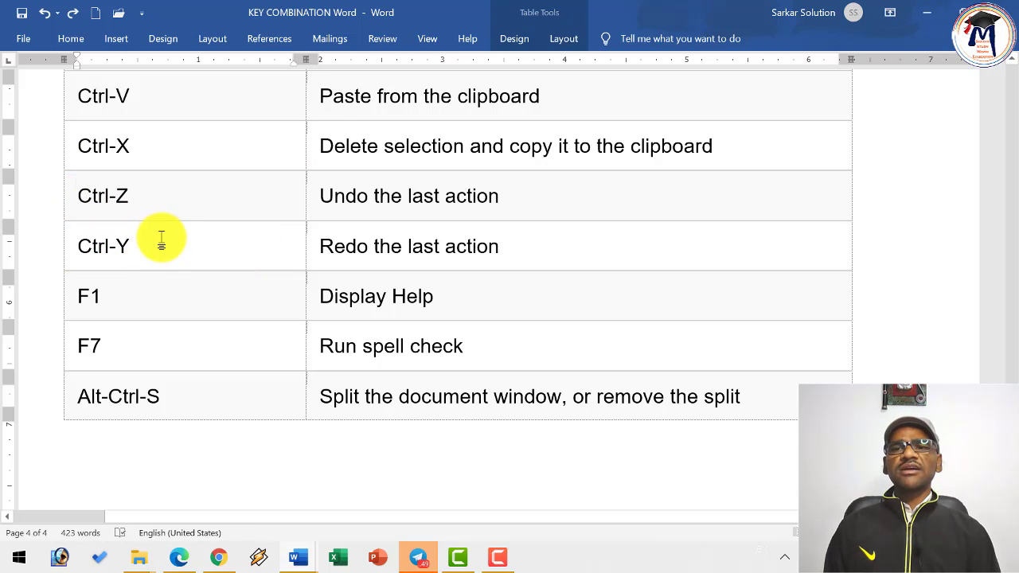
# - Highlight the F1 entry, display the Help pane and close it again
pyautogui.moveTo(139, 291); pyautogui.dragTo(77, 291)
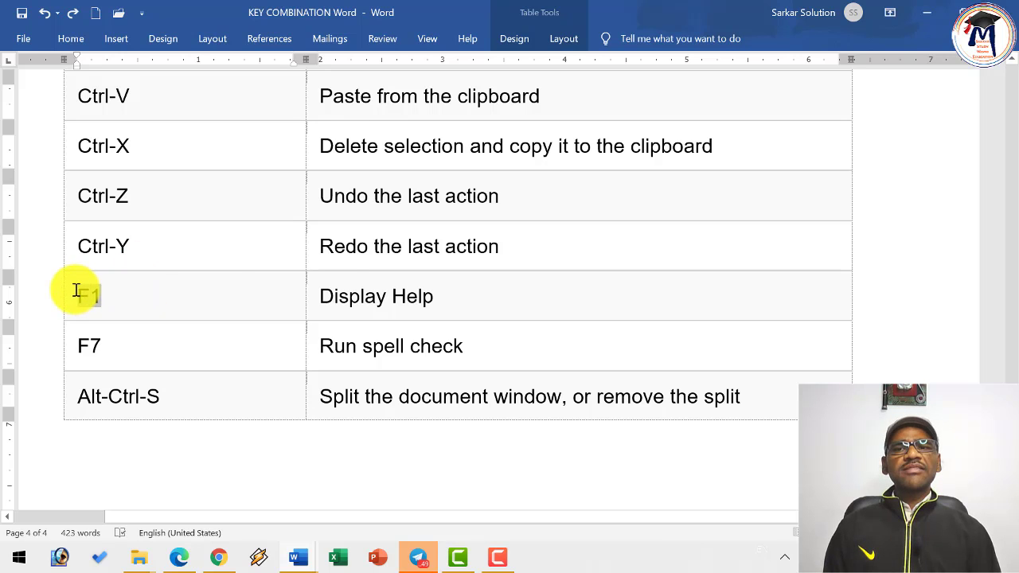
pyautogui.press('F1')
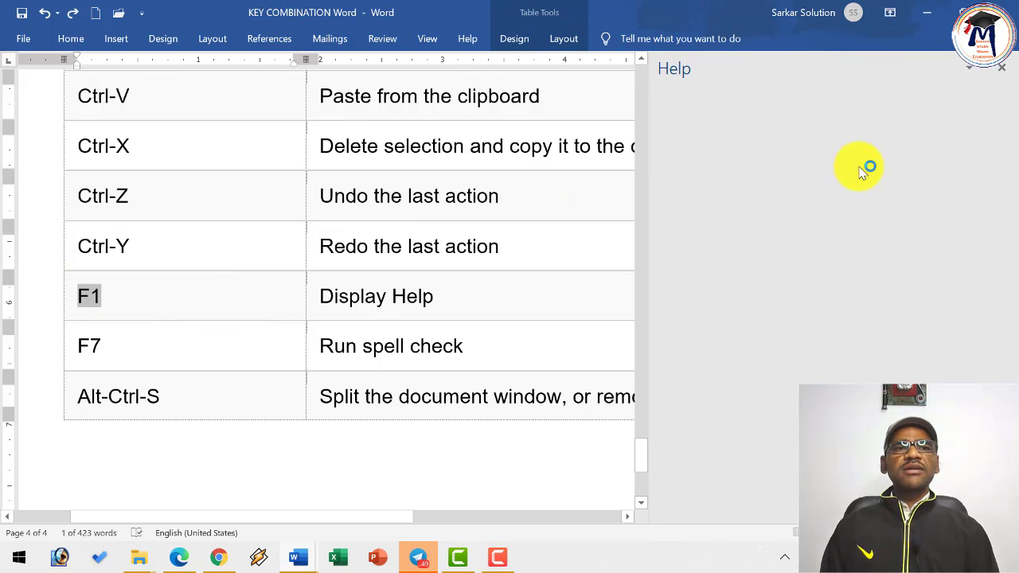
pyautogui.click(1005, 70)
# - Highlight the F7 entry and run the spelling and grammar check on the document through to its end
pyautogui.moveTo(125, 359); pyautogui.dragTo(46, 341)
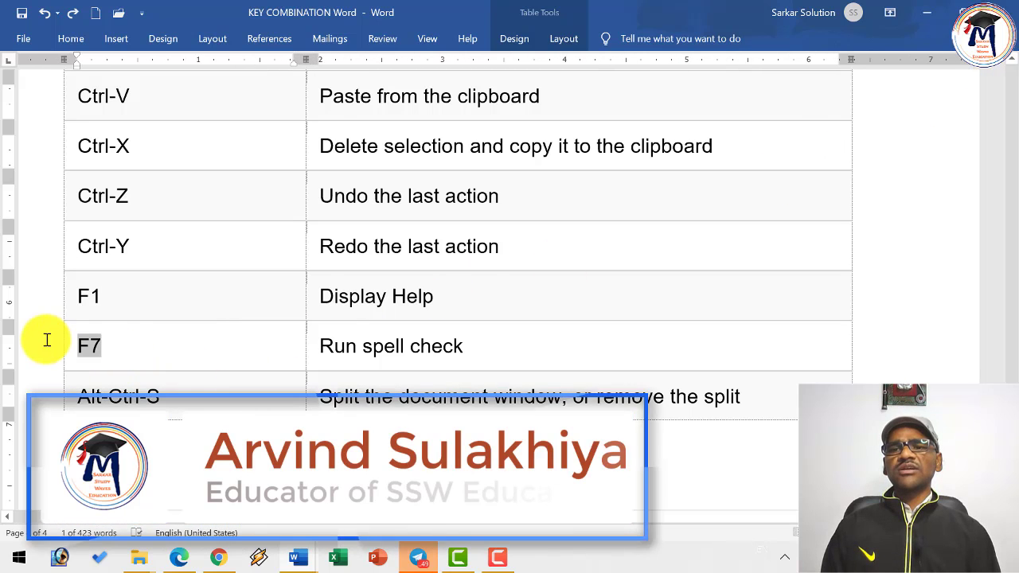
pyautogui.click(212, 366)
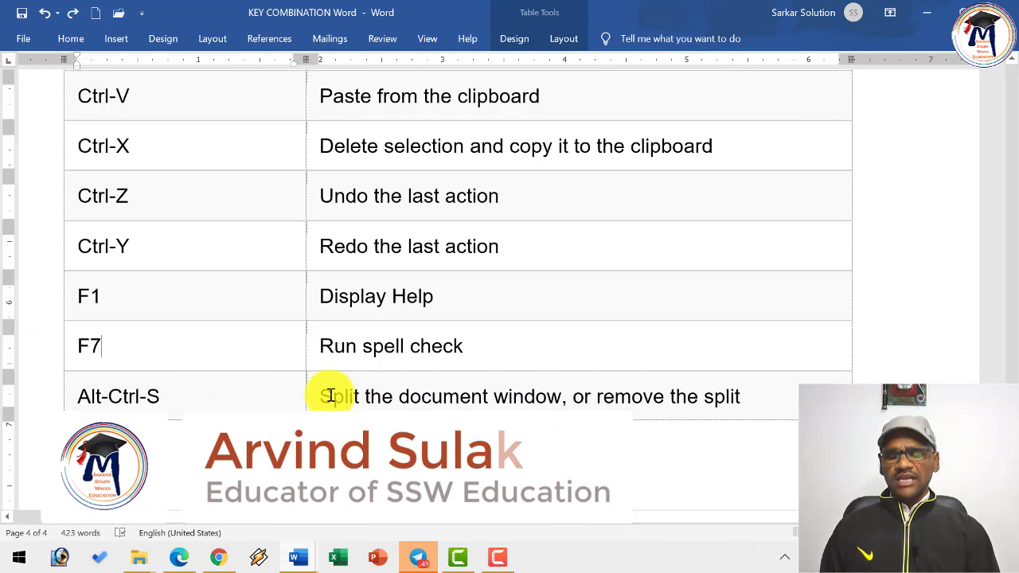
pyautogui.press('F7')
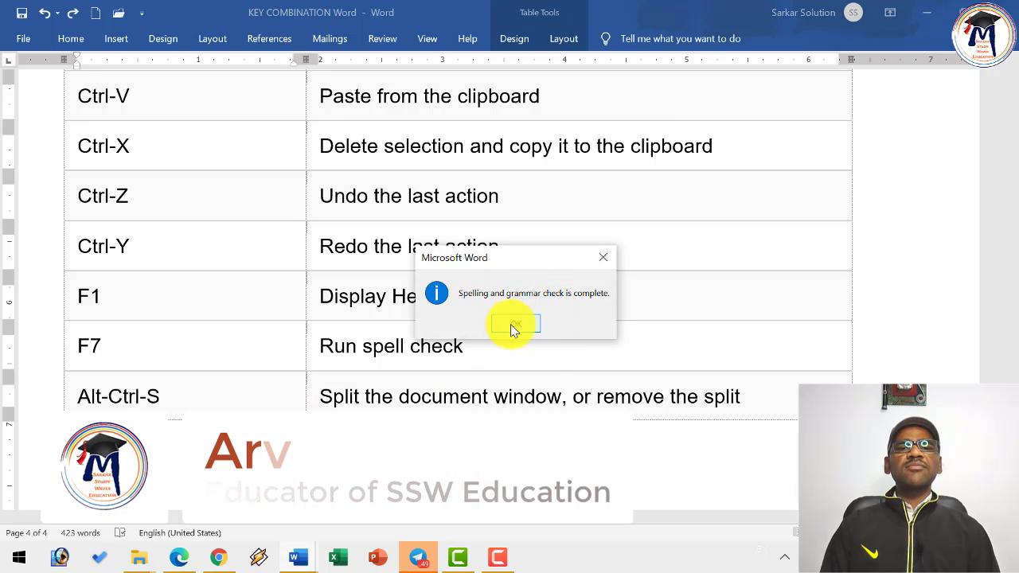
pyautogui.click(518, 324)
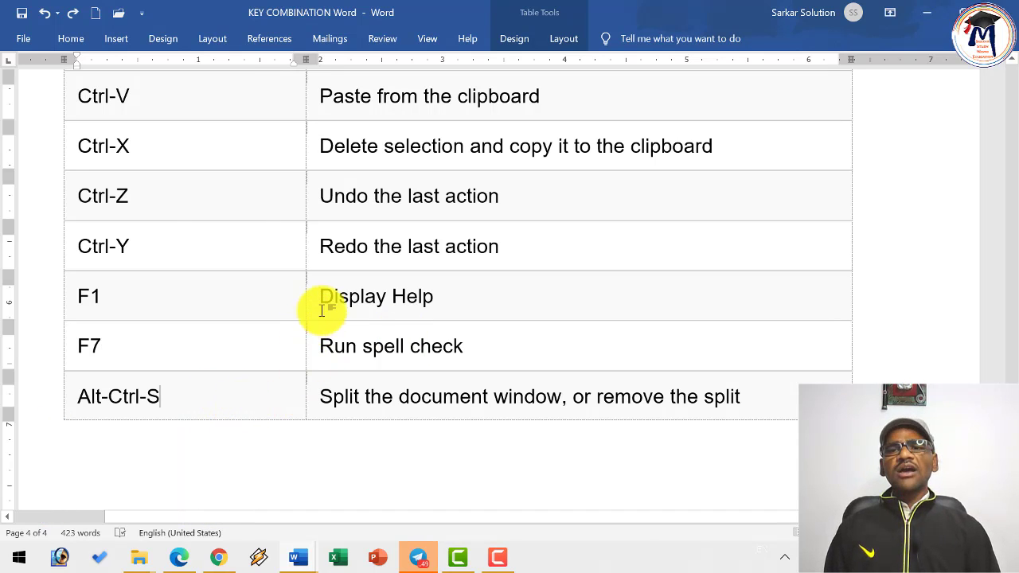
# - Split the document window into two panes and remove the split again
pyautogui.click(505, 253)
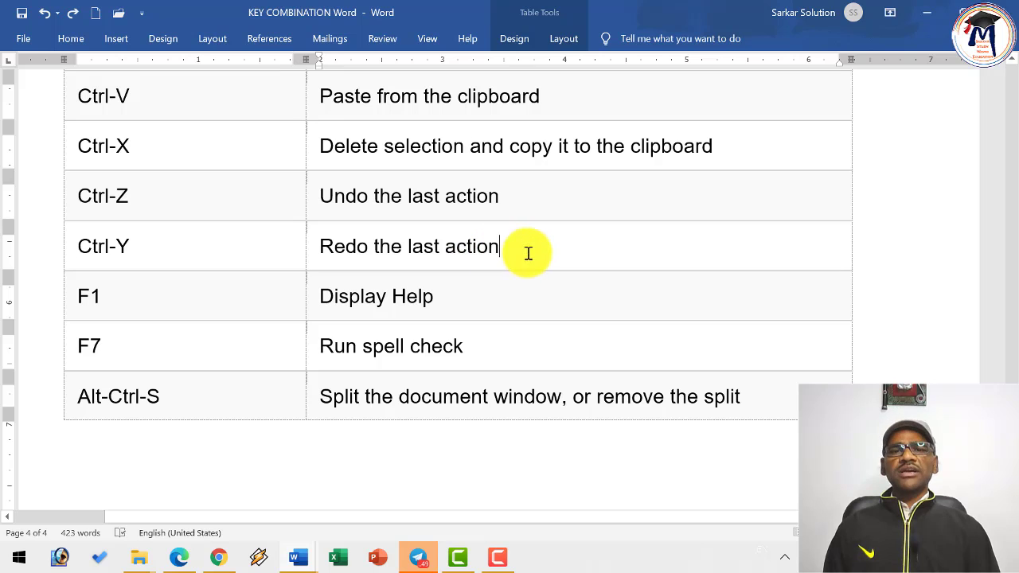
pyautogui.click(427, 38)
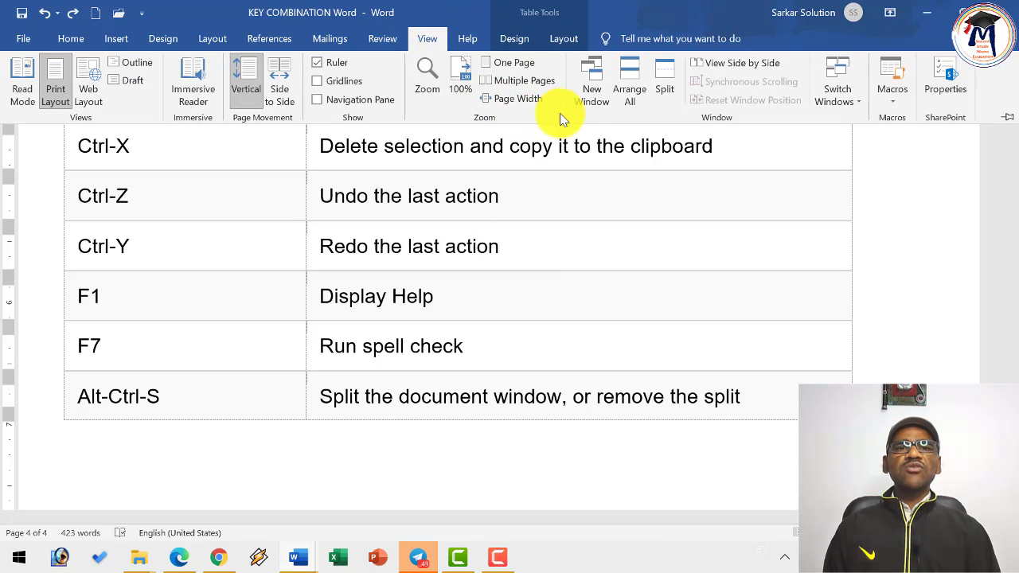
pyautogui.click(666, 74)
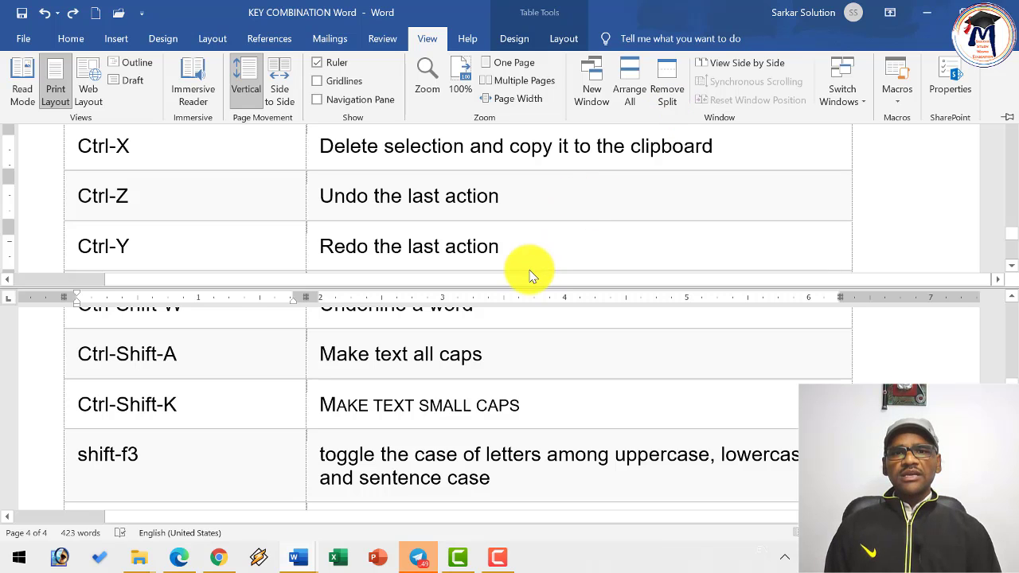
pyautogui.hotkey('alt', 'ctrl', 's')
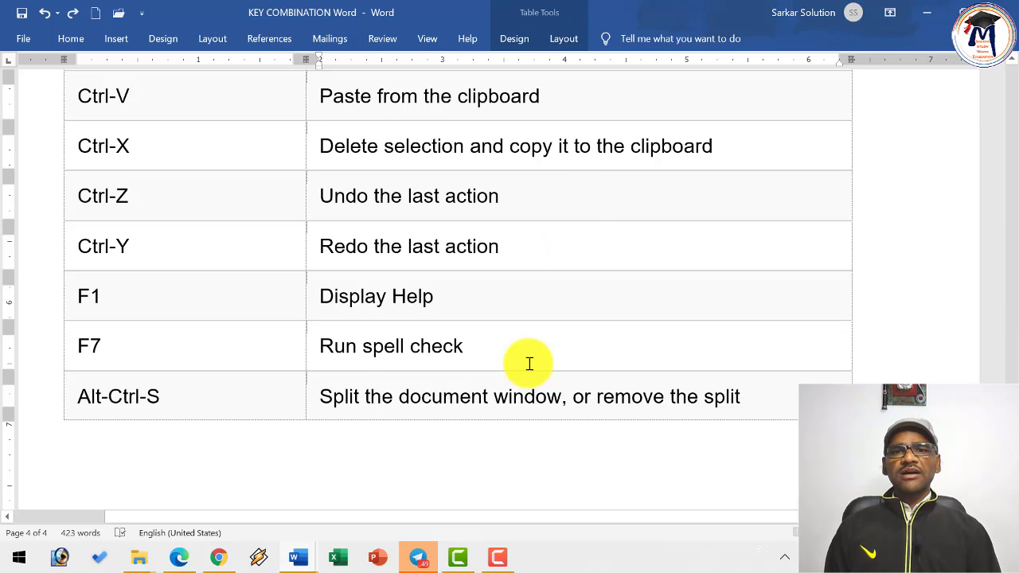
# - Return to the start of the document and set the ribbon to stay displayed with both tabs and commands
pyautogui.scroll(-4, 484, 374)
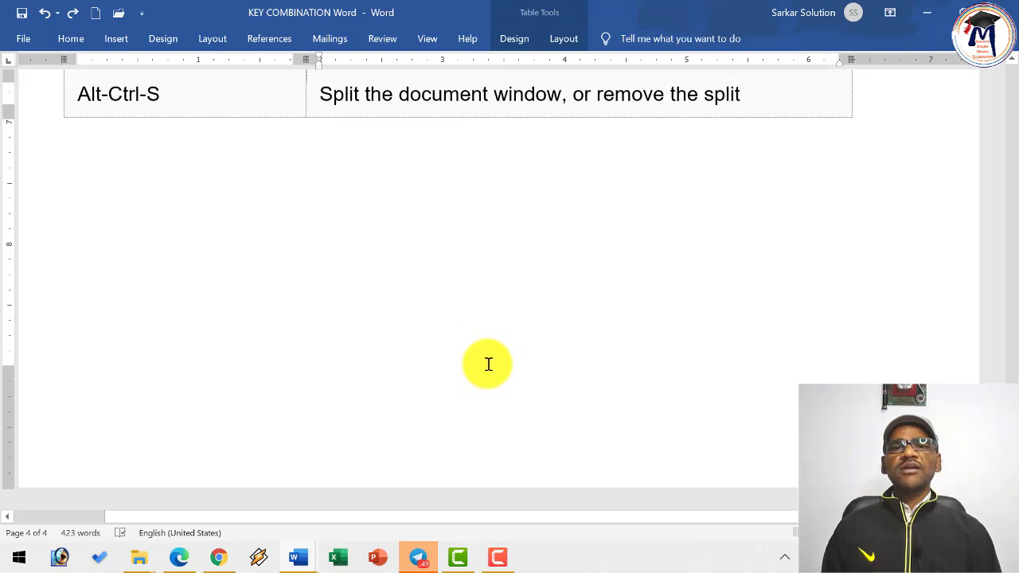
pyautogui.scroll(5, 487, 364)
pyautogui.scroll(20, 528, 343)
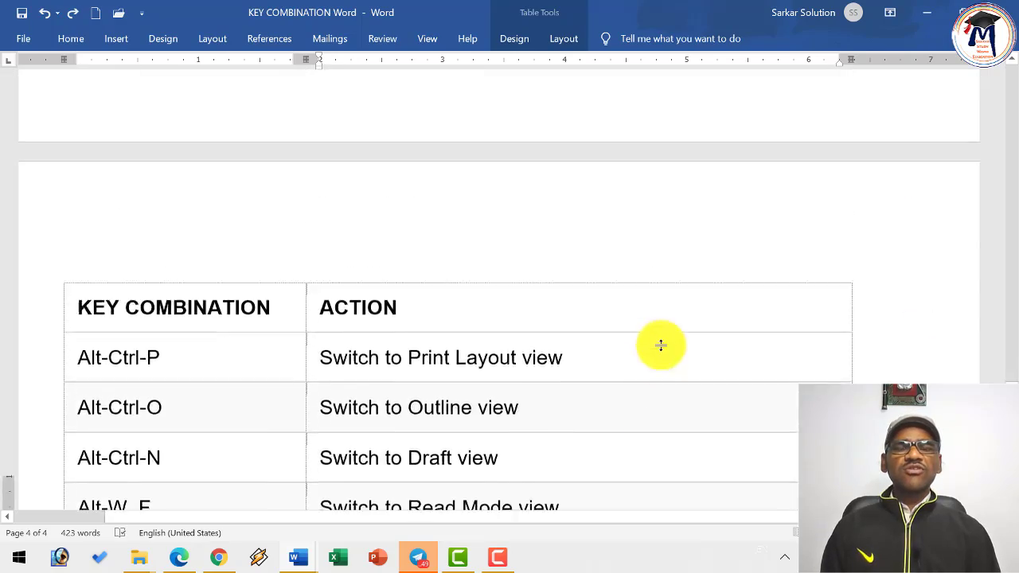
pyautogui.scroll(20, 668, 346)
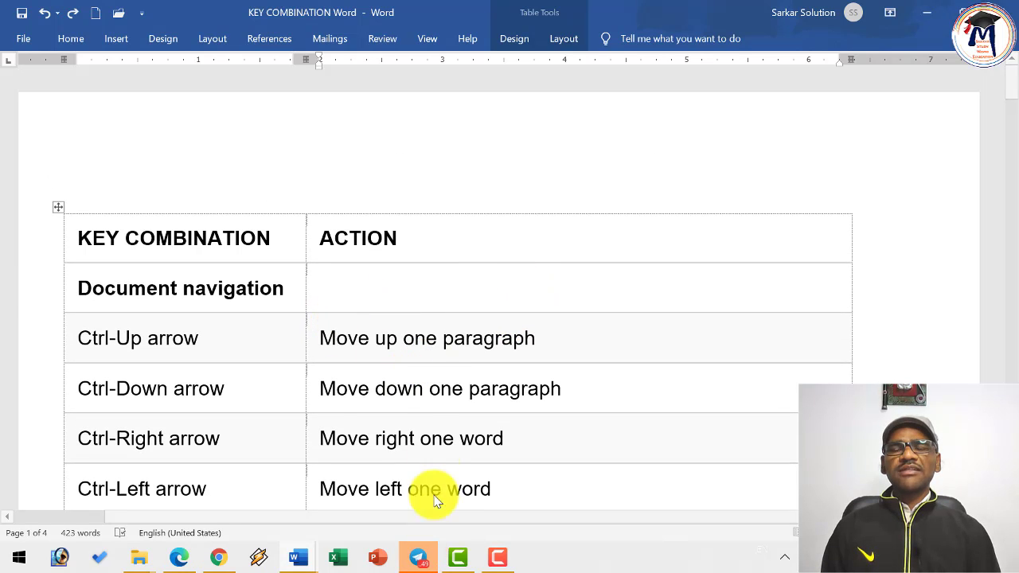
pyautogui.click(886, 13)
pyautogui.click(880, 140)
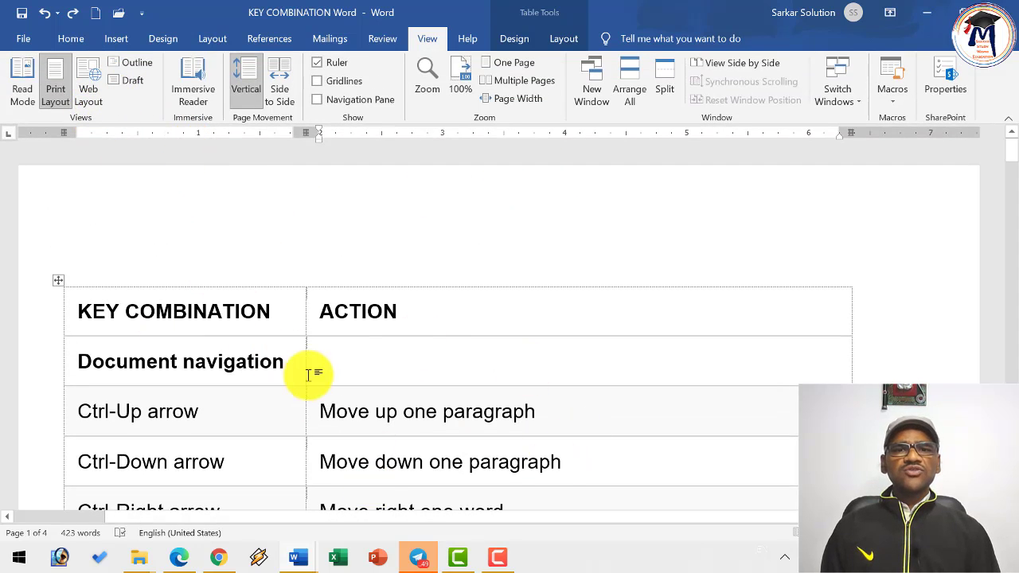
# - Review the shortcut table from the Document navigation entries to the entries for going to the ribbon tabs
pyautogui.scroll(-15, 433, 352)
pyautogui.scroll(-20, 467, 351)
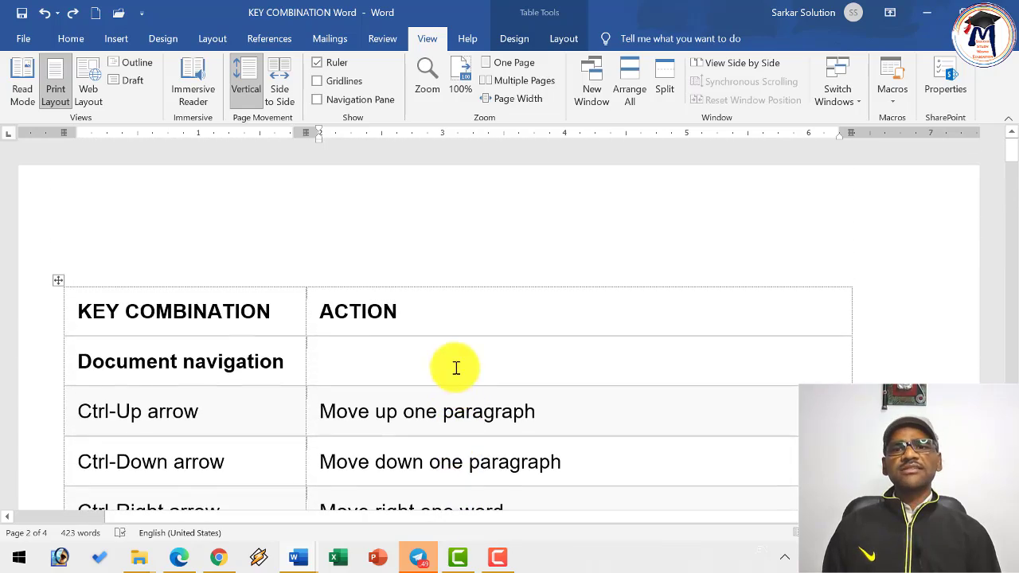
pyautogui.scroll(-5, 457, 366)
pyautogui.scroll(6, 458, 366)
pyautogui.scroll(-15, 459, 317)
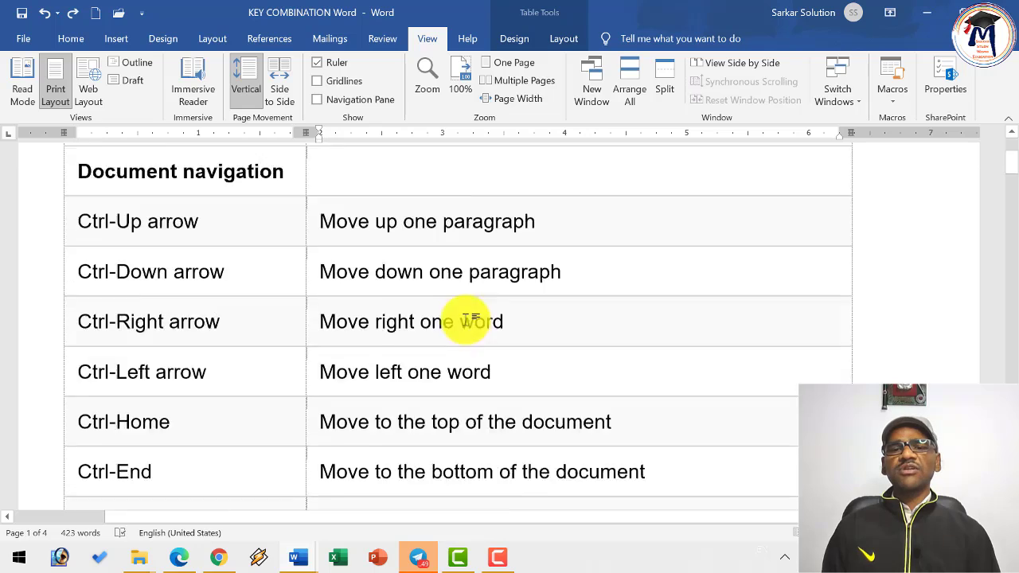
pyautogui.scroll(6, 564, 366)
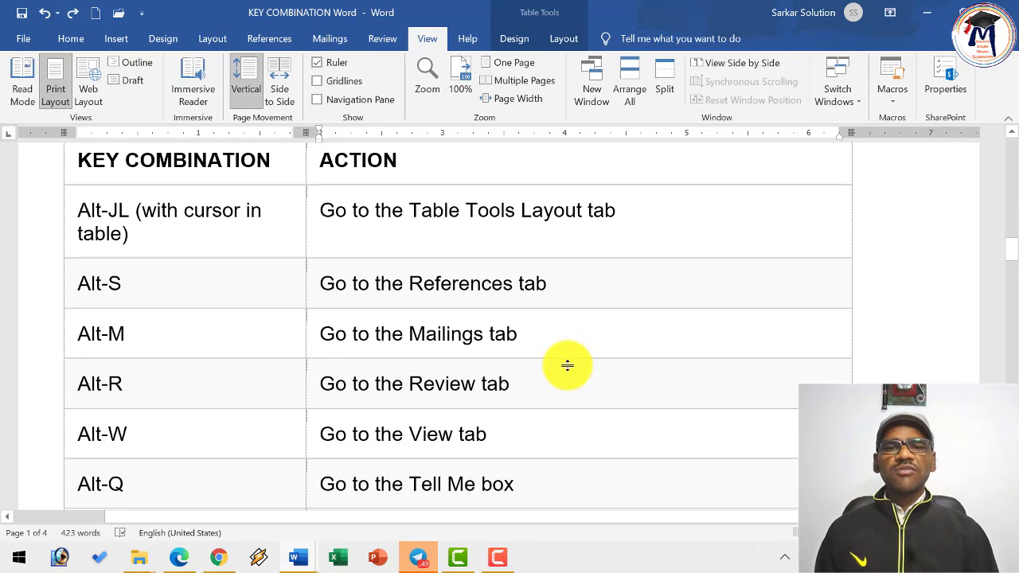
pyautogui.scroll(-6, 539, 410)
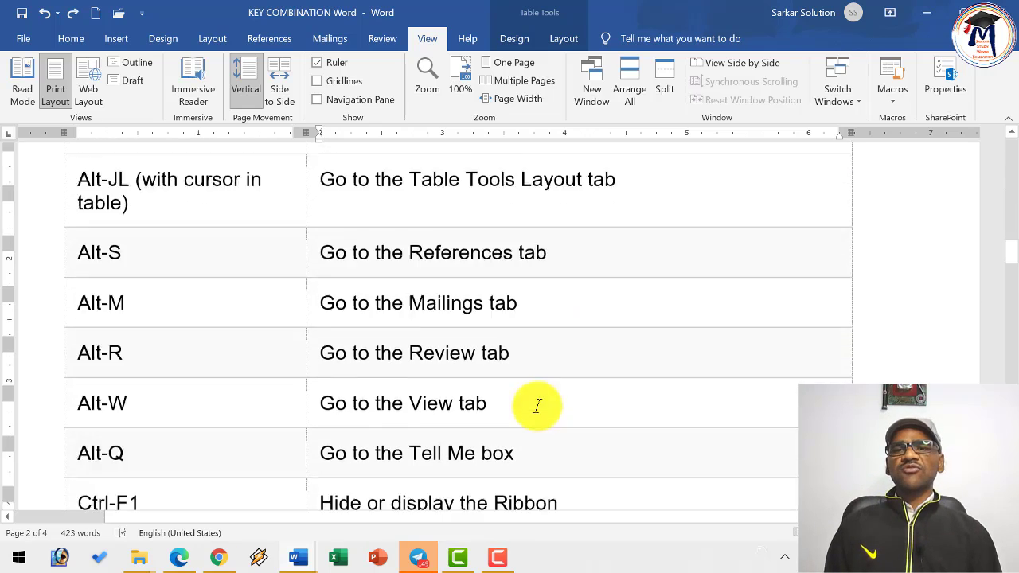